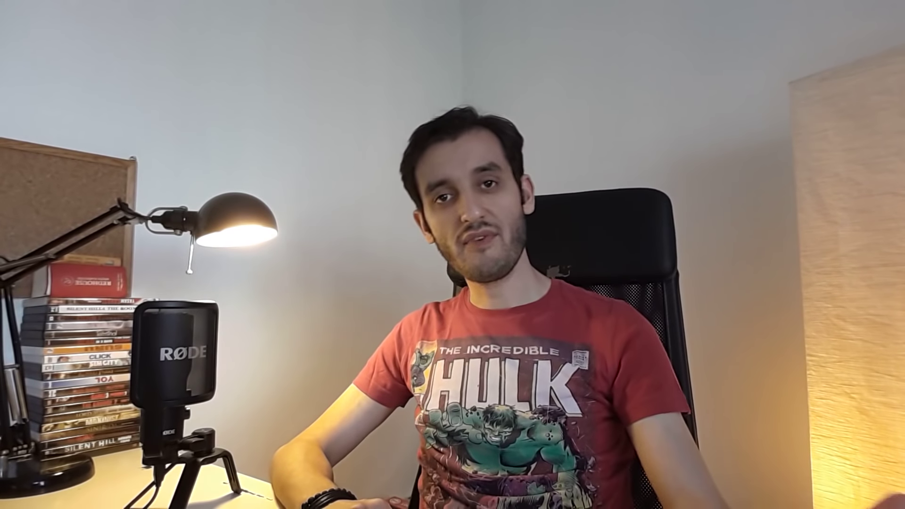
Confirm centimetres as the scene display unit in Units Setup.
scroll(842, 302, "down", 4)
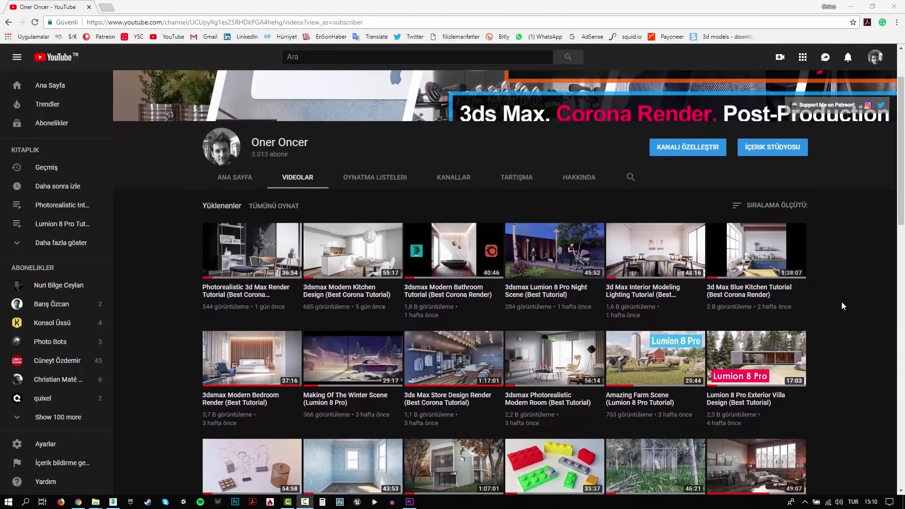
scroll(842, 302, "down", 1)
scroll(842, 302, "down", 2)
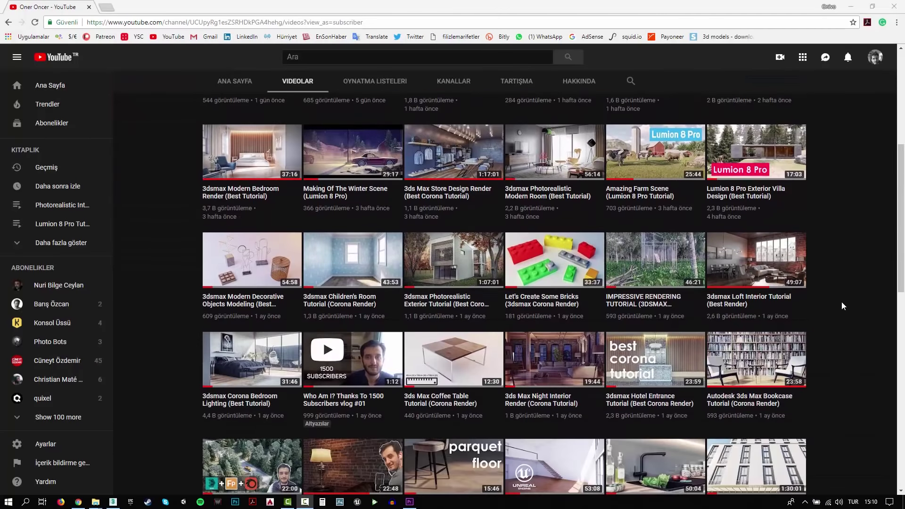
scroll(842, 302, "down", 1)
scroll(841, 302, "down", 1)
scroll(841, 301, "down", 1)
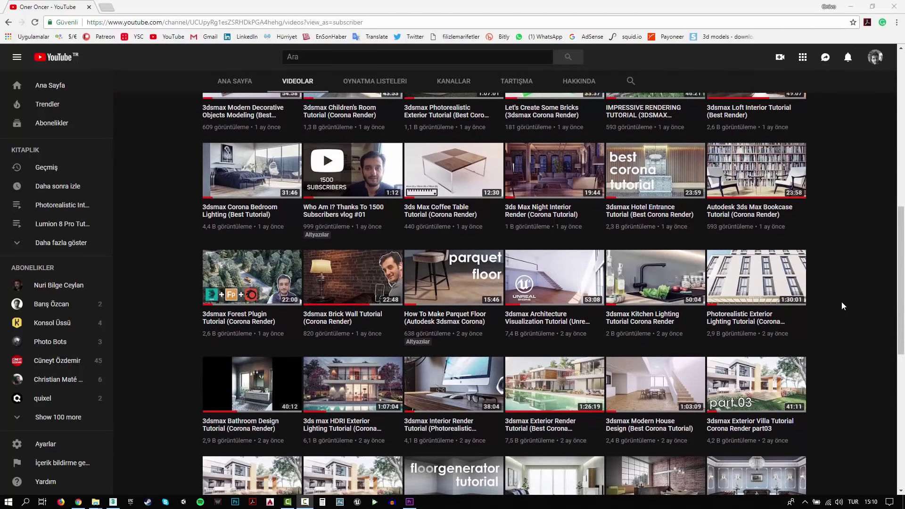
scroll(842, 302, "down", 3)
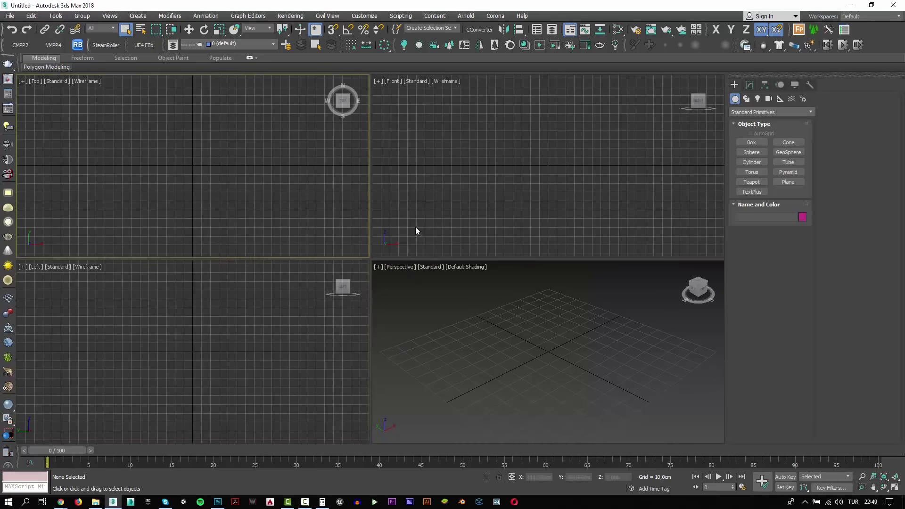
left_click(415, 227)
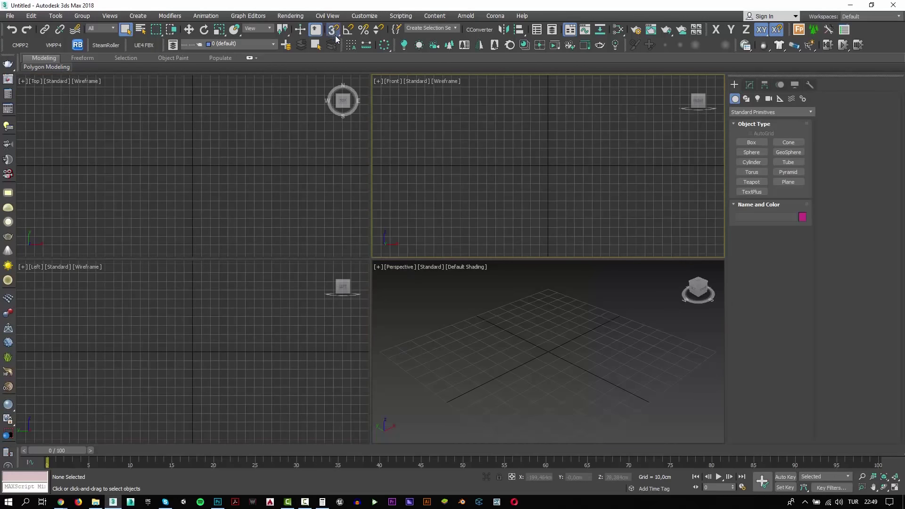
left_click(364, 15)
left_click(372, 140)
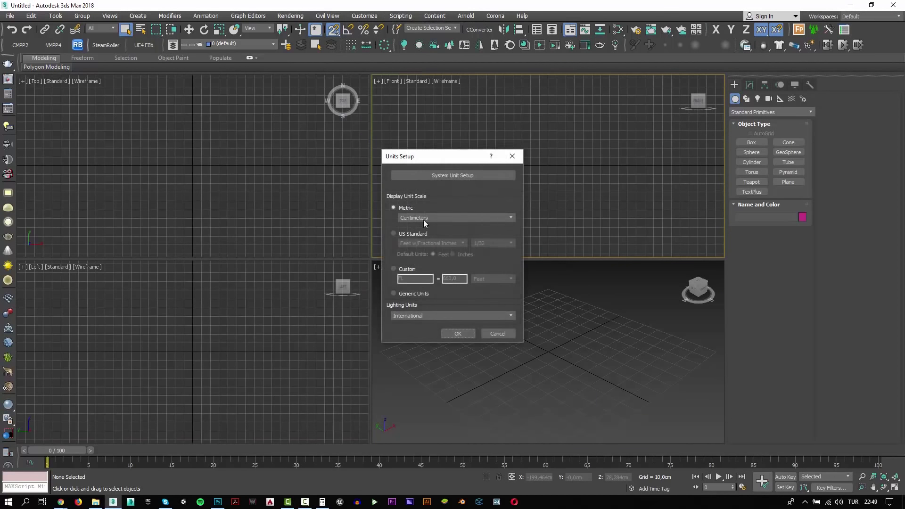
left_click(453, 175)
Check that Preferences > Gamma and LUT is set to gamma 2.2.
left_click(457, 296)
key("Return")
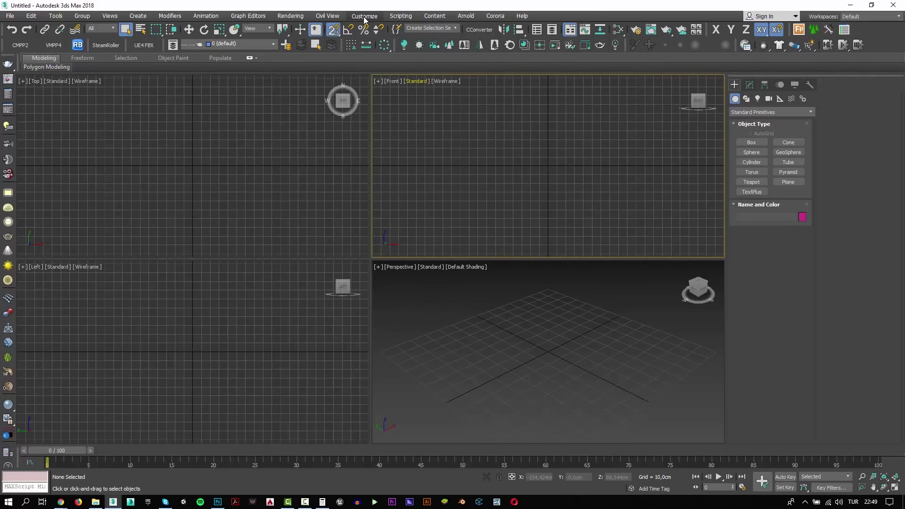
left_click(364, 15)
left_click(386, 166)
left_click(520, 125)
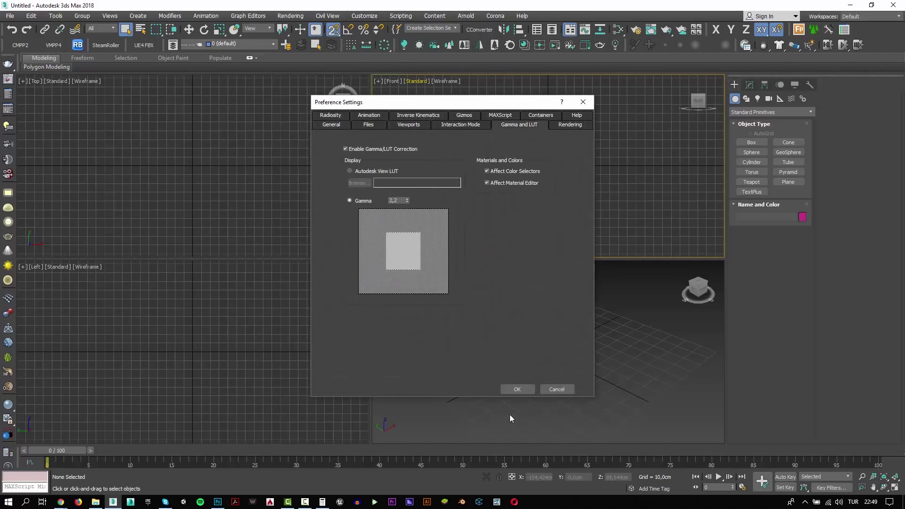
key("Escape")
Merge all objects from ArchInt_V05_08.max, excluding lights and cameras.
left_click(9, 16)
left_click(142, 157)
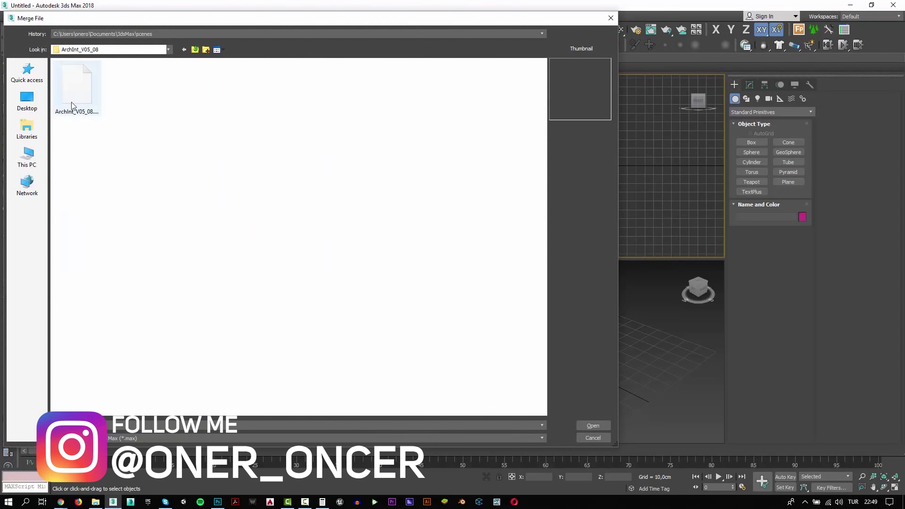
left_click(590, 427)
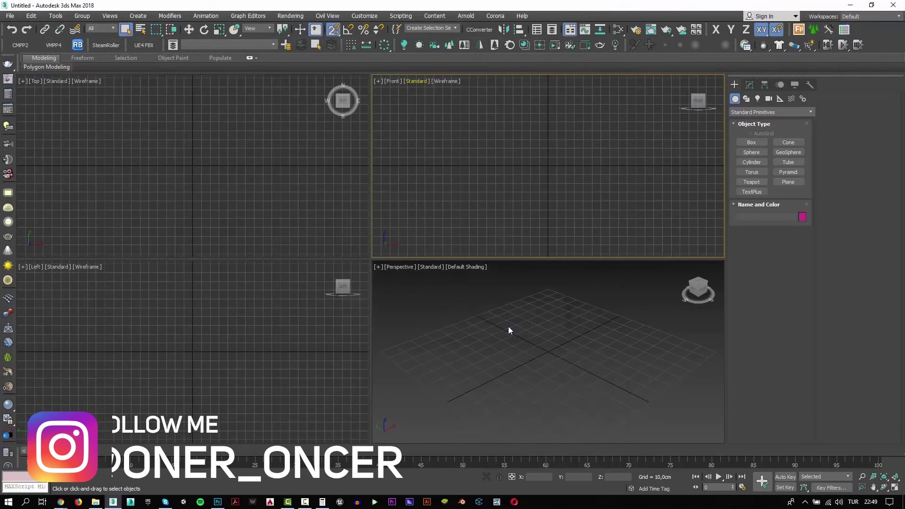
left_click(480, 239)
left_click(480, 249)
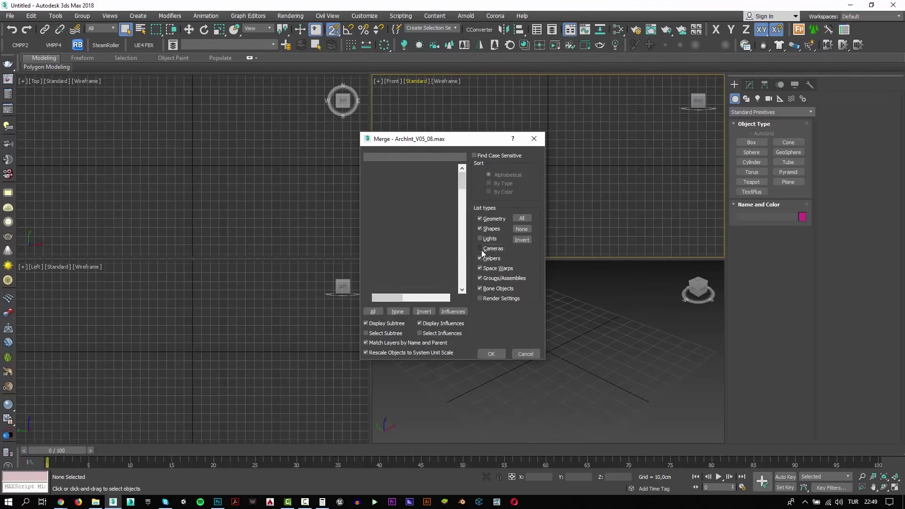
left_click(373, 311)
left_click(491, 354)
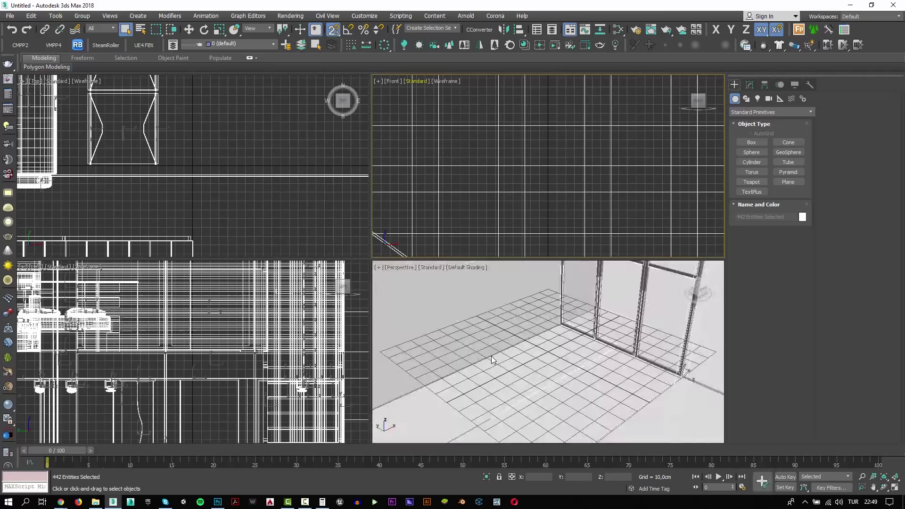
Maximize the Perspective view and orbit to face the building's front facade.
right_click(492, 360)
key("alt+w")
key("z")
scroll(484, 342, "down", 5)
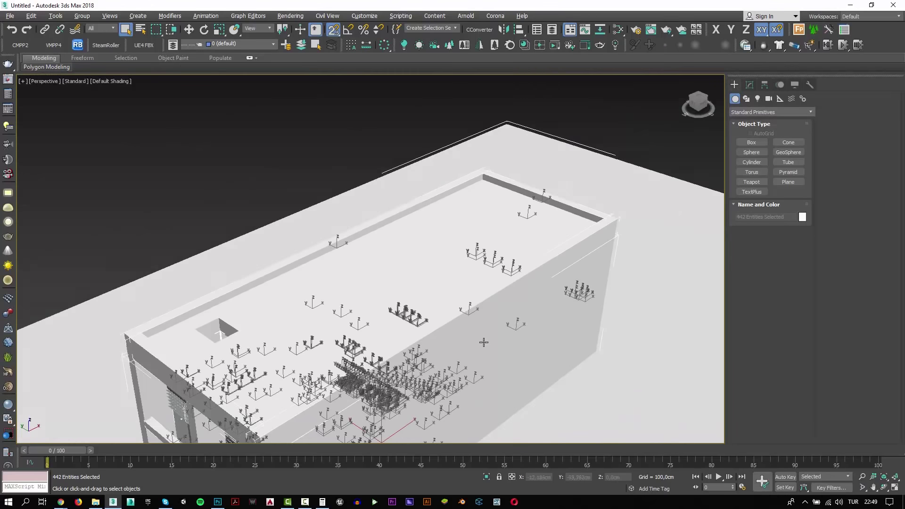
mouse_move(484, 342)
middle_mouse_down("alt")
mouse_move(519, 324)
mouse_move(493, 337)
mouse_move(596, 204)
middle_mouse_up("alt")
key("w")
left_click(242, 220)
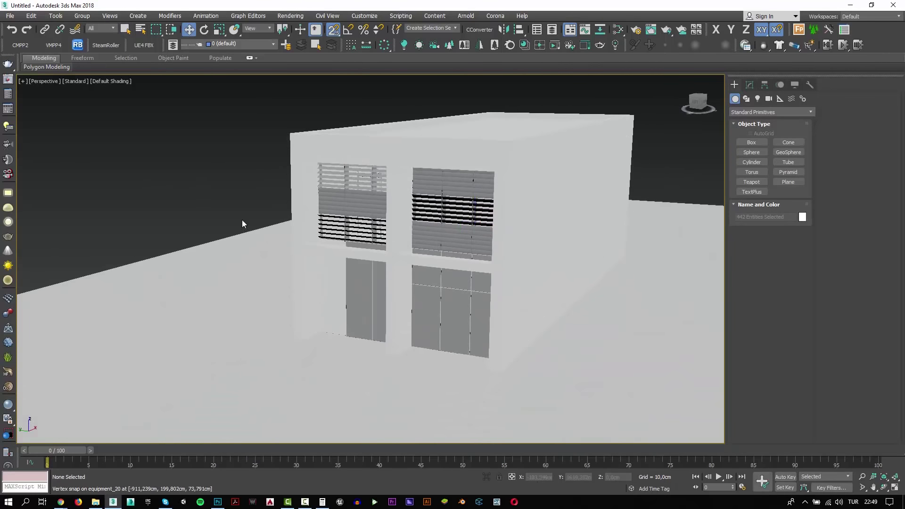
mouse_move(241, 220)
middle_mouse_down("alt")
mouse_move(319, 255)
mouse_move(477, 265)
middle_mouse_up("alt")
scroll(453, 318, "up", 4)
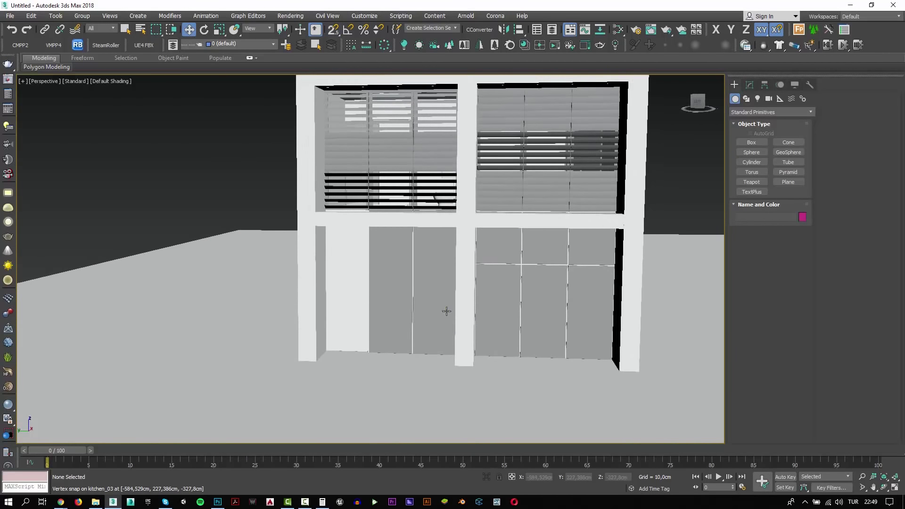
Close Relink Bitmaps and run the Lumion Converter.ms script.
left_click(84, 50)
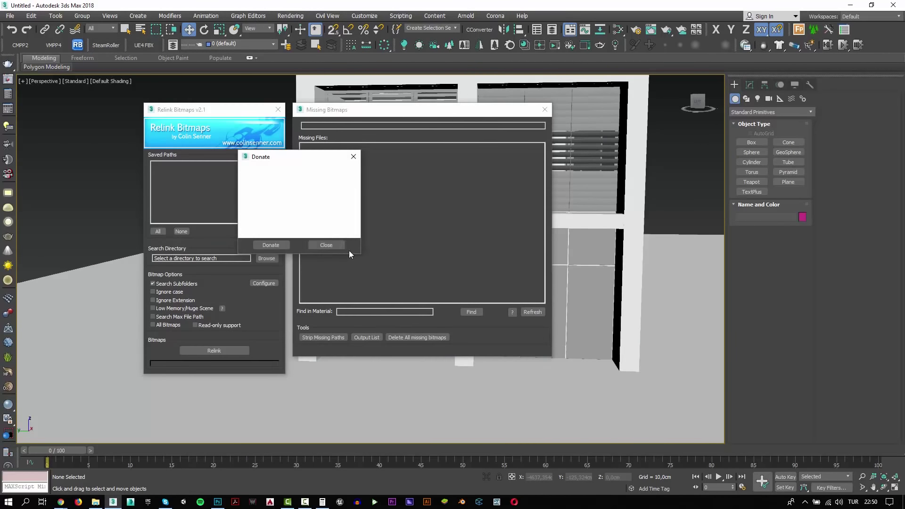
left_click(278, 111)
left_click(400, 16)
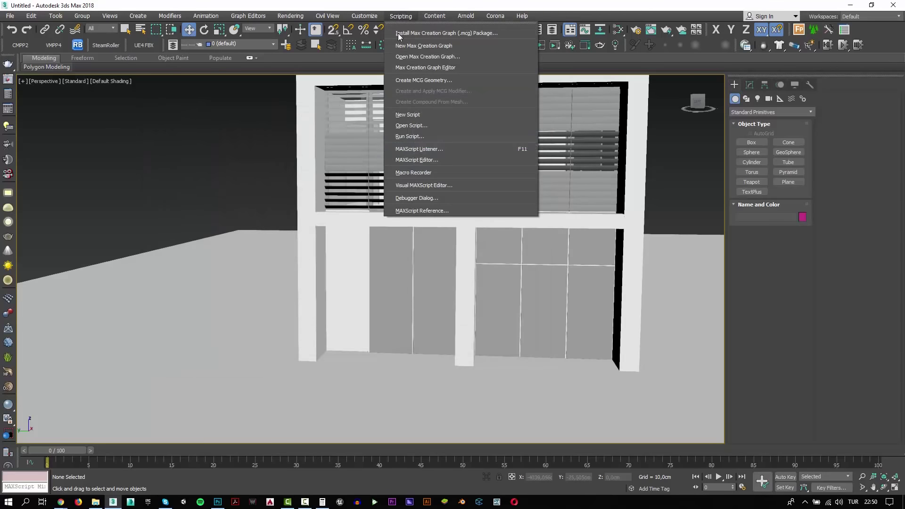
left_click(398, 136)
double_click(264, 121)
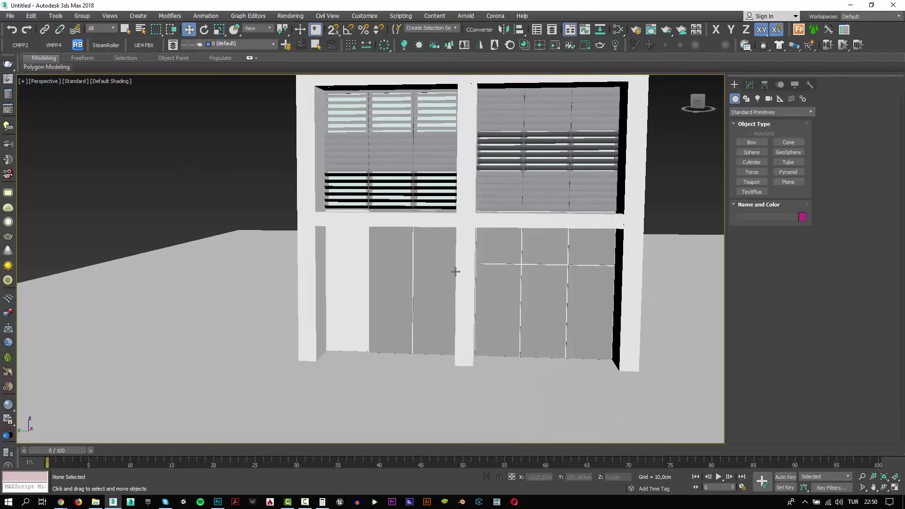
Delete the woodwork_12 wall panels and another panel hiding the loft interior.
scroll(457, 266, "down", 3)
scroll(456, 254, "up", 2)
left_click(515, 226)
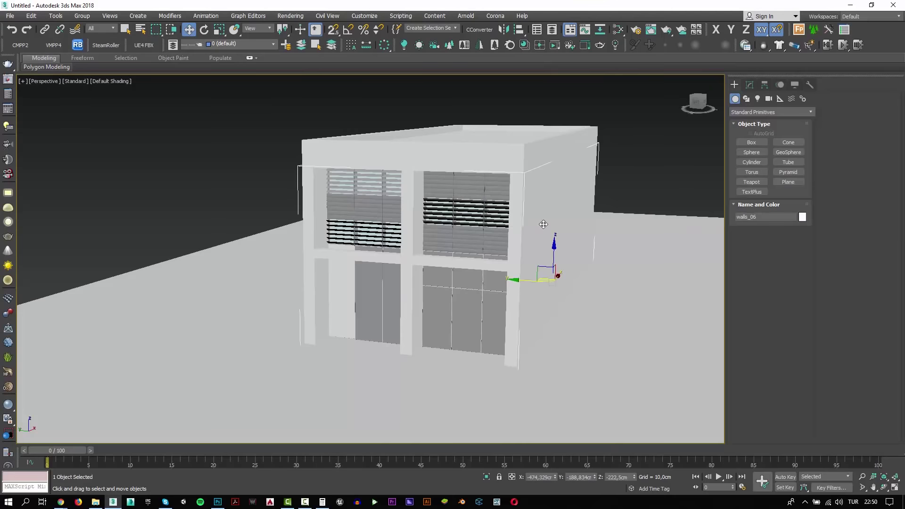
key("z")
mouse_move(529, 224)
middle_mouse_down("alt")
mouse_move(567, 250)
mouse_move(504, 443)
middle_mouse_up("alt")
left_click(487, 477)
scroll(467, 220, "up", 5)
scroll(471, 263, "up", 3)
scroll(472, 269, "down", 2)
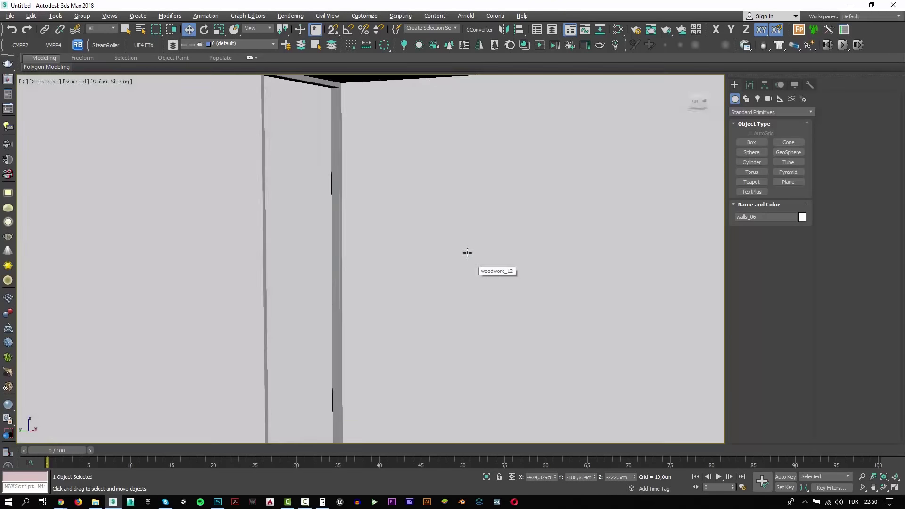
scroll(467, 258, "down", 3)
key("Delete")
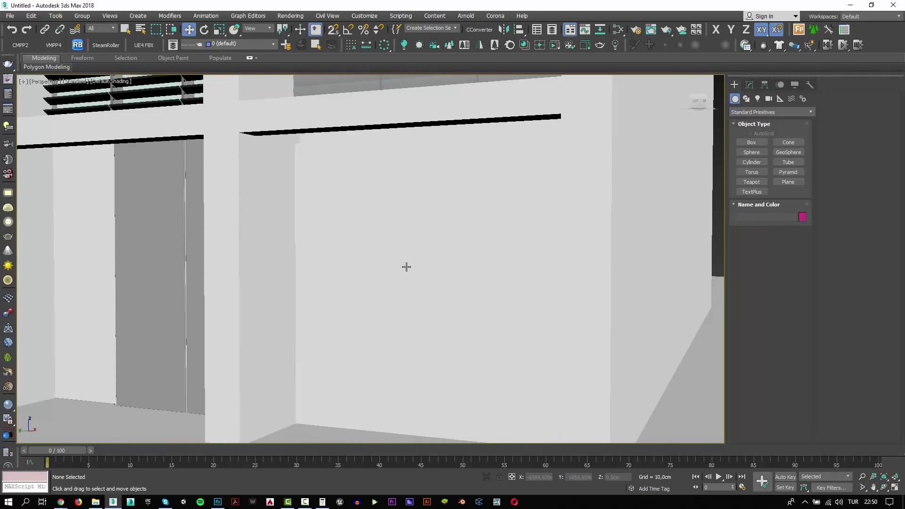
left_click(168, 294)
key("Delete")
key("Delete")
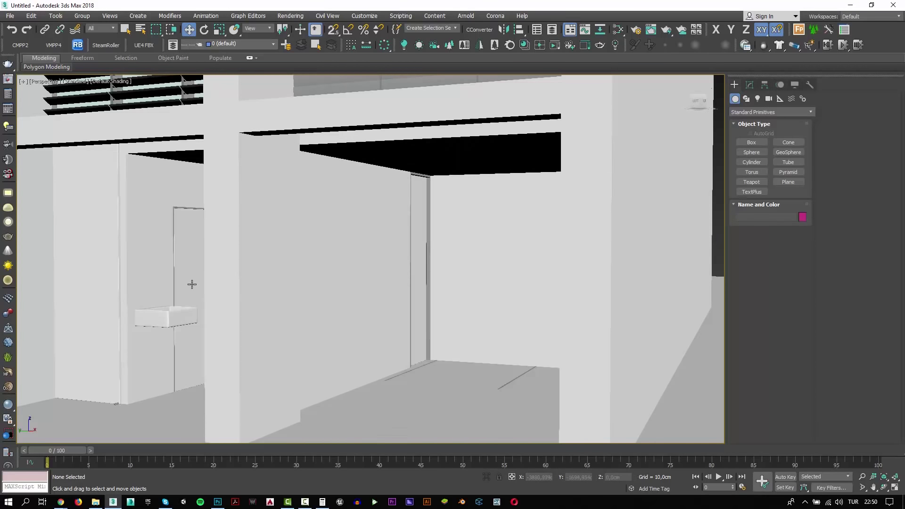
Pan and zoom through the windows to inspect the kitchen interior.
scroll(212, 283, "down", 3)
scroll(227, 279, "up", 5)
scroll(206, 276, "down", 10)
scroll(471, 267, "up", 10)
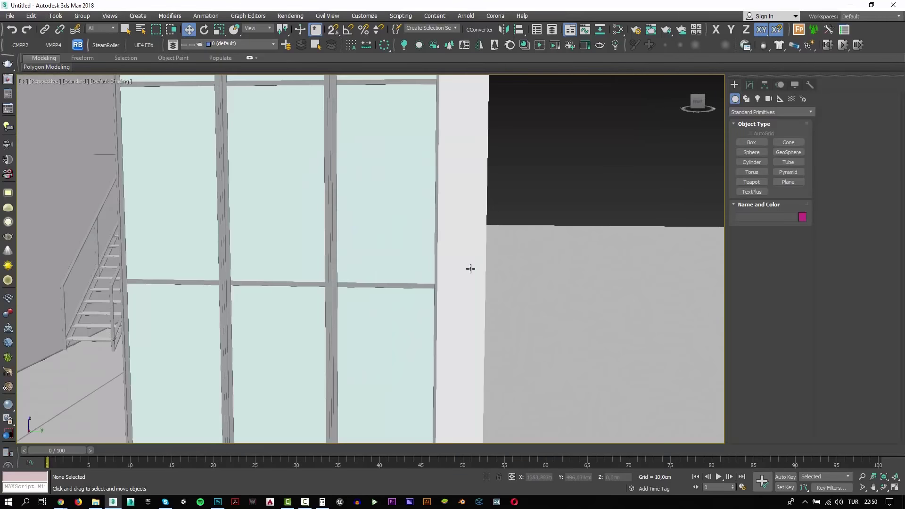
scroll(459, 262, "down", 2)
mouse_move(458, 263)
middle_mouse_down()
mouse_move(500, 156)
mouse_move(491, 206)
middle_mouse_up()
scroll(460, 236, "up", 3)
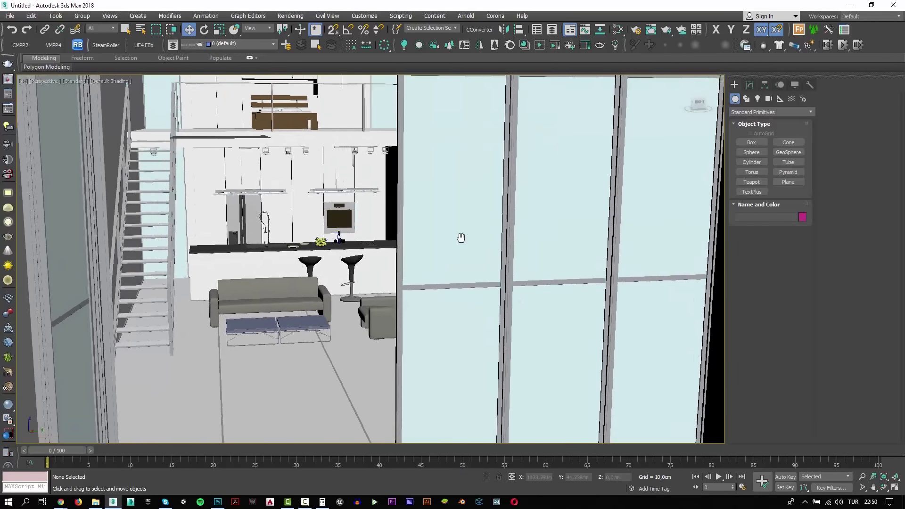
scroll(398, 253, "up", 5)
scroll(398, 253, "down", 2)
middle_click_drag(398, 252, 323, 224)
scroll(324, 223, "down", 5)
scroll(459, 319, "up", 5)
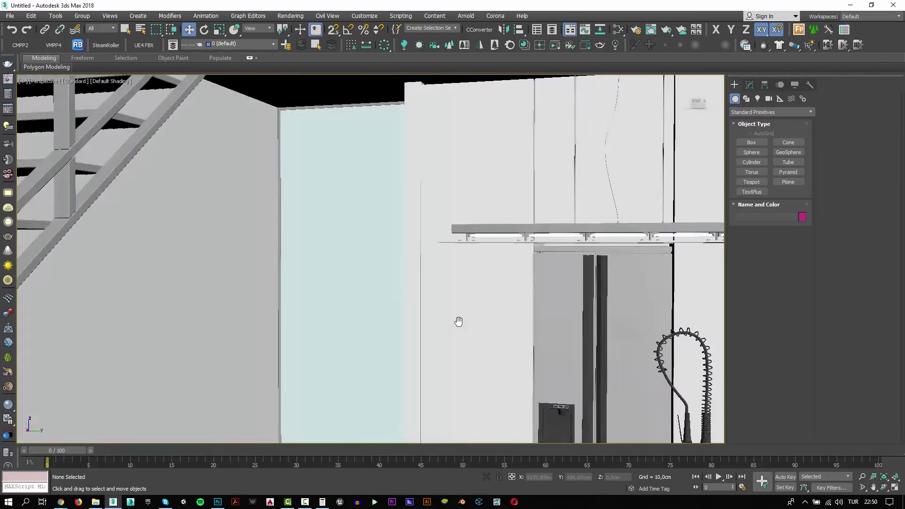
scroll(471, 328, "down", 3)
scroll(492, 307, "up", 2)
scroll(429, 238, "down", 5)
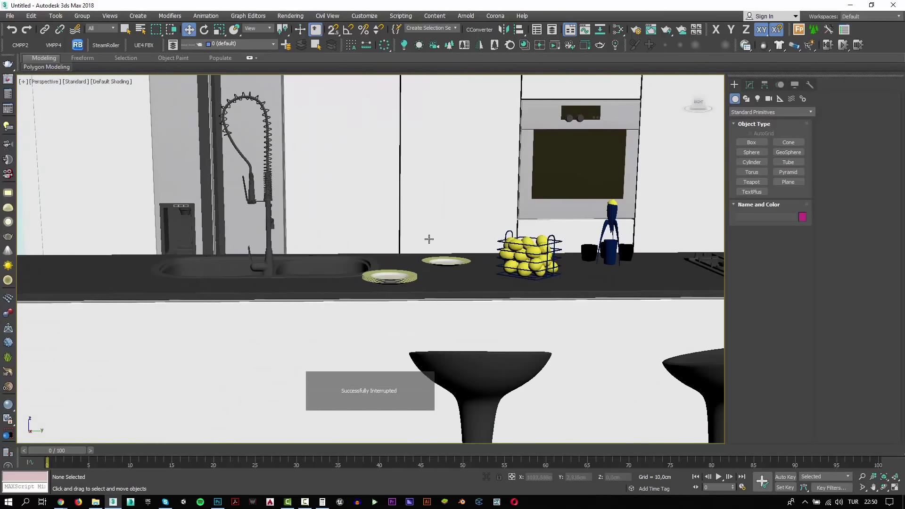
scroll(434, 242, "down", 4)
right_click(447, 235)
left_click(455, 194)
scroll(455, 195, "down", 3)
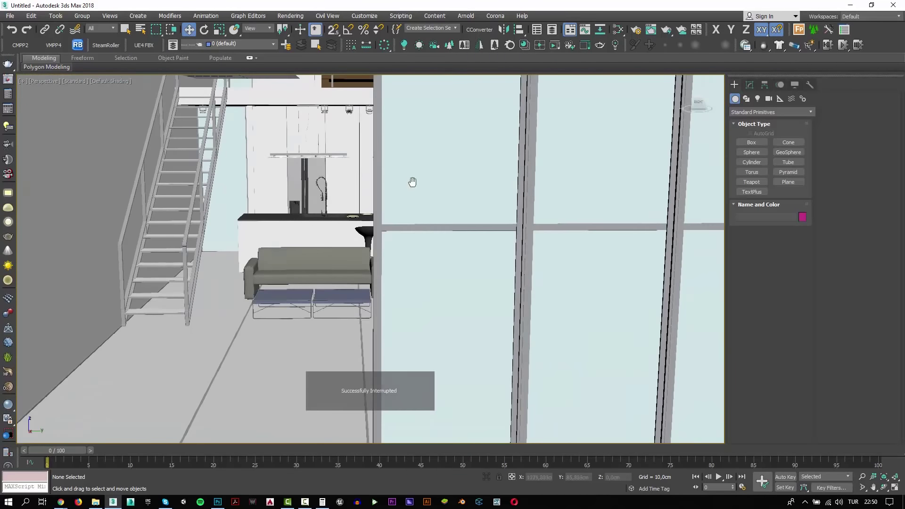
scroll(426, 232, "down", 3)
scroll(424, 234, "down", 2)
scroll(407, 235, "up", 2)
scroll(407, 235, "down", 3)
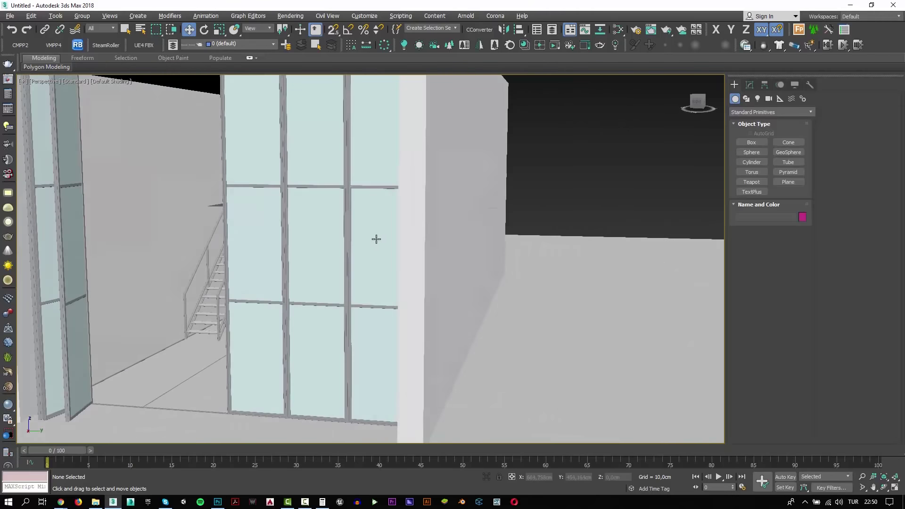
scroll(376, 238, "down", 3)
scroll(497, 339, "up", 3)
scroll(424, 236, "up", 2)
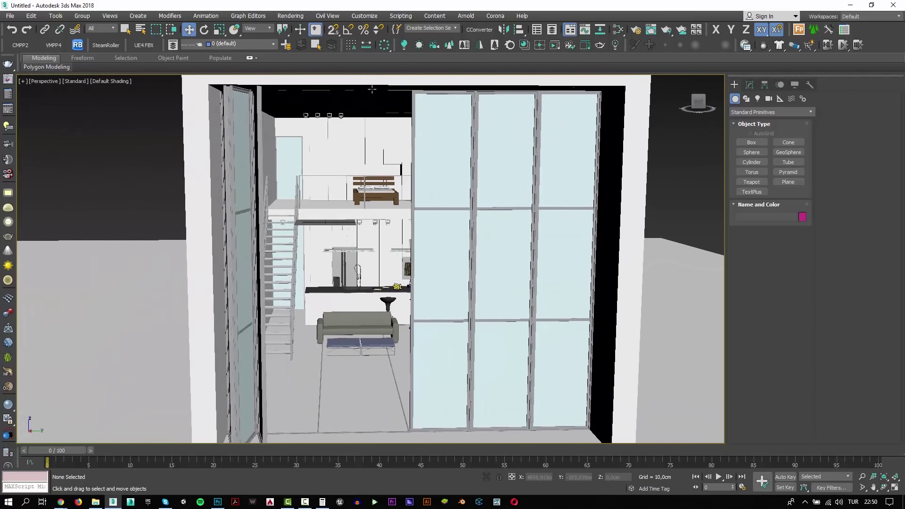
scroll(297, 164, "up", 3)
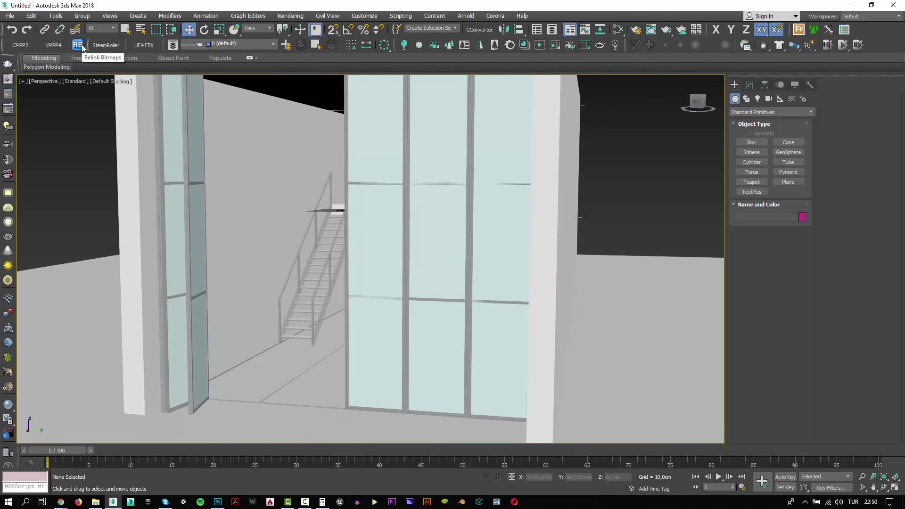
Save As into the ArchInt_V05_08 folder, appending _lumion to the existing ArchInt file name.
left_click(10, 16)
left_click(43, 100)
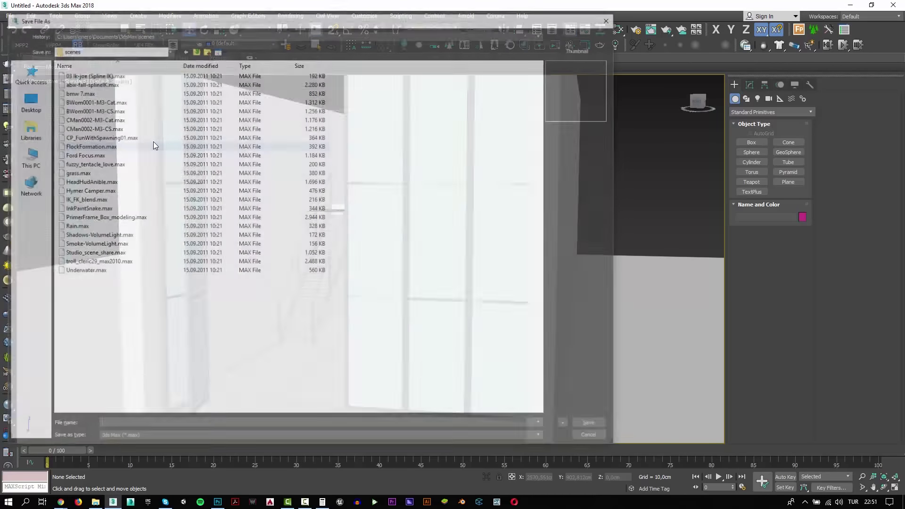
left_click(123, 34)
left_click(196, 50)
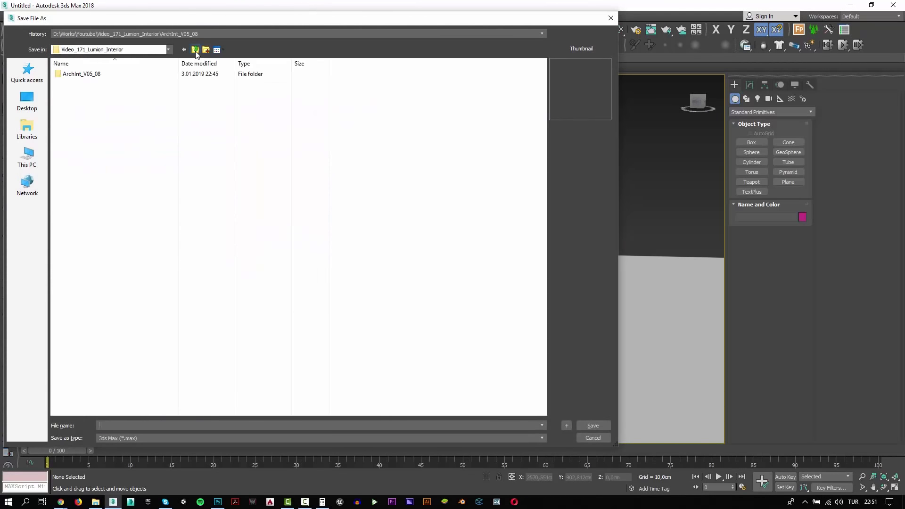
double_click(115, 74)
left_click(77, 90)
double_click(141, 425)
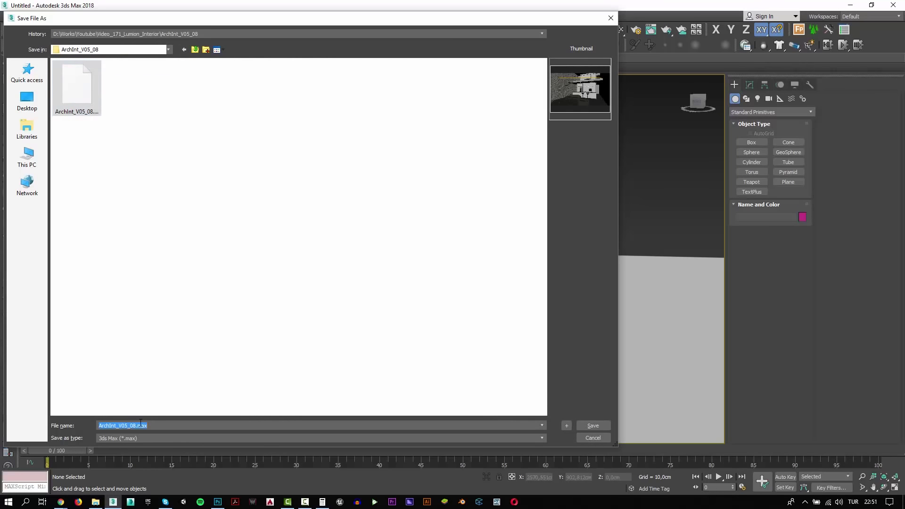
type("_lumion")
key("Return")
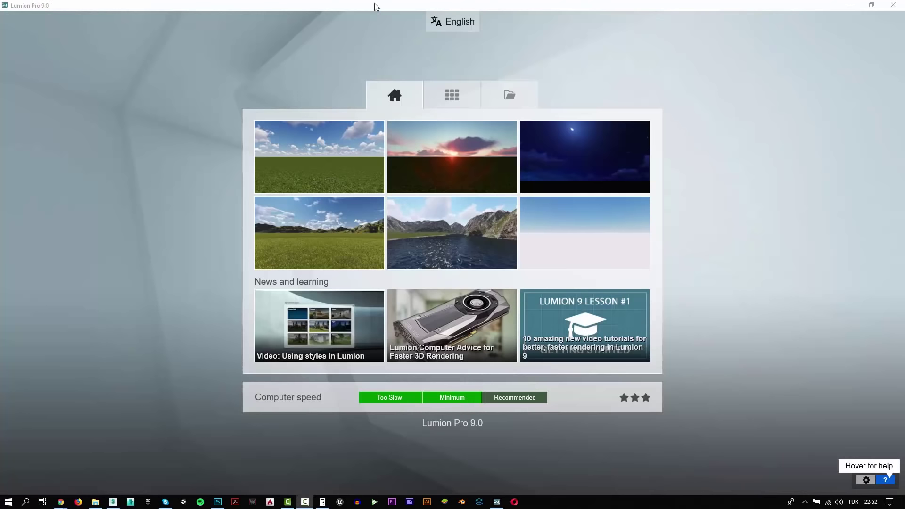
Start a Plain scene and open ArchInt_V05_08_lumion.max for import.
left_click(337, 157)
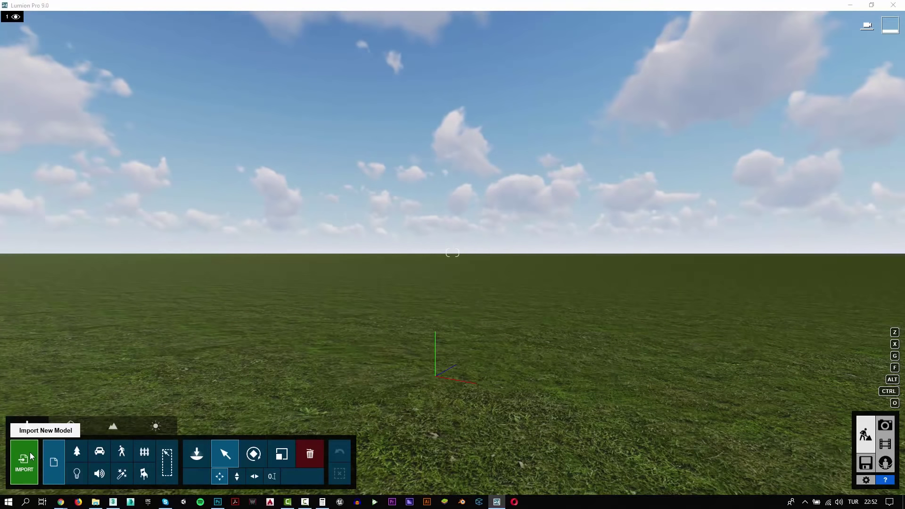
left_click(30, 452)
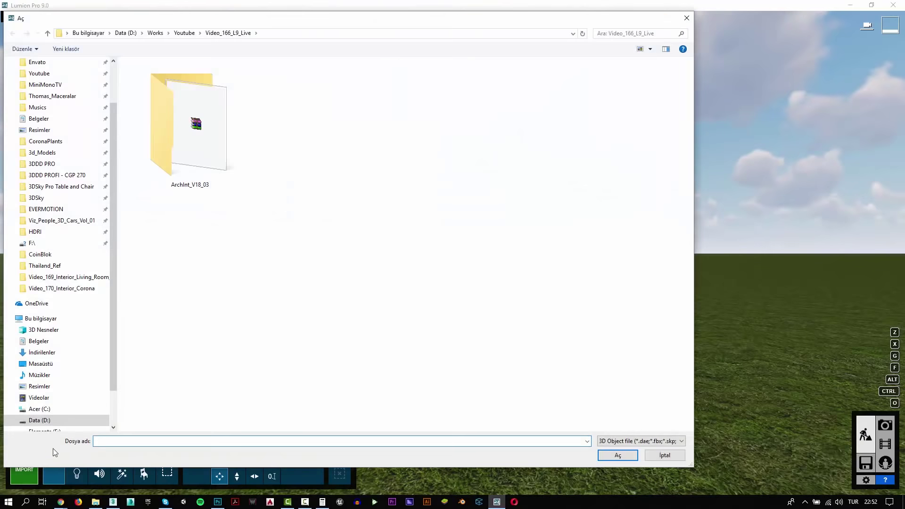
left_click(9, 70)
left_click(191, 34)
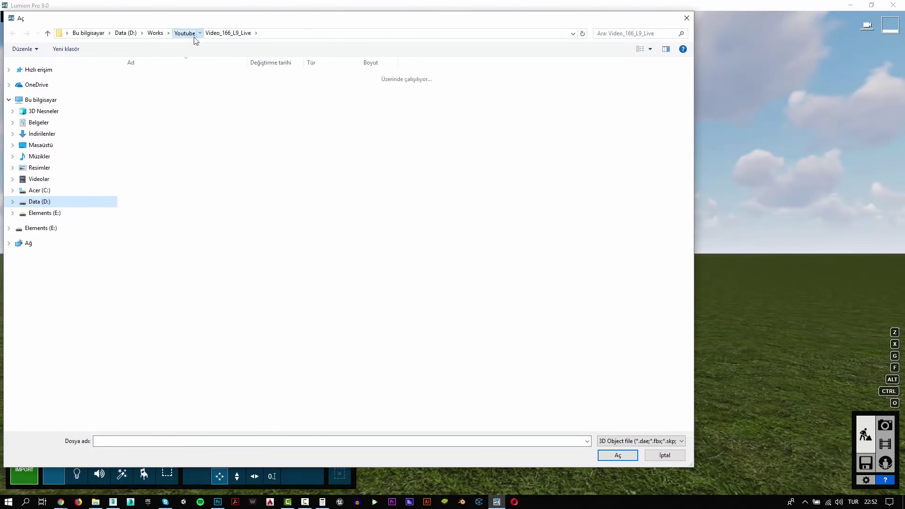
double_click(181, 85)
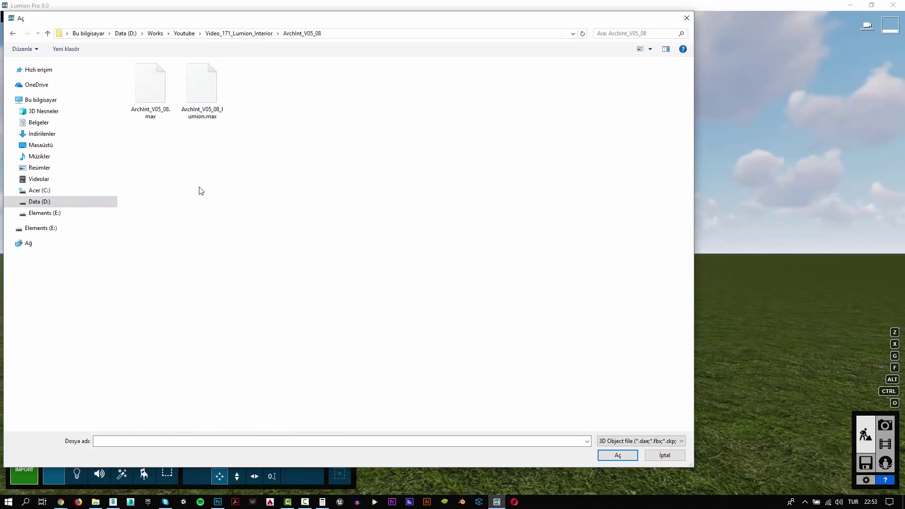
left_click(206, 106)
left_click(623, 456)
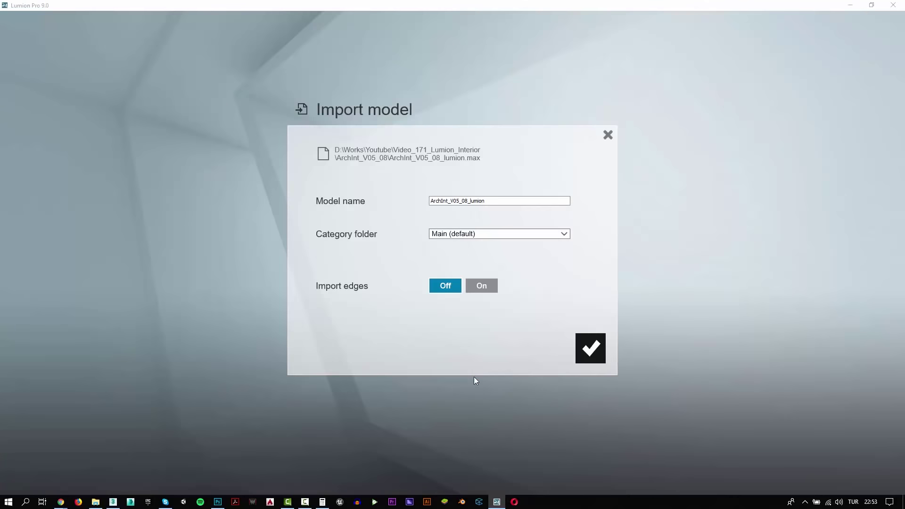
Confirm the import, place the loft model and raise it with Move Up.
left_click(590, 348)
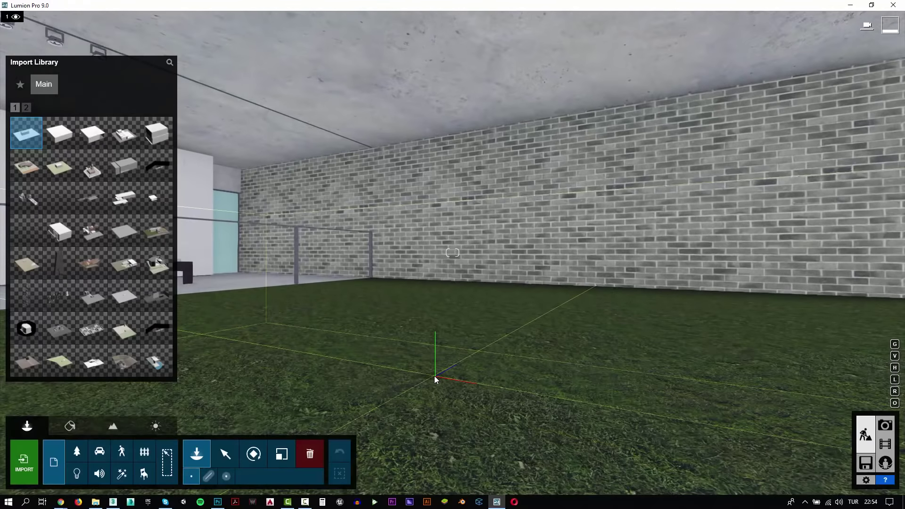
left_click(434, 375)
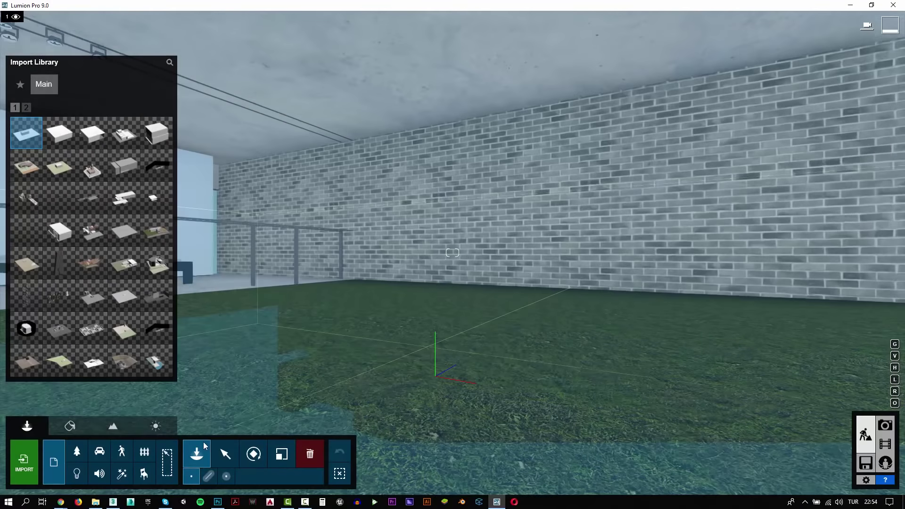
left_click(225, 453)
left_click(236, 476)
left_click_drag(434, 375, 451, 265)
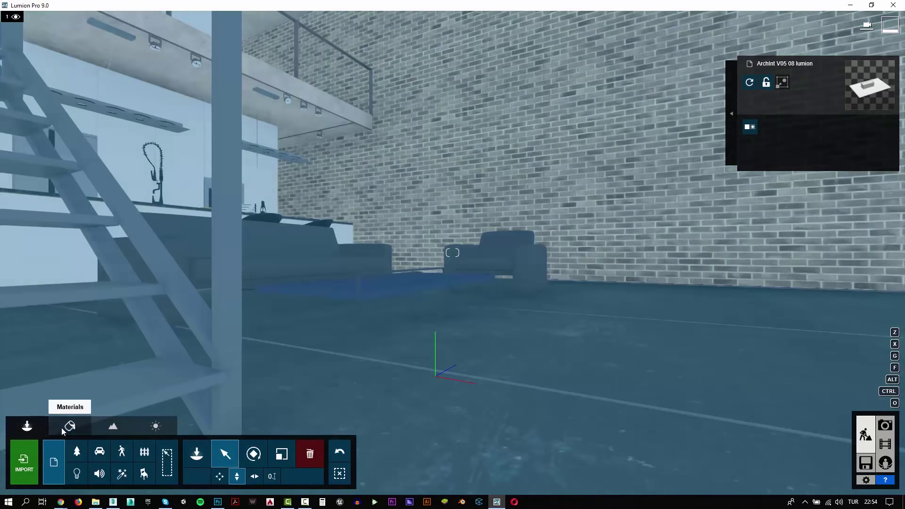
Switch to material editing and fly the camera into the loft toward the kitchen.
left_click(61, 428)
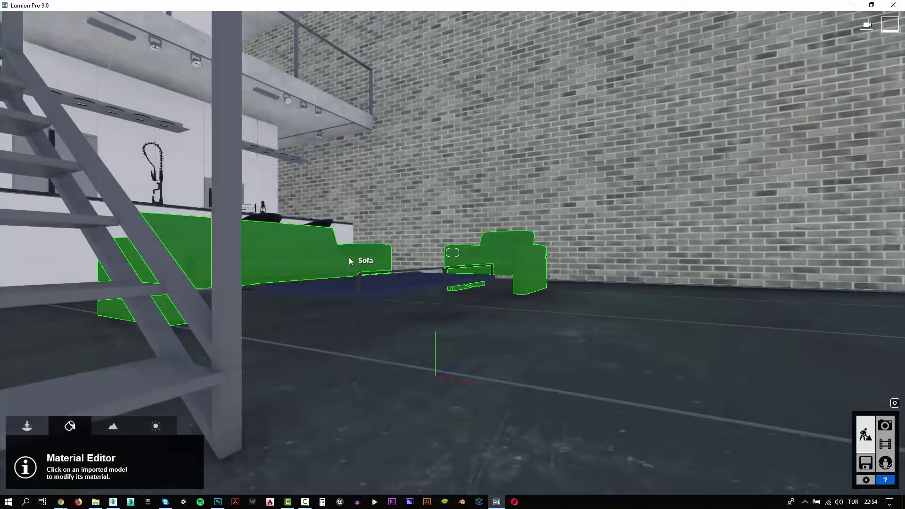
key("w")
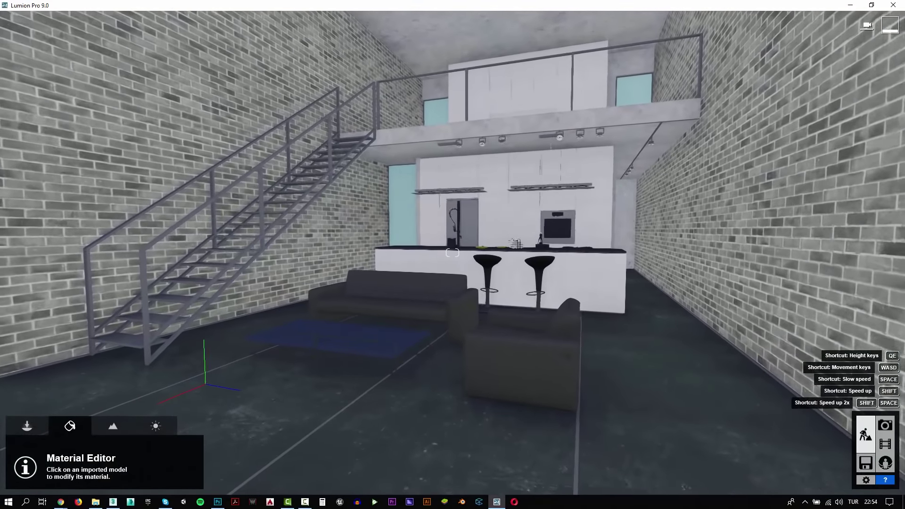
key("w")
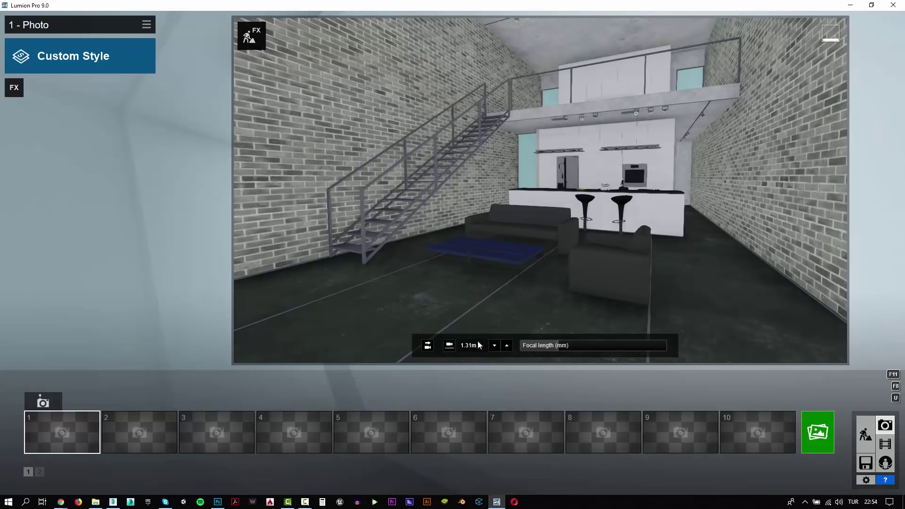
Set a horizontal 1.60 m eye-level view, store it as photo 1, and return to Build mode.
left_click(449, 345)
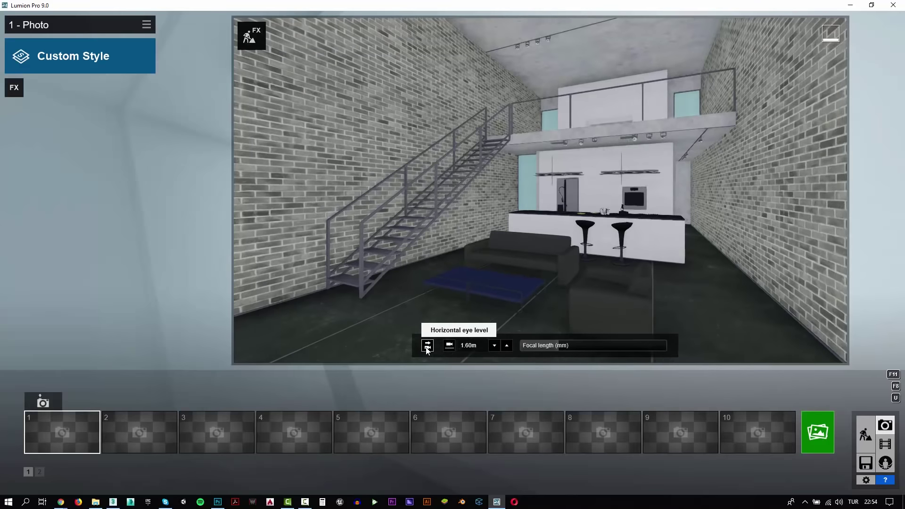
left_click(48, 403)
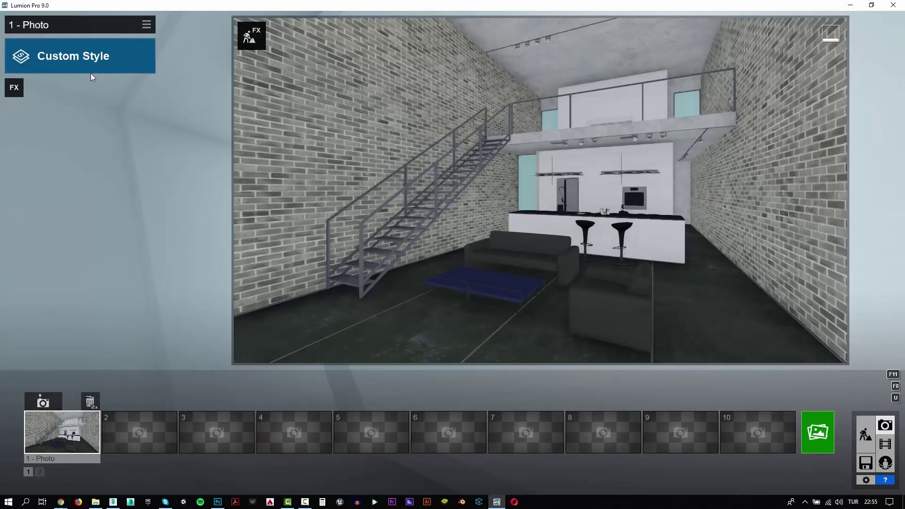
left_click(866, 443)
Apply a Glass material to the facade panes.
key("s")
key("s")
key("s")
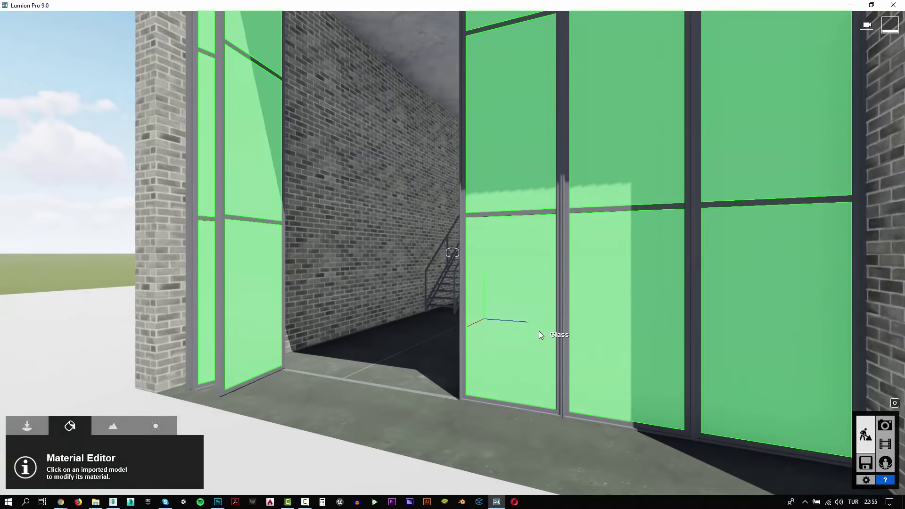
left_click(540, 332)
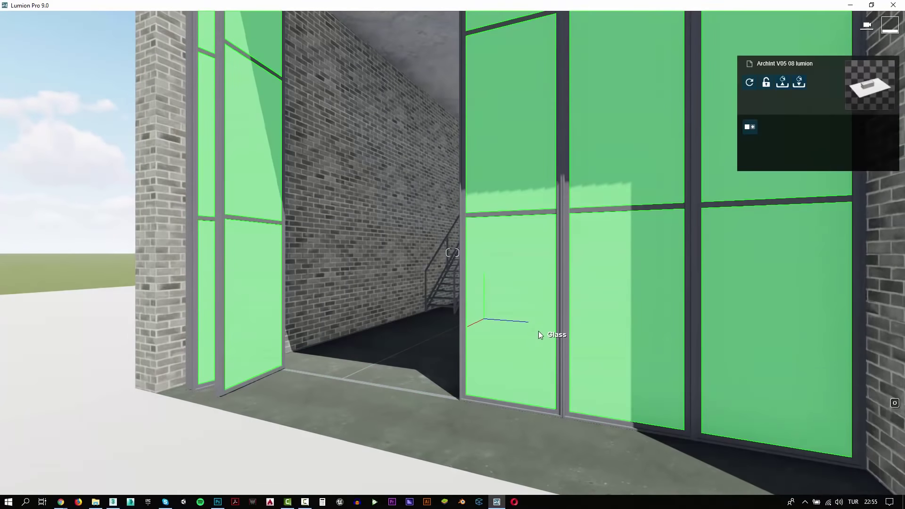
left_click(115, 217)
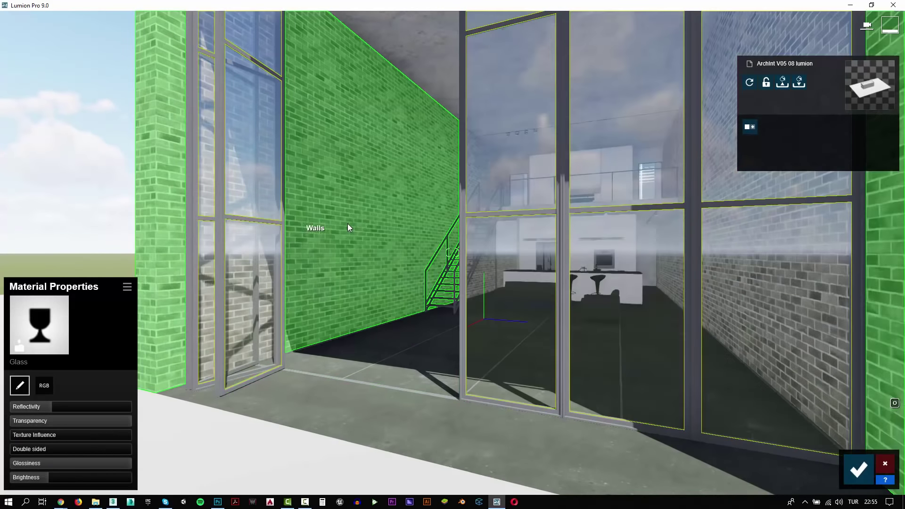
Give the brick walls a Standard material with 0.4 gloss, flipped normals and raised reflectivity.
key("w")
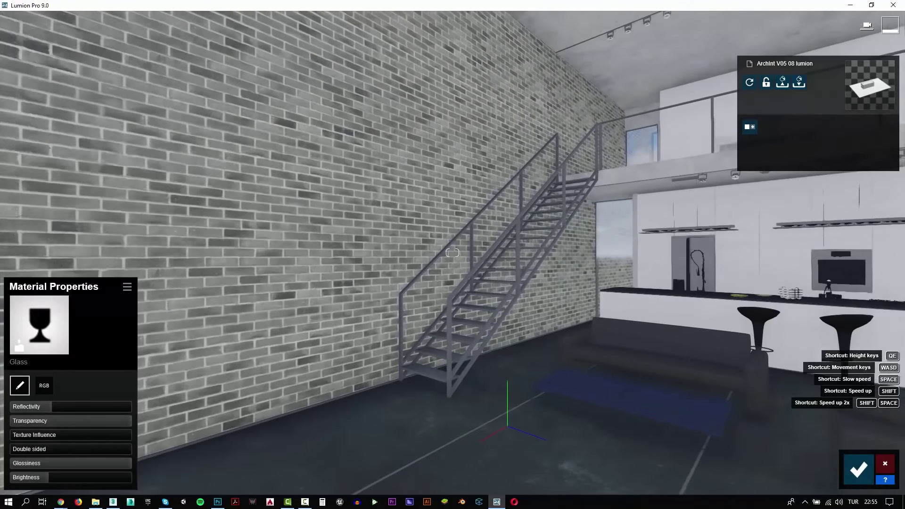
left_click(375, 225)
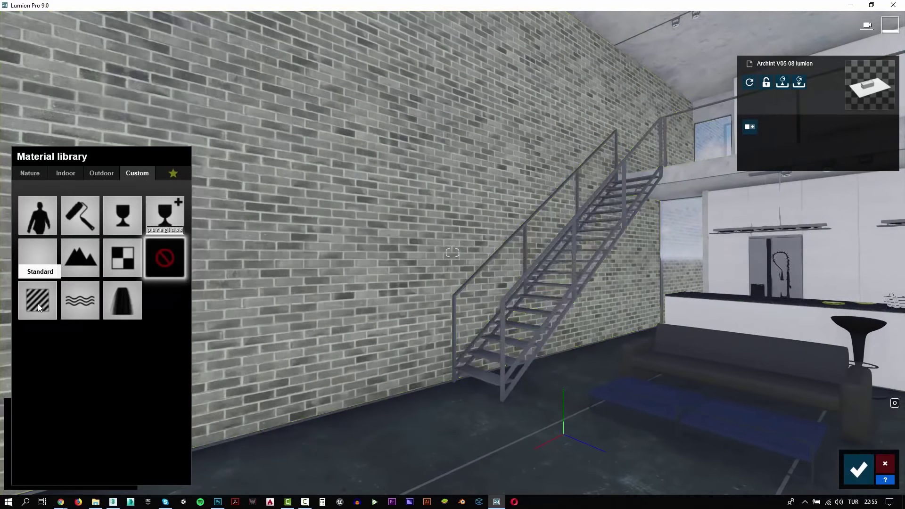
left_click(38, 303)
left_click(27, 336)
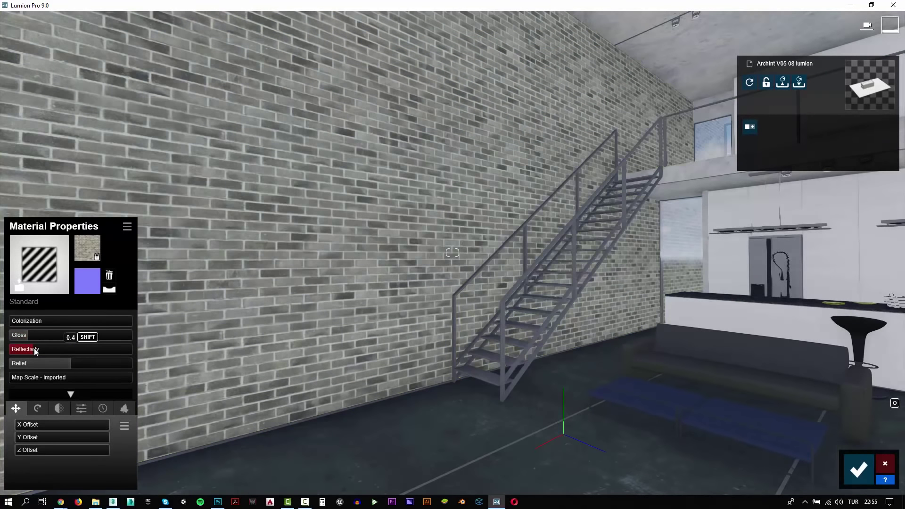
left_click(110, 290)
scroll(290, 283, "up", 5)
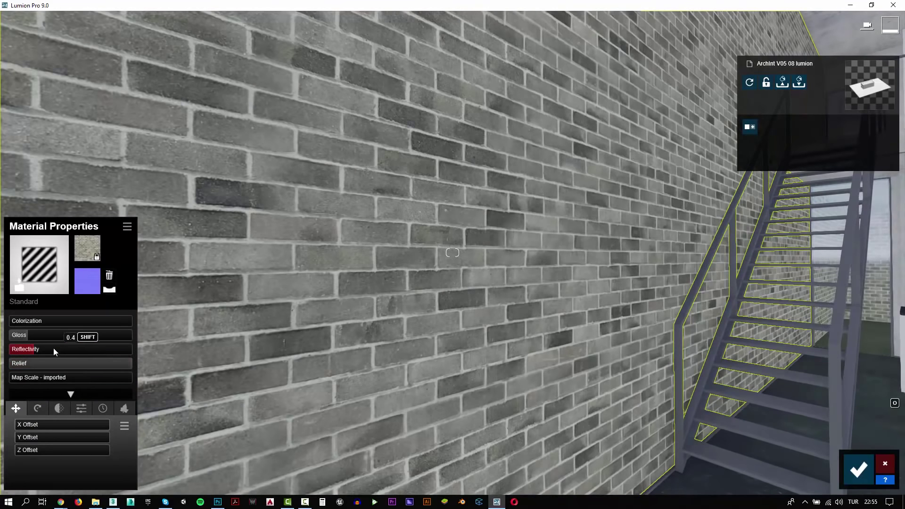
left_click_drag(36, 335, 58, 349)
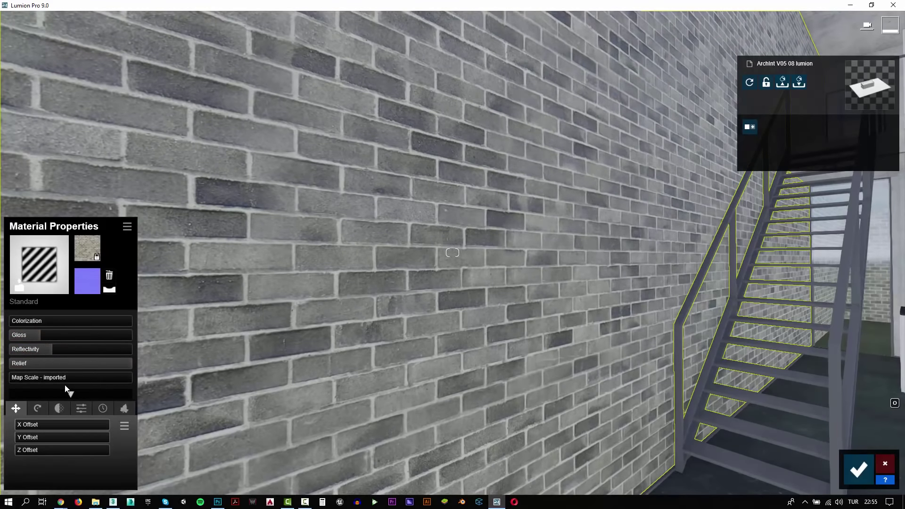
scroll(527, 300, "down", 5)
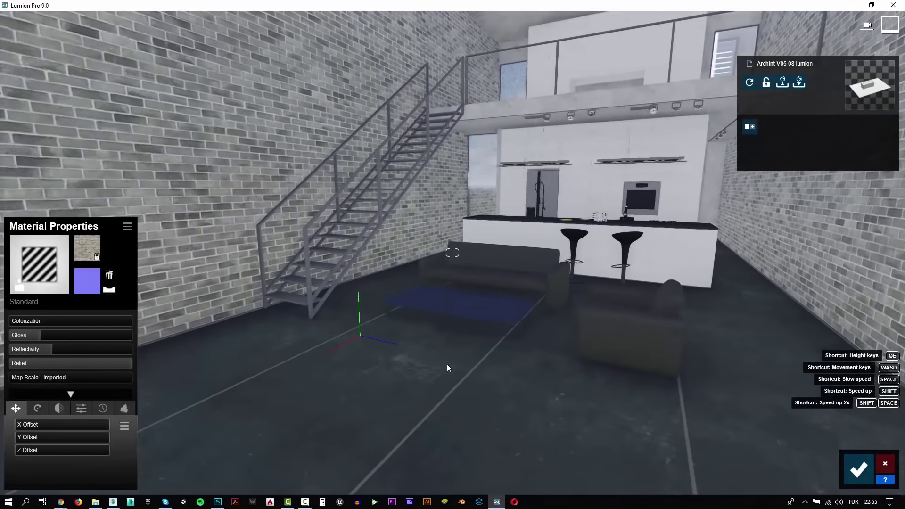
Give the floor a Standard material with slightly lower gloss and reflectivity 1.0.
left_click(411, 387)
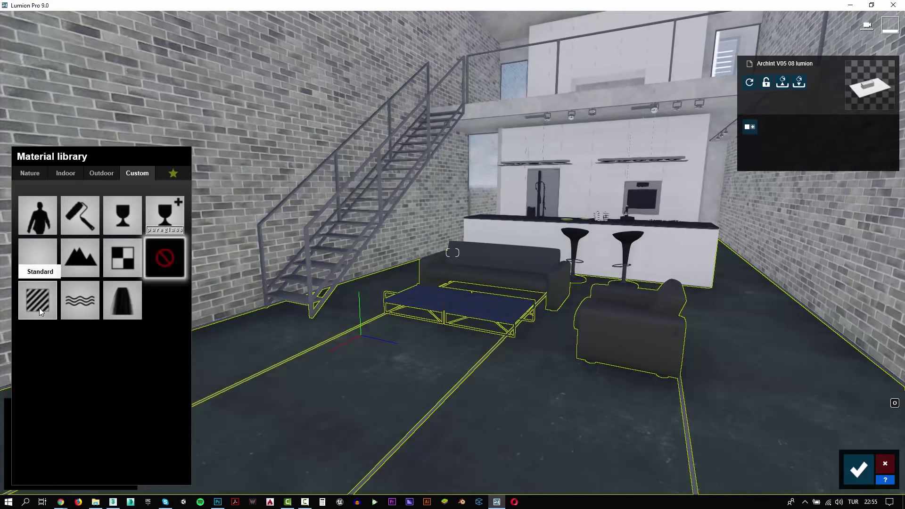
left_click(38, 307)
left_click(35, 333)
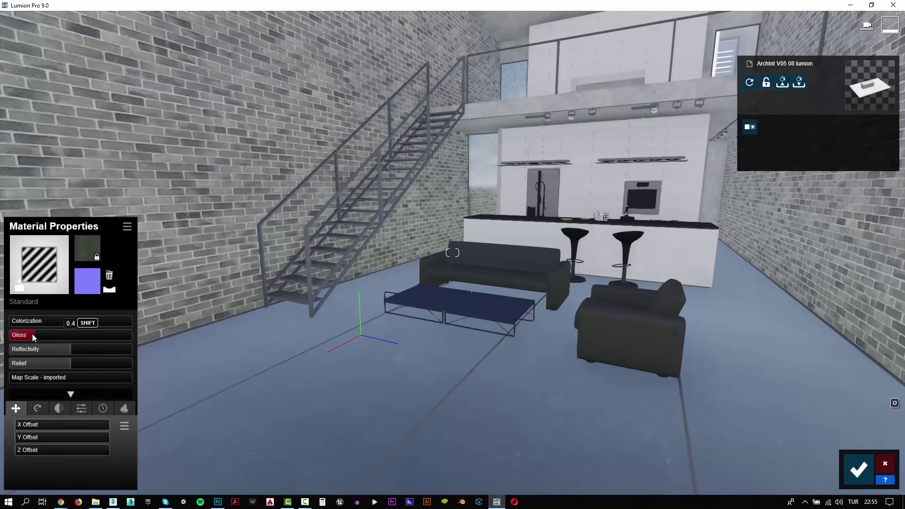
left_click_drag(32, 334, 30, 334)
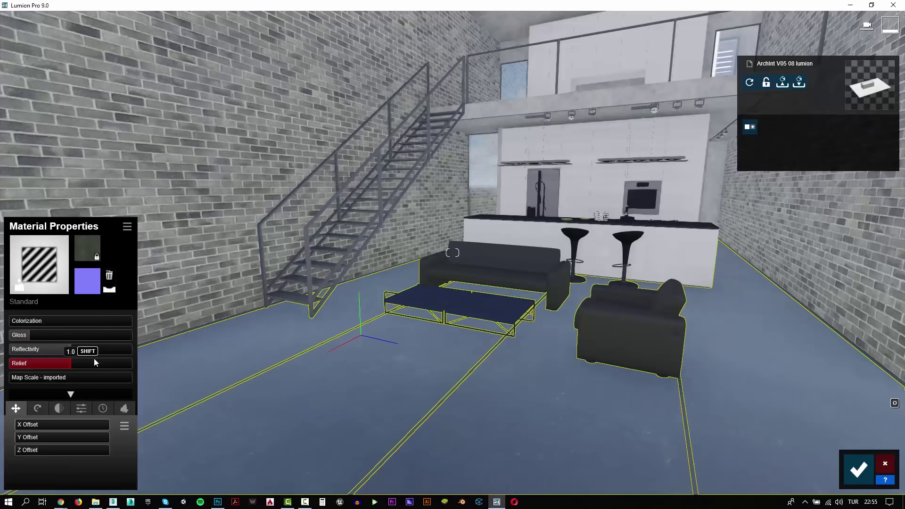
scroll(476, 375, "up", 5)
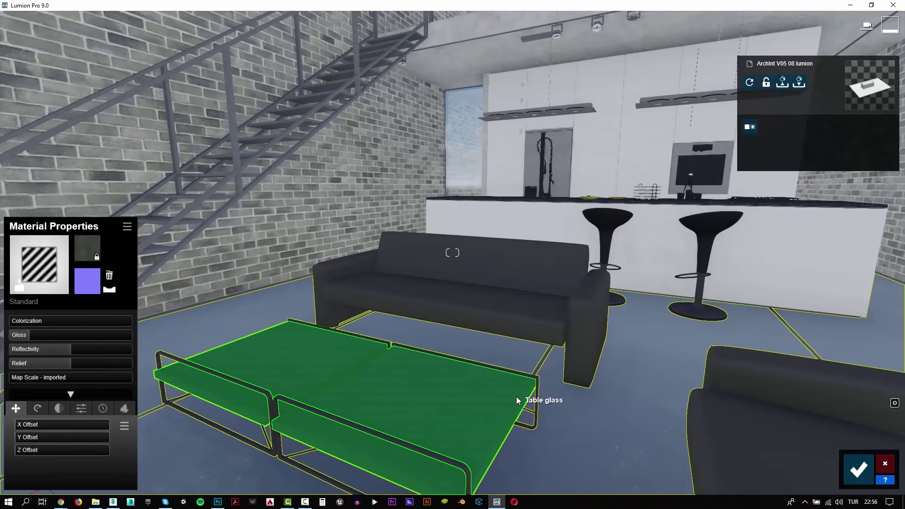
Apply Indoor > Glass > Interior Glass 002 to the coffee table top.
left_click(516, 397)
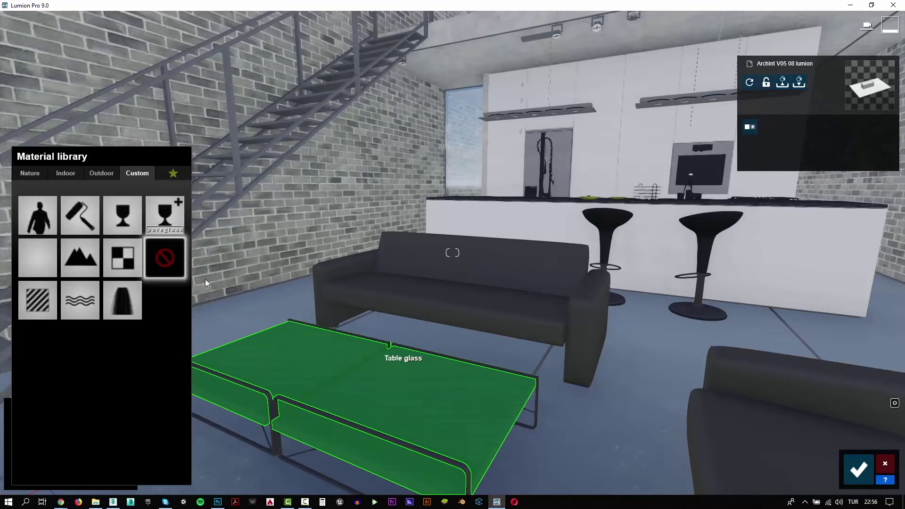
left_click(65, 173)
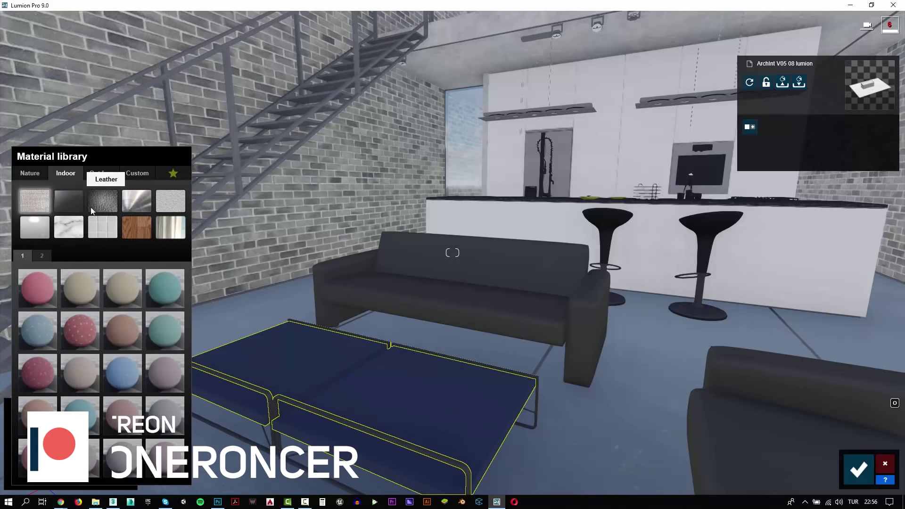
left_click(80, 288)
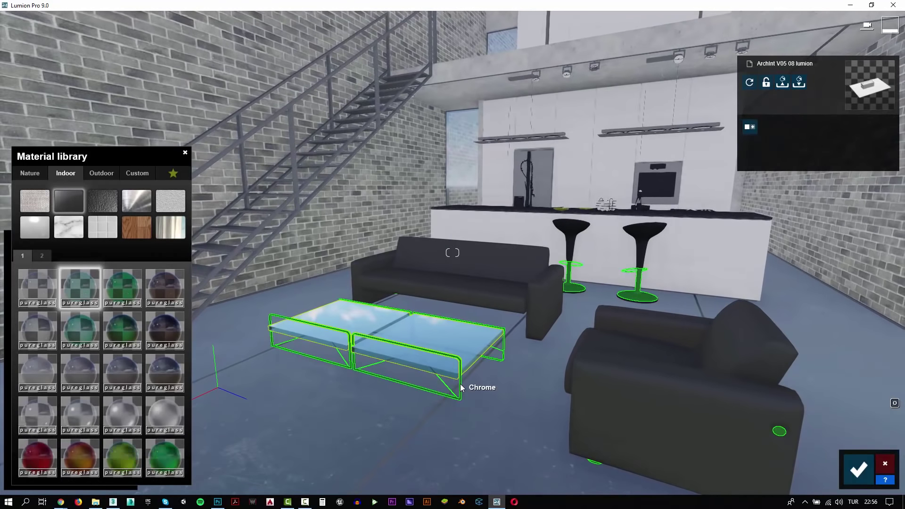
Apply a chrome Metal material to the table frame and confirm the material changes.
left_click(460, 384)
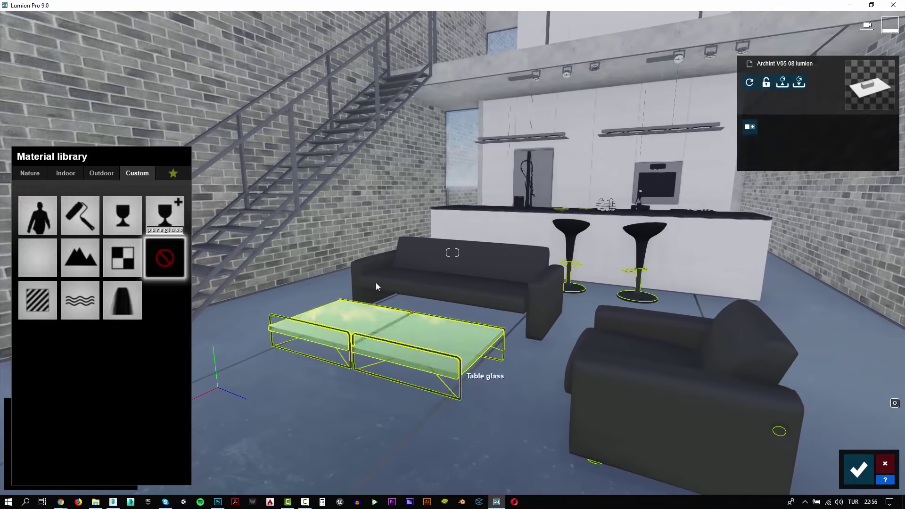
left_click(64, 174)
left_click(135, 205)
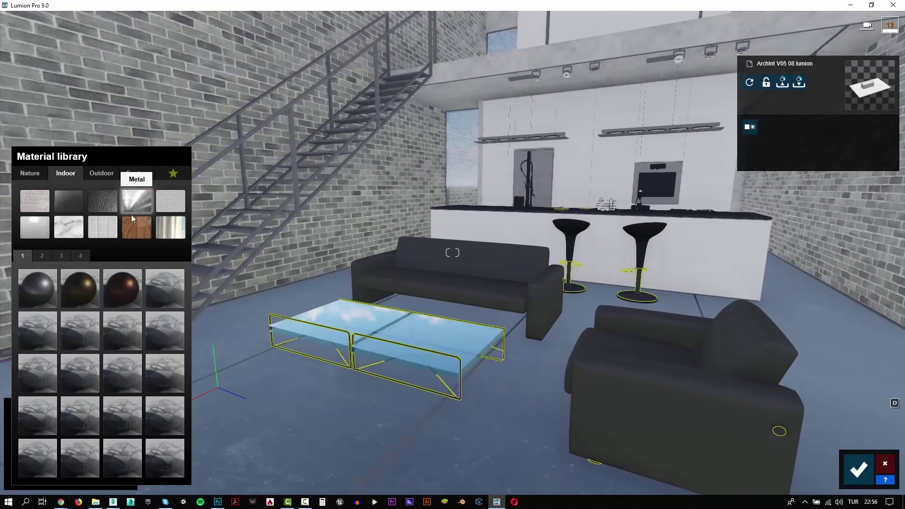
left_click(60, 259)
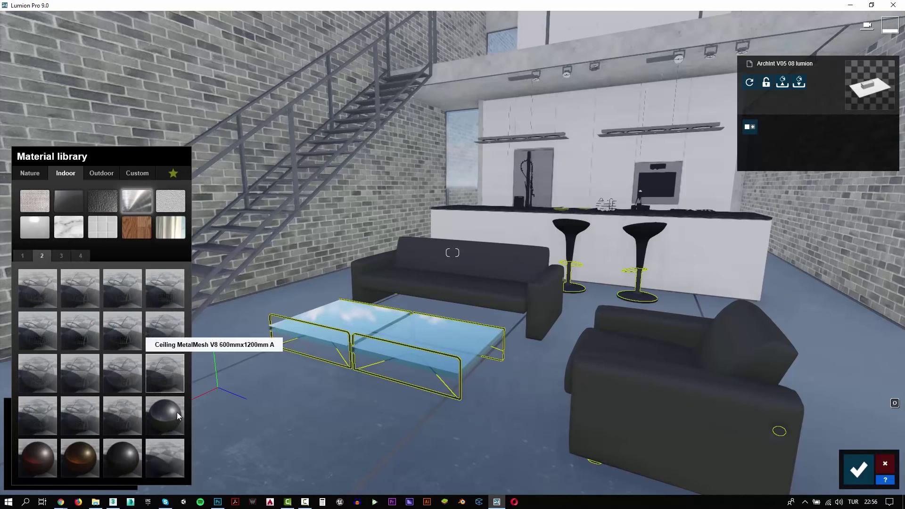
left_click(172, 415)
left_click(858, 469)
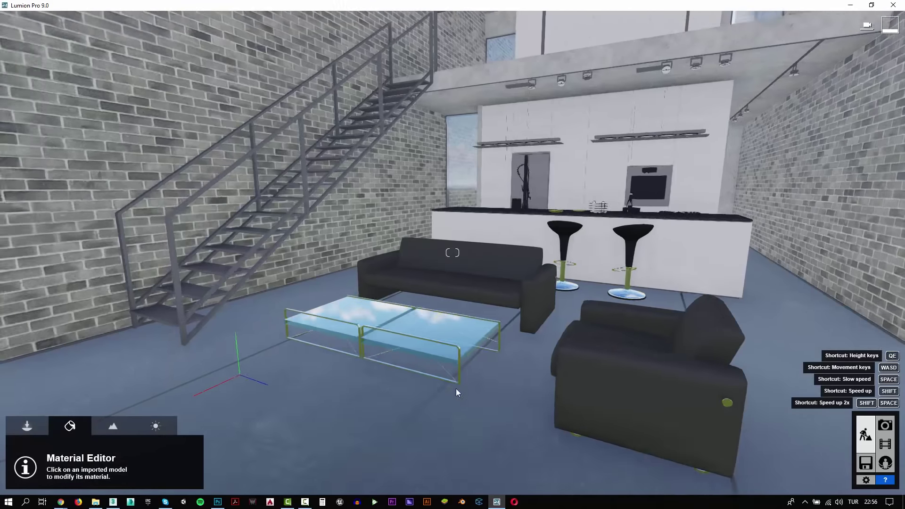
left_click(27, 429)
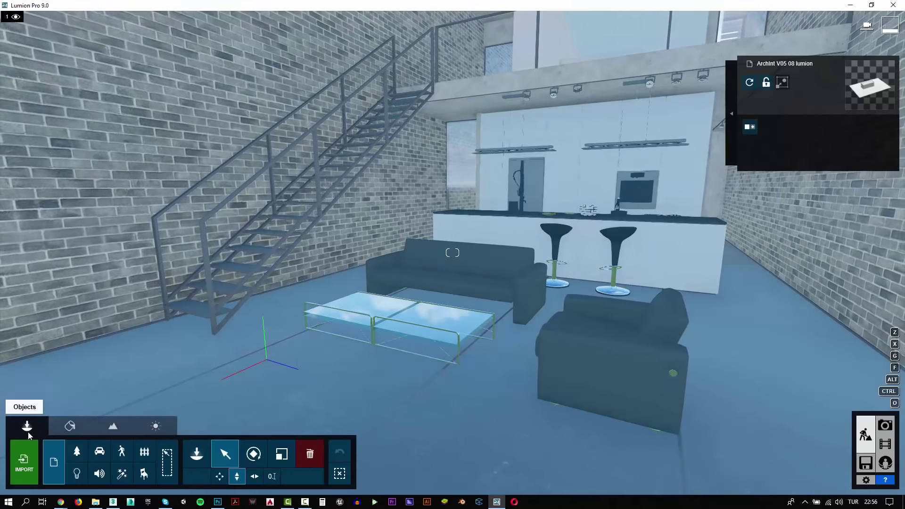
Place a Reflection control sphere from Lights and Utilities > Utilities beside the coffee table.
left_click(199, 455)
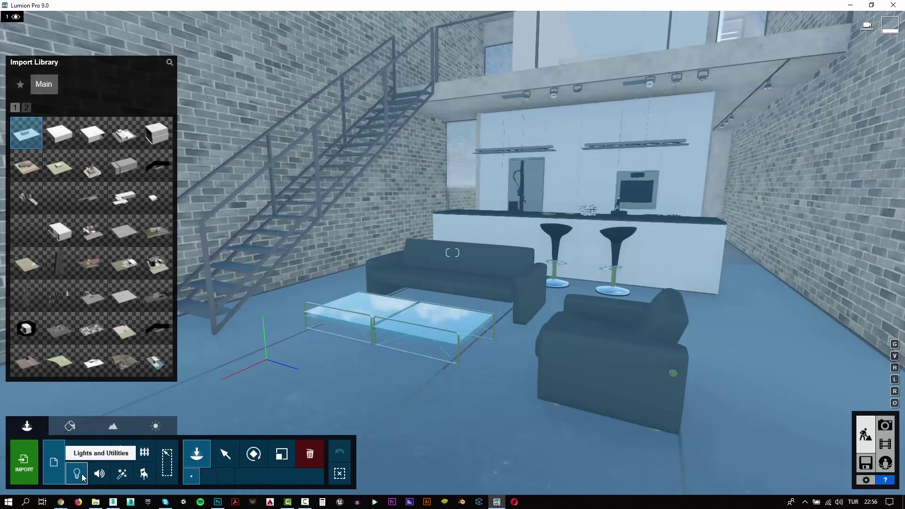
left_click(83, 478)
left_click(101, 84)
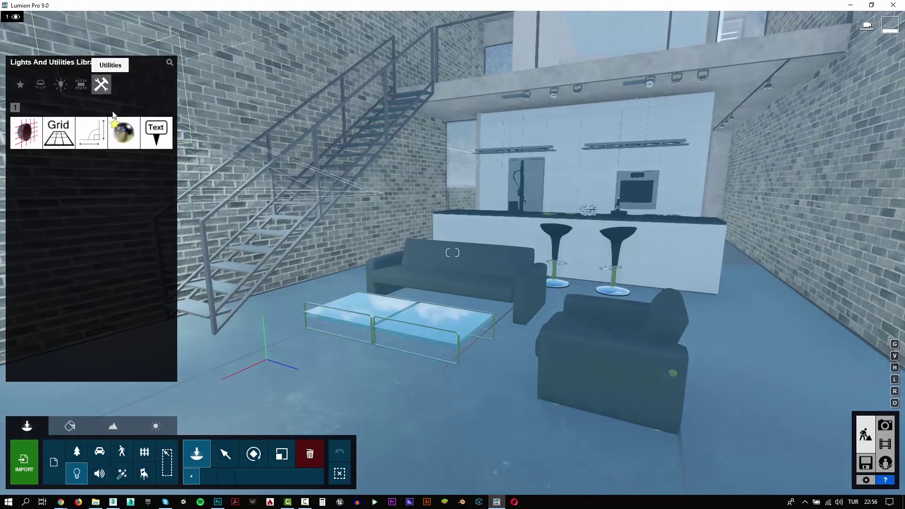
left_click(123, 133)
left_click(425, 387)
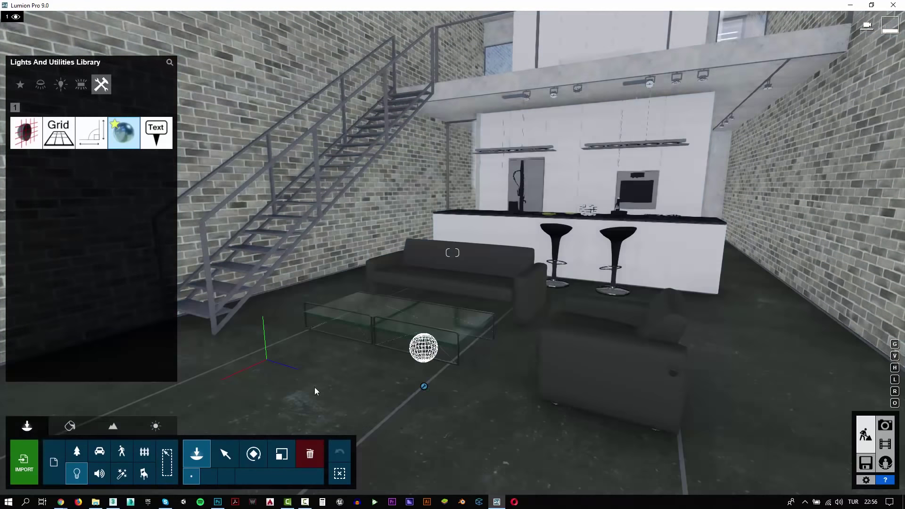
Apply the black Poliigon steel from Outdoor > Metal page 3 to the stair frame.
key("w")
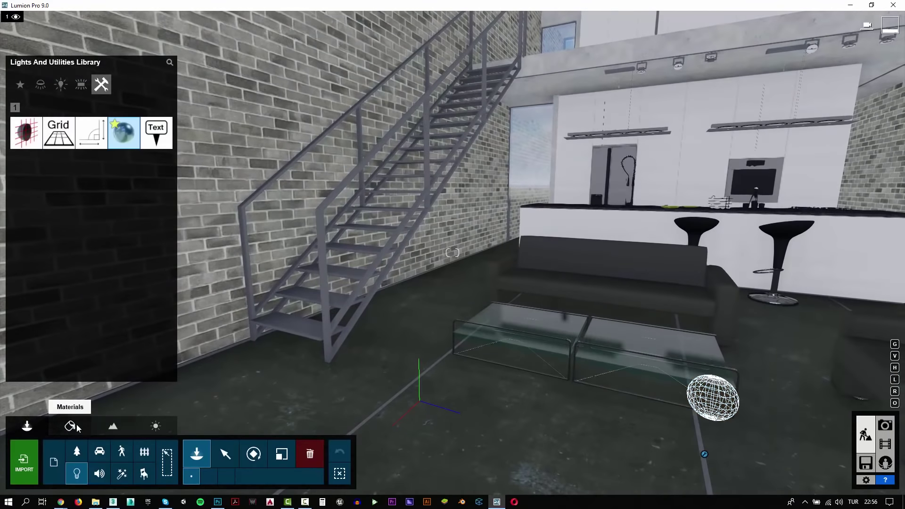
left_click(70, 426)
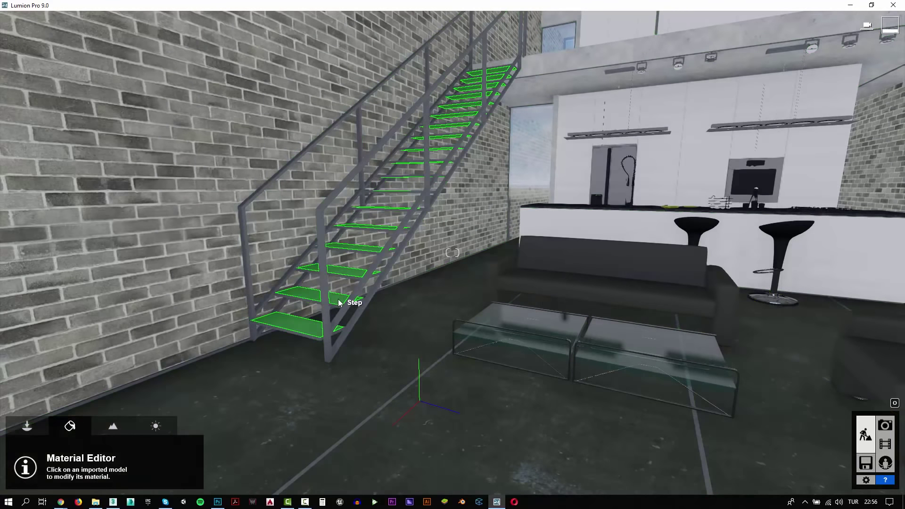
left_click(353, 304)
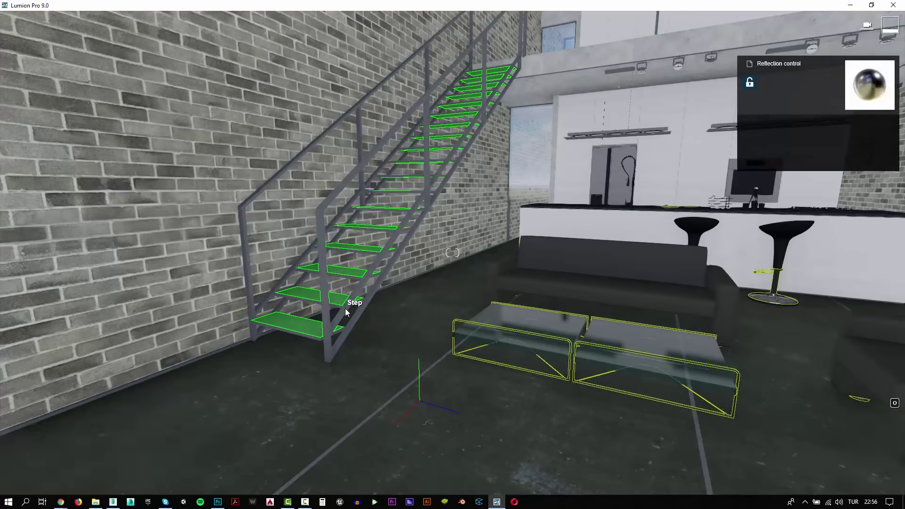
key("w")
key("w")
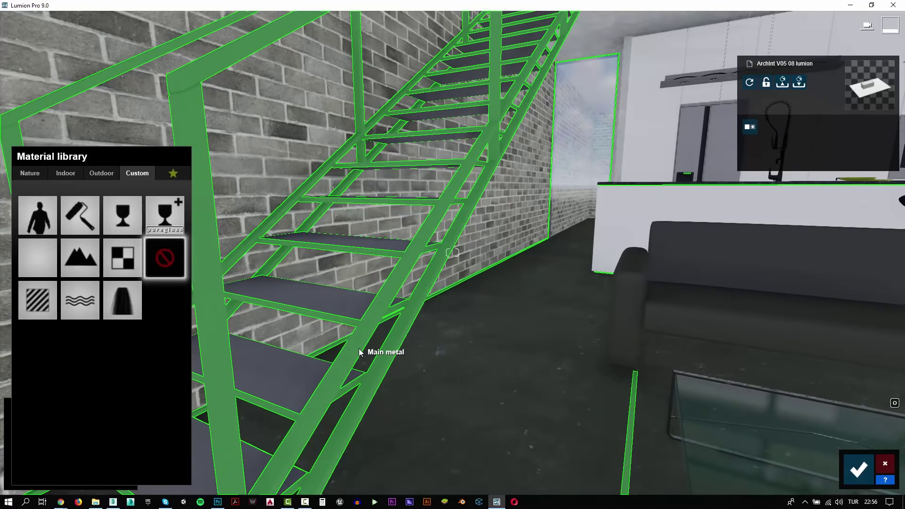
left_click(88, 173)
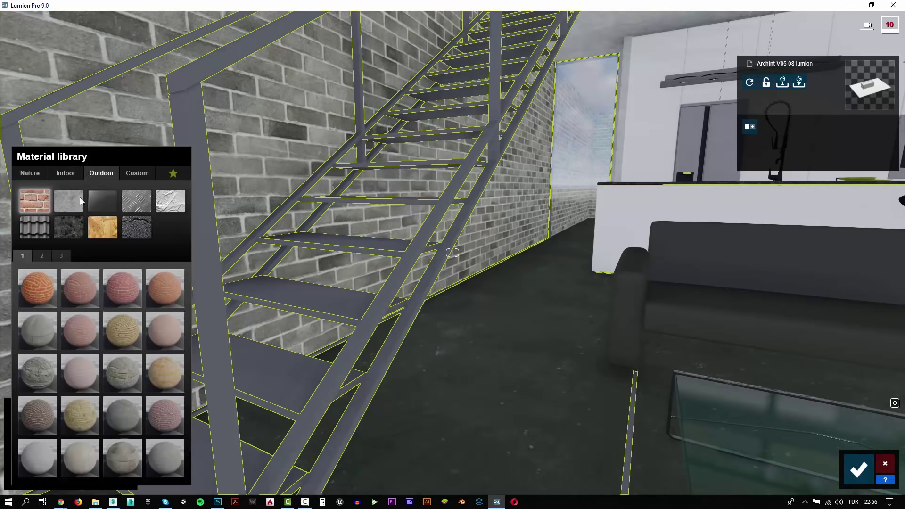
left_click(136, 201)
left_click(62, 257)
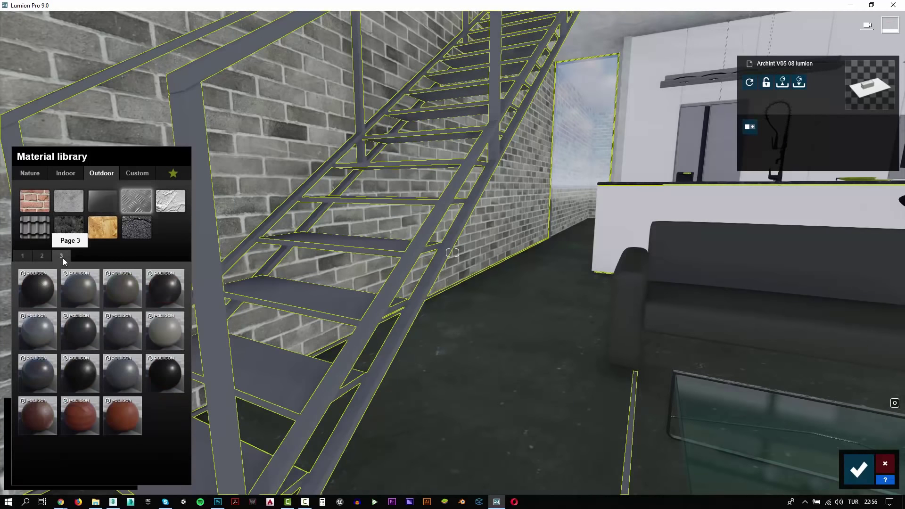
left_click(85, 385)
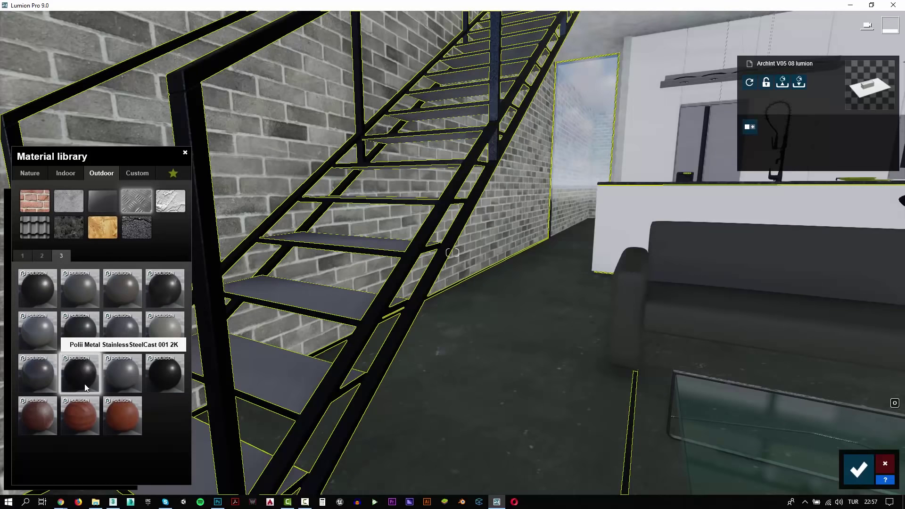
left_click(858, 469)
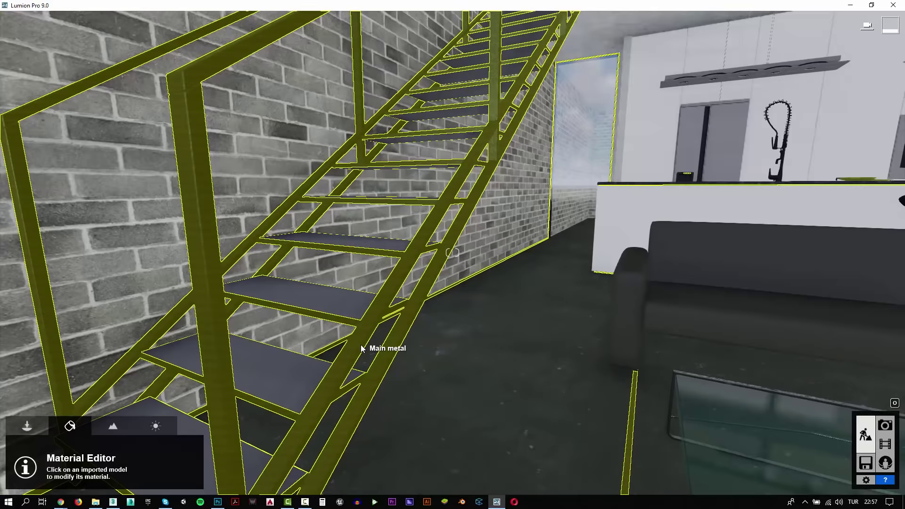
Select the stair steps and bring up page 3 of the Outdoor metal materials.
left_click(361, 347)
left_click(287, 371)
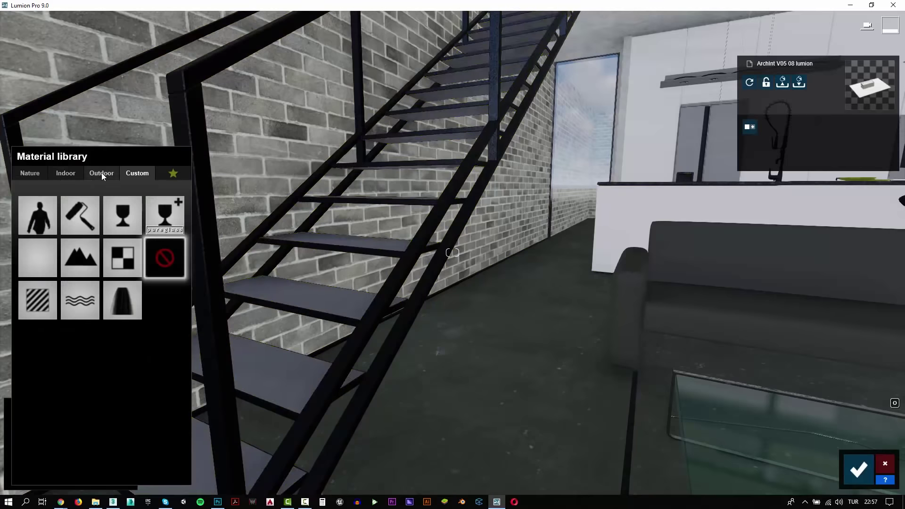
left_click(101, 172)
left_click(129, 197)
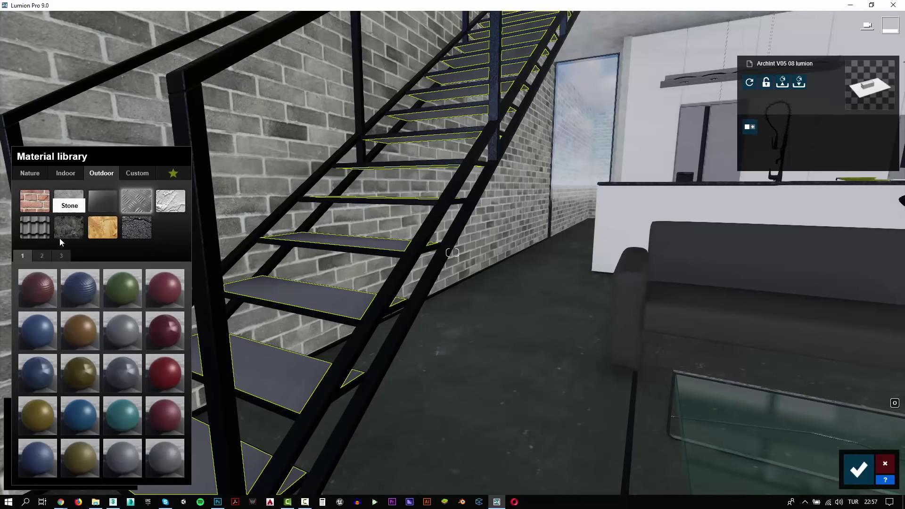
left_click(41, 255)
left_click(61, 256)
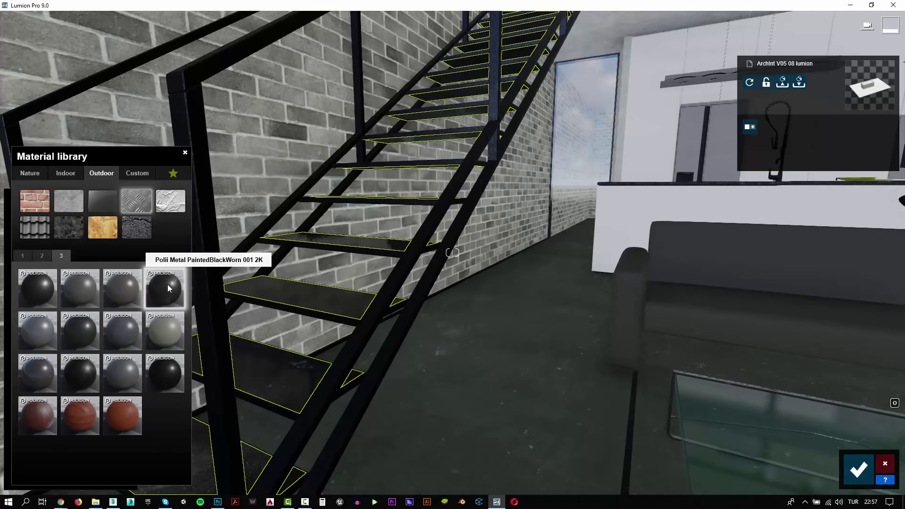
Give the black bar stools a Standard material with reflectivity raised to about 1.6.
key("s")
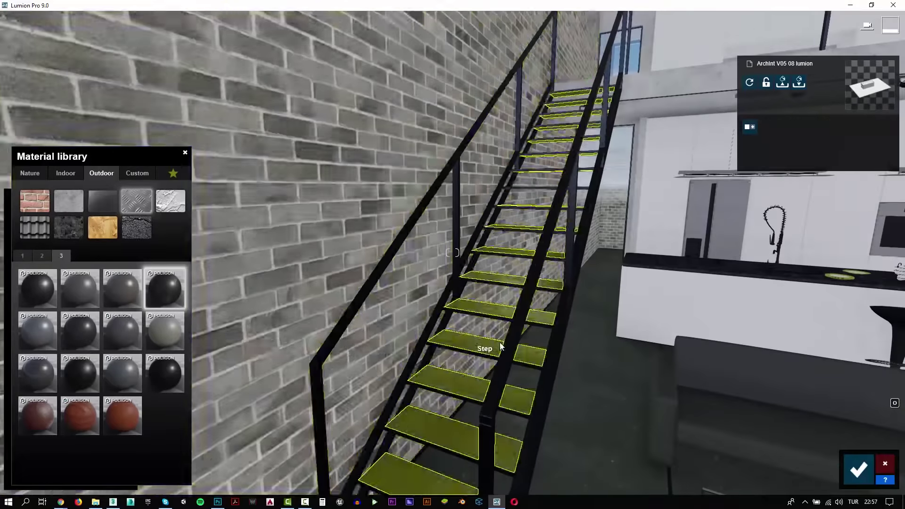
key("s")
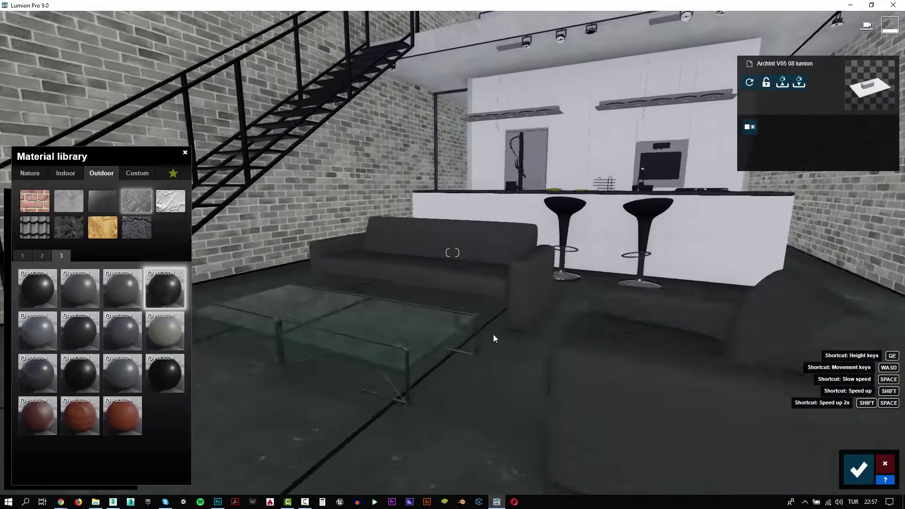
key("w")
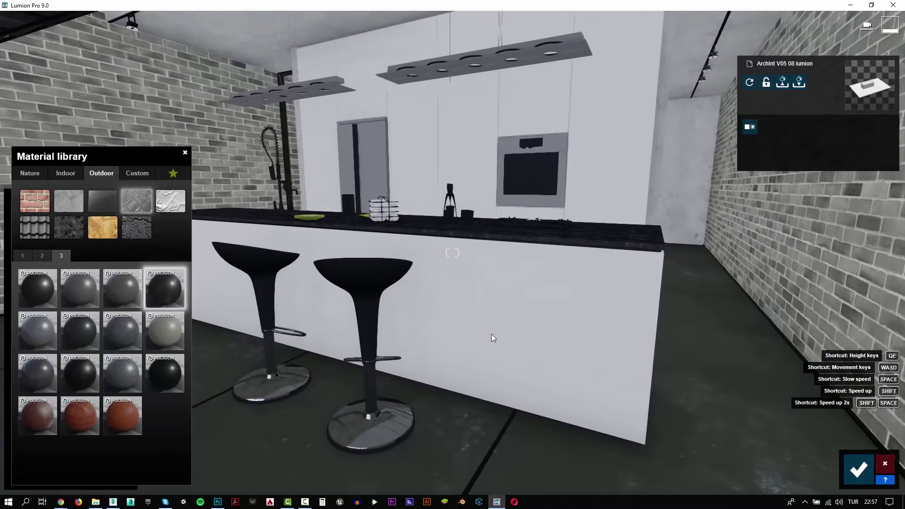
key("s")
left_click(427, 272)
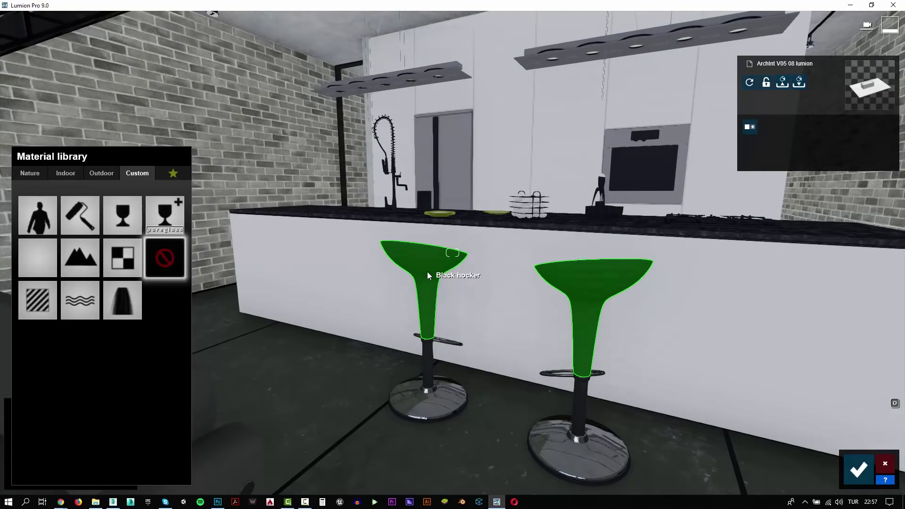
left_click(33, 301)
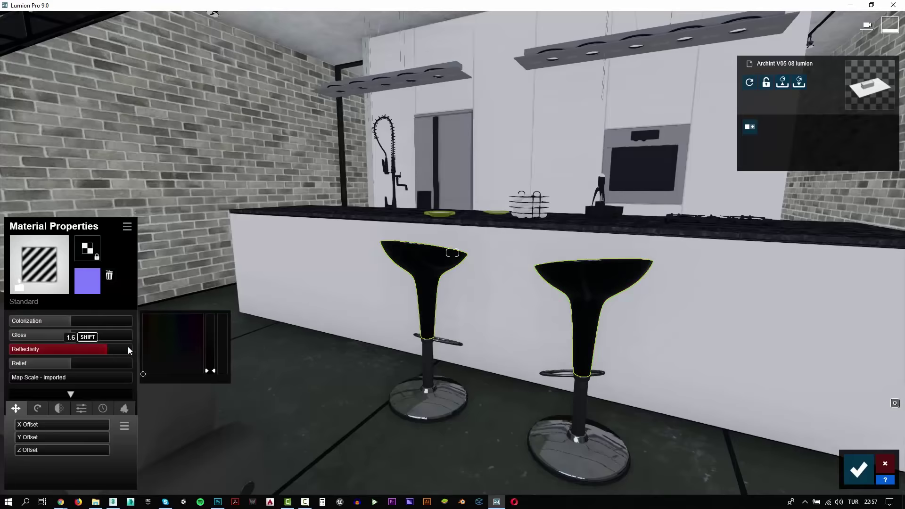
right_click_drag(151, 346, 75, 349)
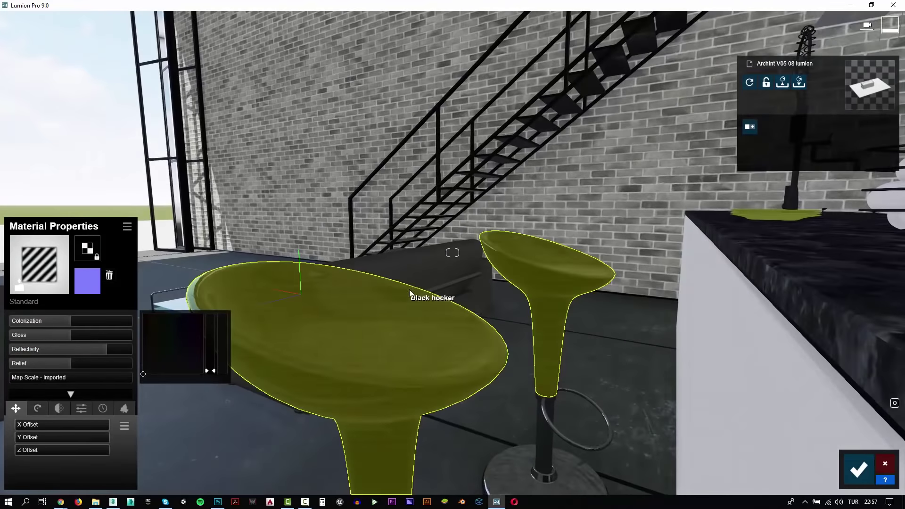
Move the camera around the stools back toward the sofa and staircase wall.
key("d")
key("a")
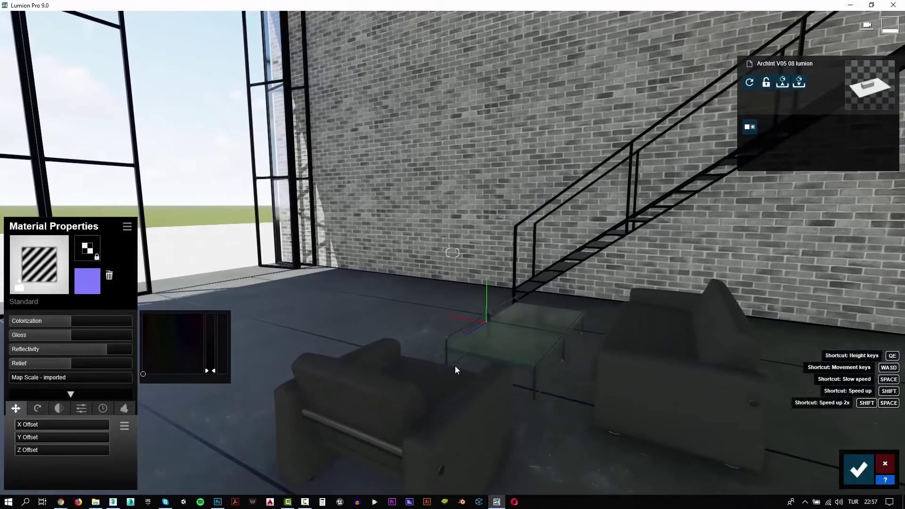
mouse_move(454, 366)
right_mouse_down()
mouse_move(504, 273)
mouse_move(618, 319)
right_mouse_up()
Apply the dark leather material from Indoor > Leather to the sofa.
key("w")
key("s")
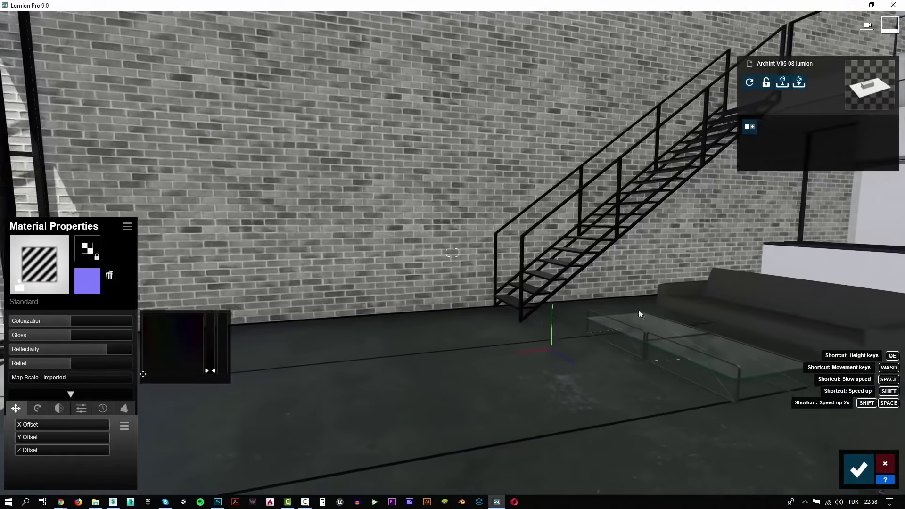
key("w")
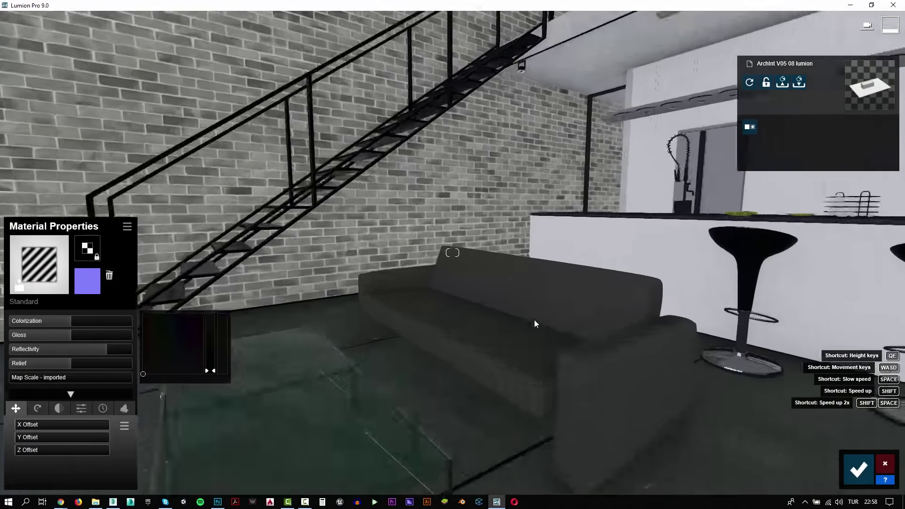
left_click(448, 336)
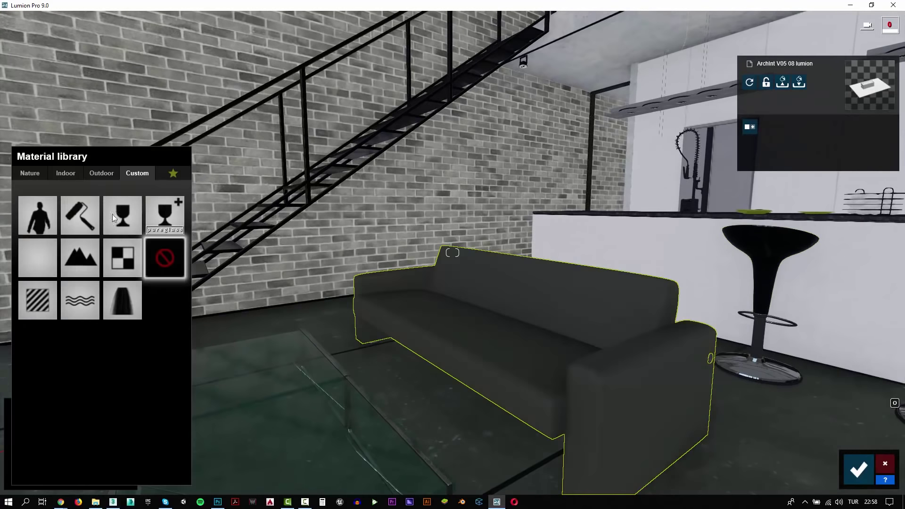
left_click(65, 173)
left_click(95, 198)
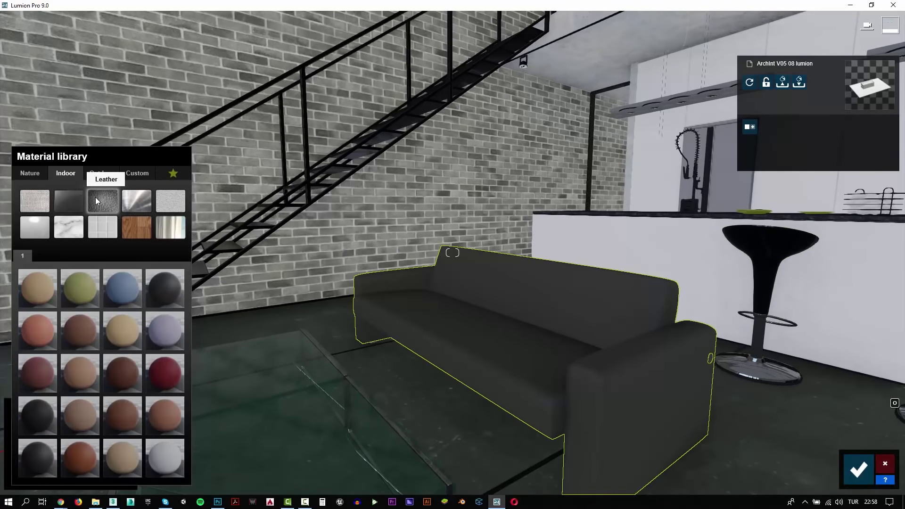
left_click(164, 283)
Replace the kitchen counter's Chrome with a Standard material and lower its gloss to about 0.9.
key("w")
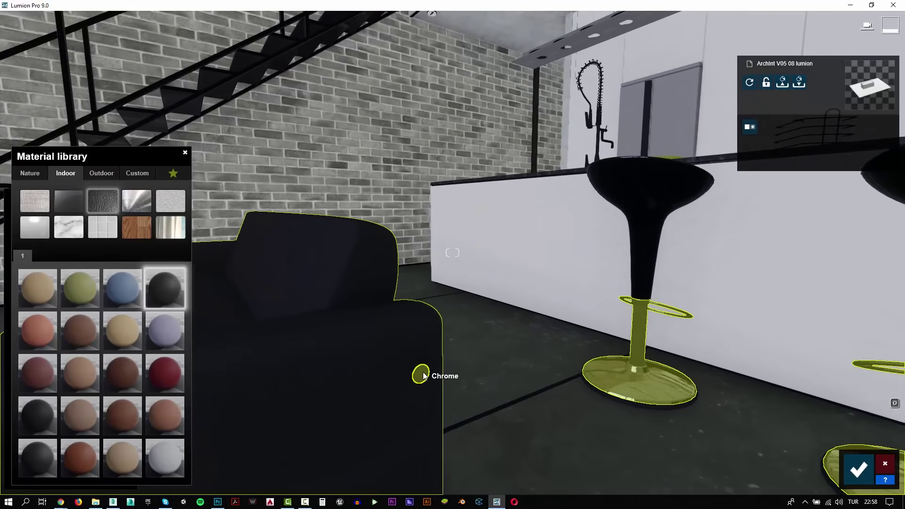
left_click(424, 376)
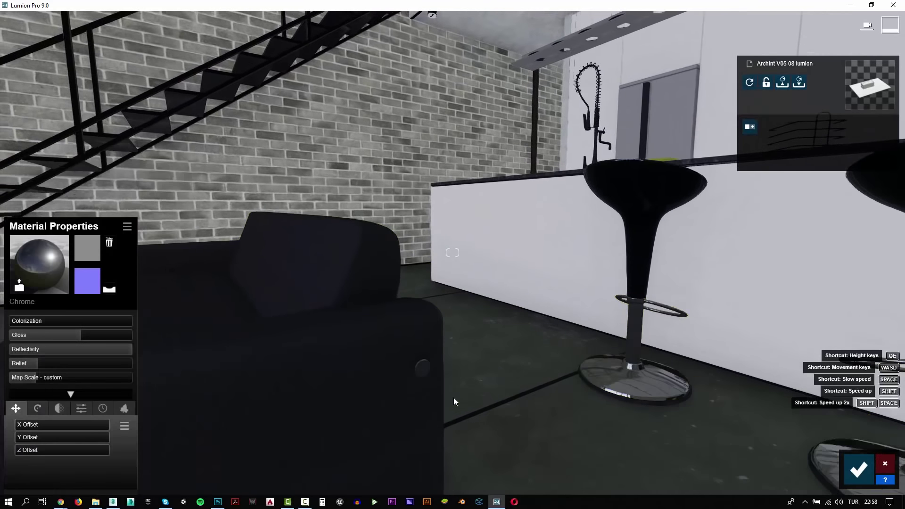
key("s")
key("w")
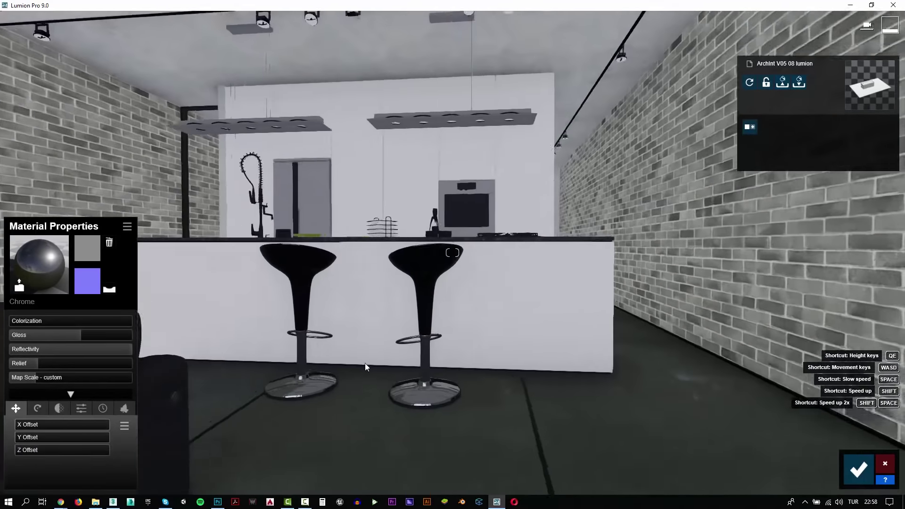
key("s")
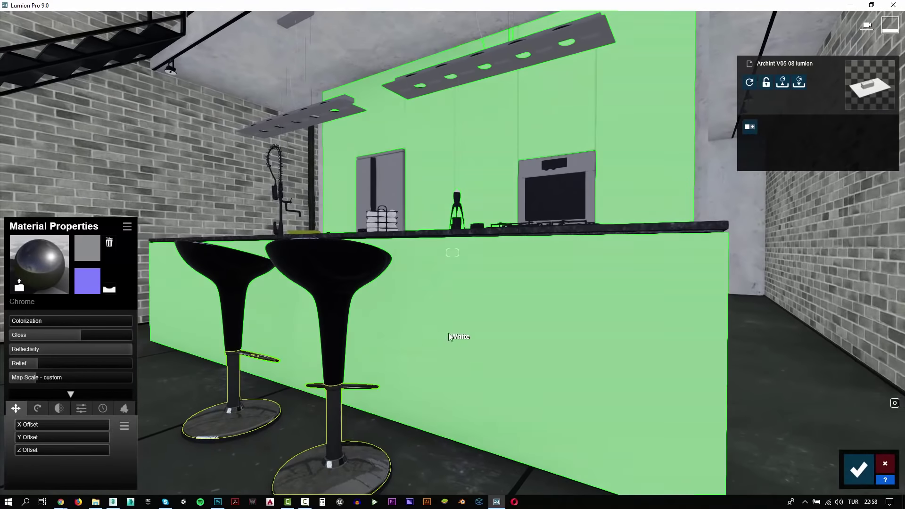
left_click(39, 264)
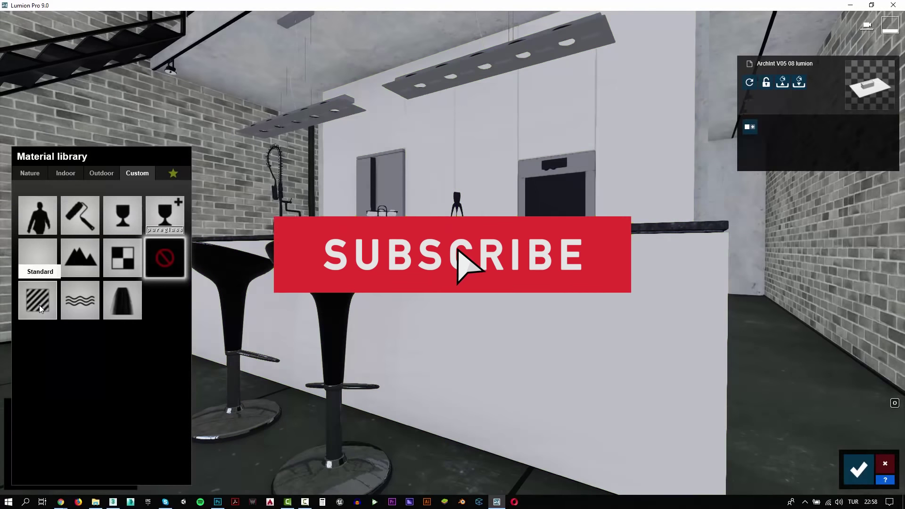
left_click(36, 191)
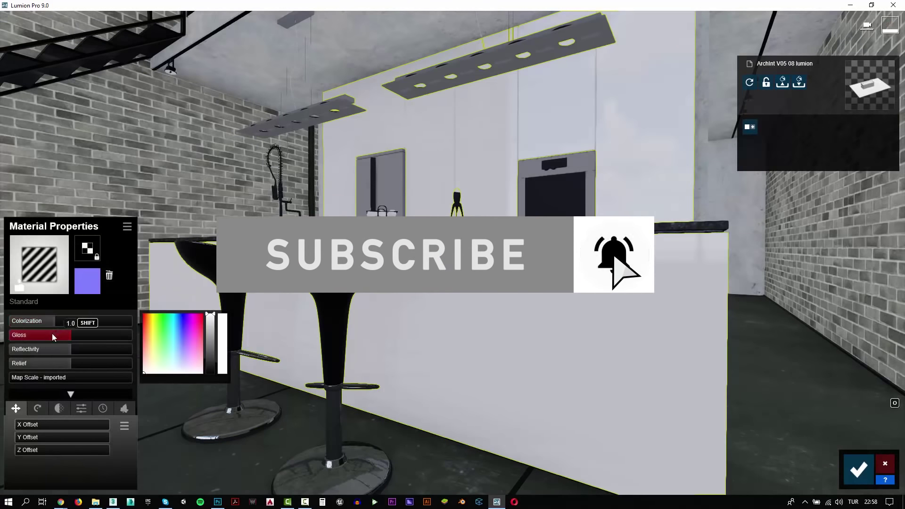
mouse_move(80, 349)
left_mouse_down()
mouse_move(103, 350)
mouse_move(58, 339)
mouse_move(68, 339)
left_mouse_up()
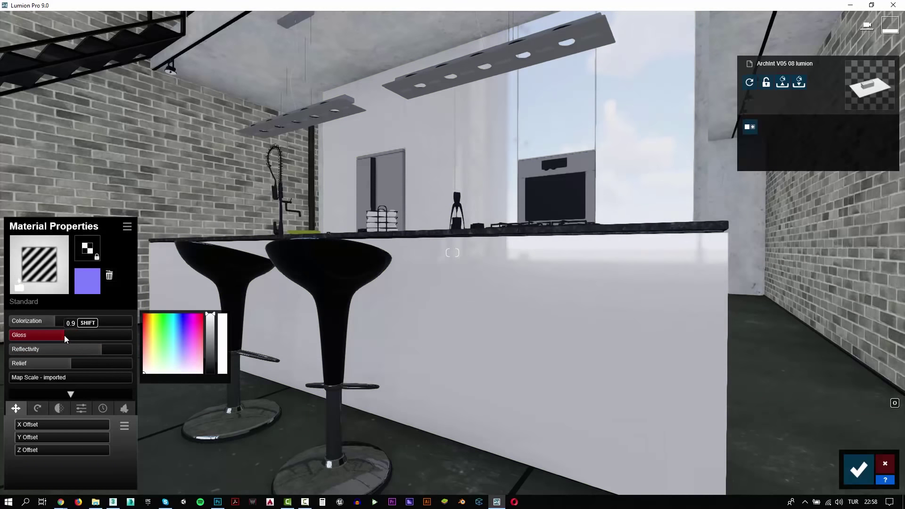
Give the sink a dark glossy metal from Indoor > Metal page 2.
key("w")
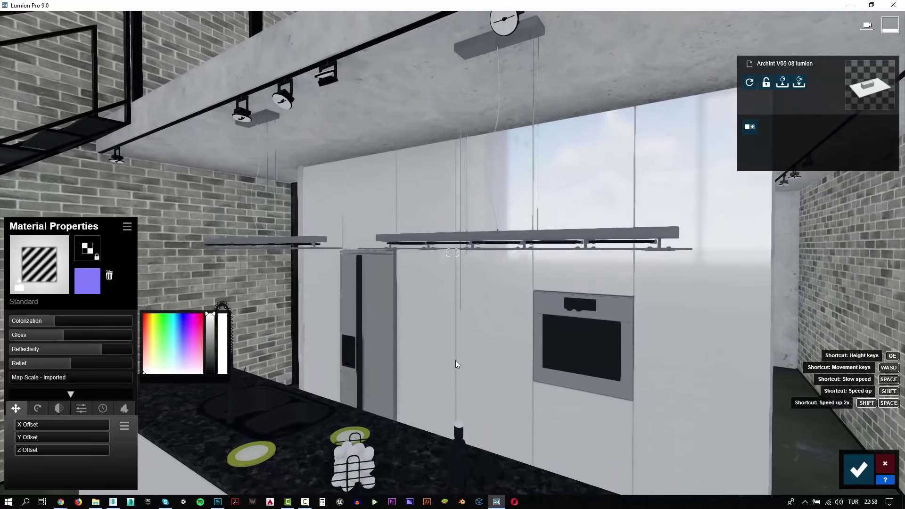
key("s")
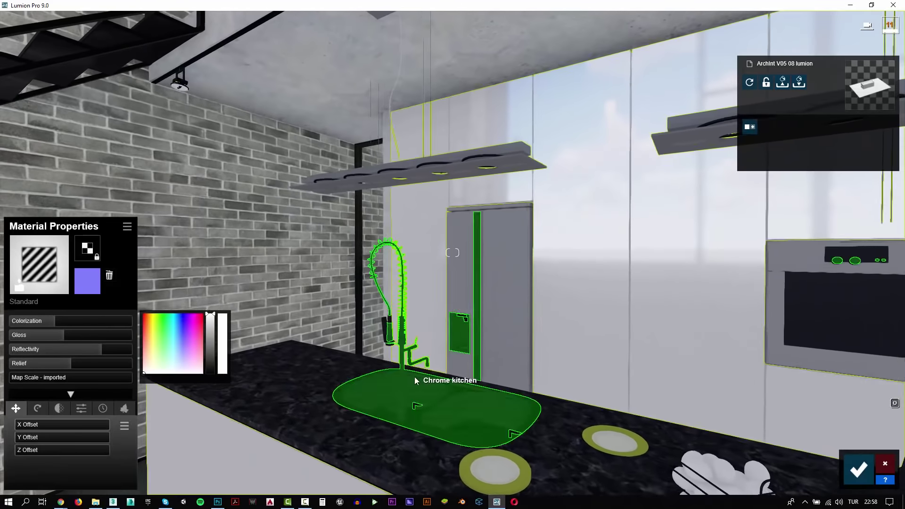
key("e")
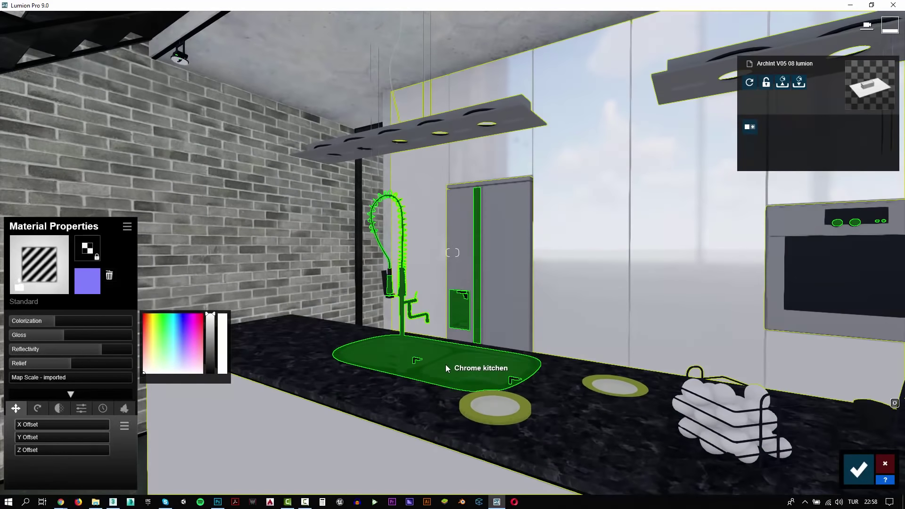
left_click(442, 375)
left_click(69, 174)
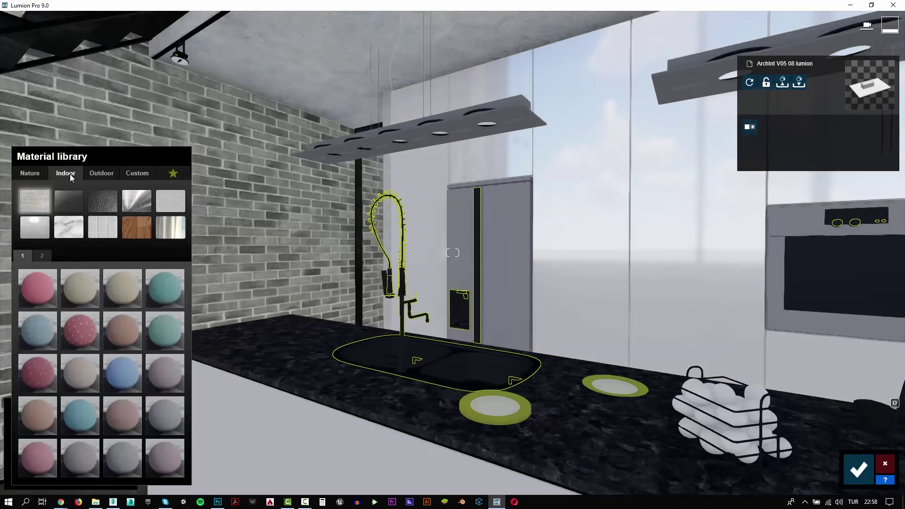
left_click(137, 203)
left_click(42, 256)
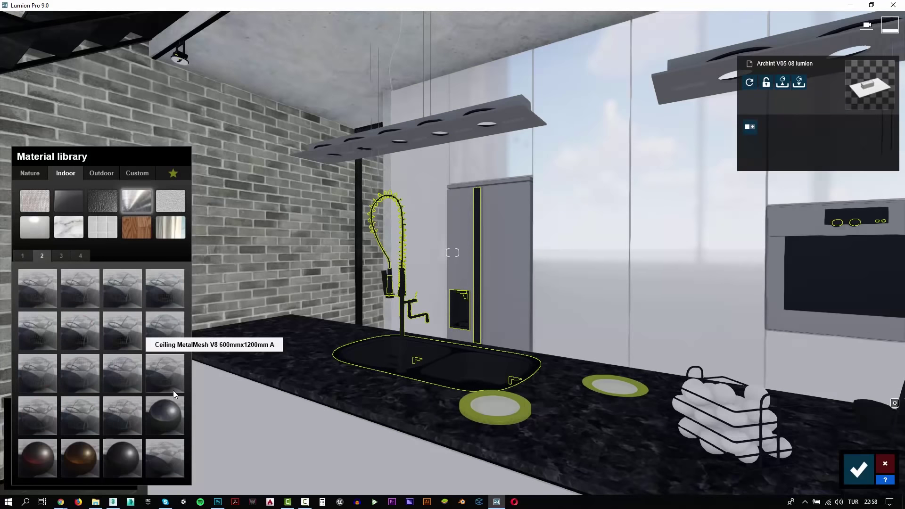
left_click(176, 417)
Give the faucet's black grip a Standard material with about half the gloss, and select the eggs.
scroll(397, 397, "up", 5)
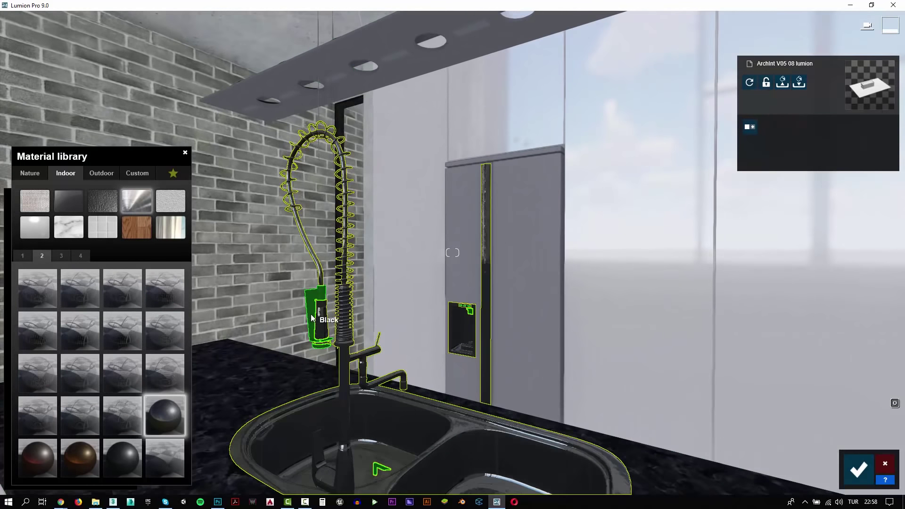
left_click(311, 314)
left_click(44, 298)
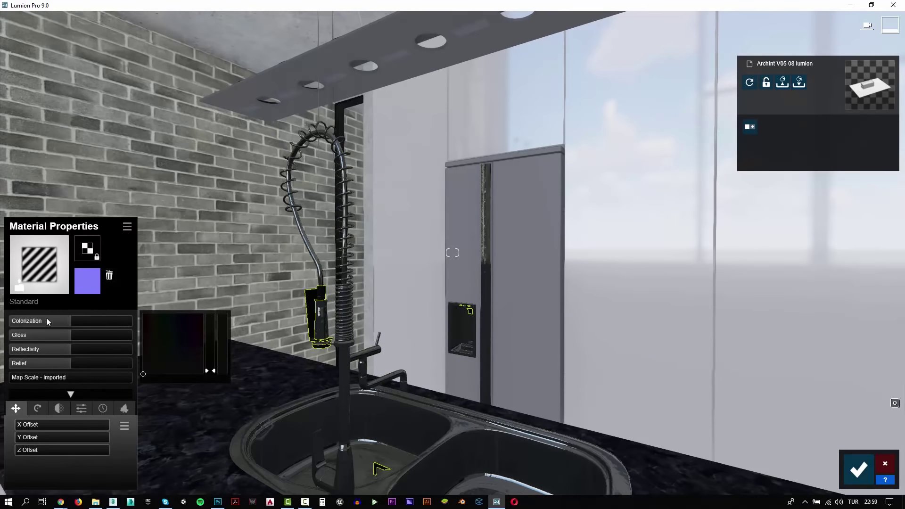
left_click_drag(46, 335, 36, 334)
scroll(511, 337, "down", 5)
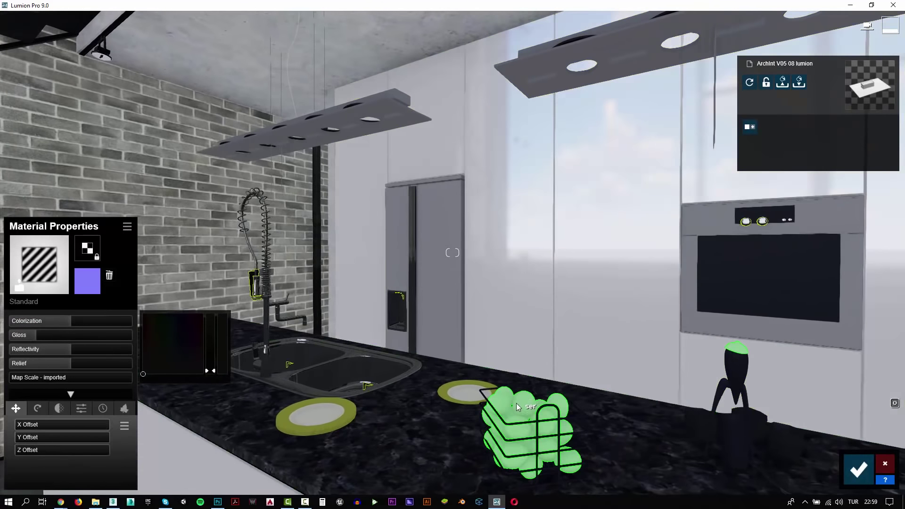
left_click(516, 403)
Apply a Standard material to the eggs and tint it yellow with Colorization, skipping the texture file.
left_click(38, 305)
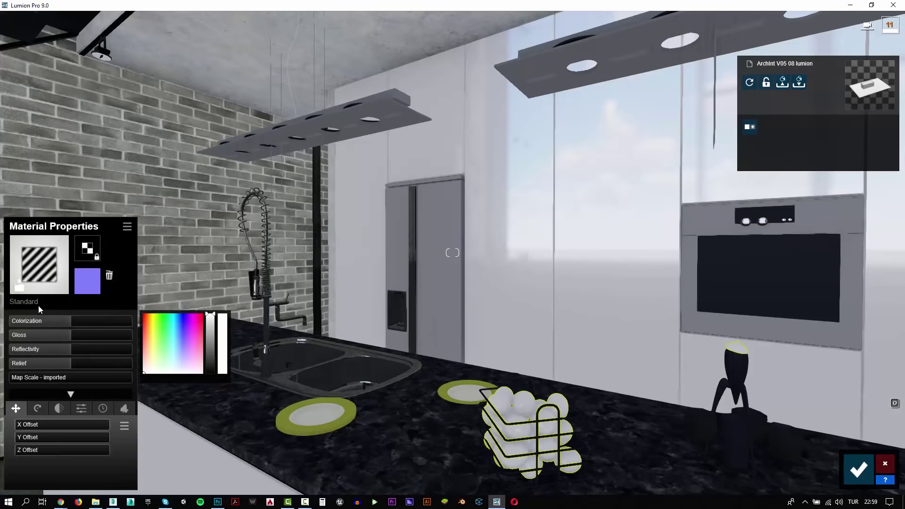
left_click(81, 248)
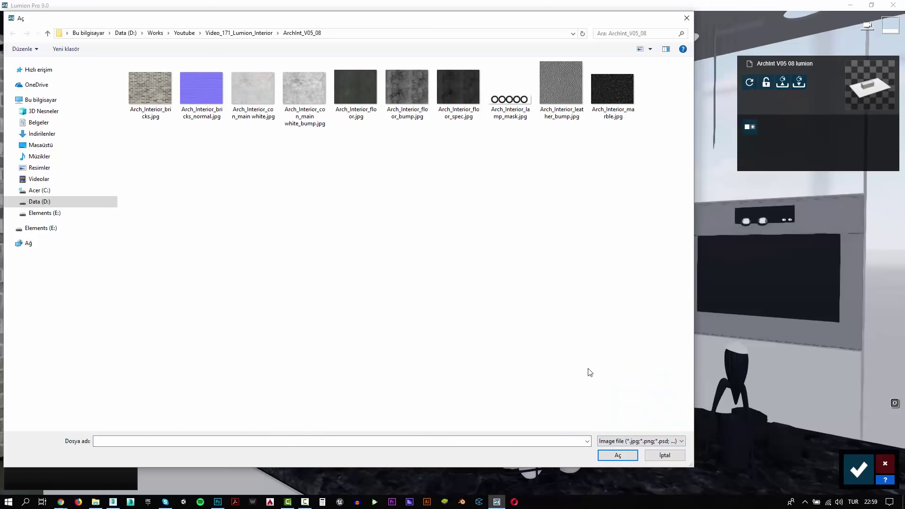
left_click(666, 457)
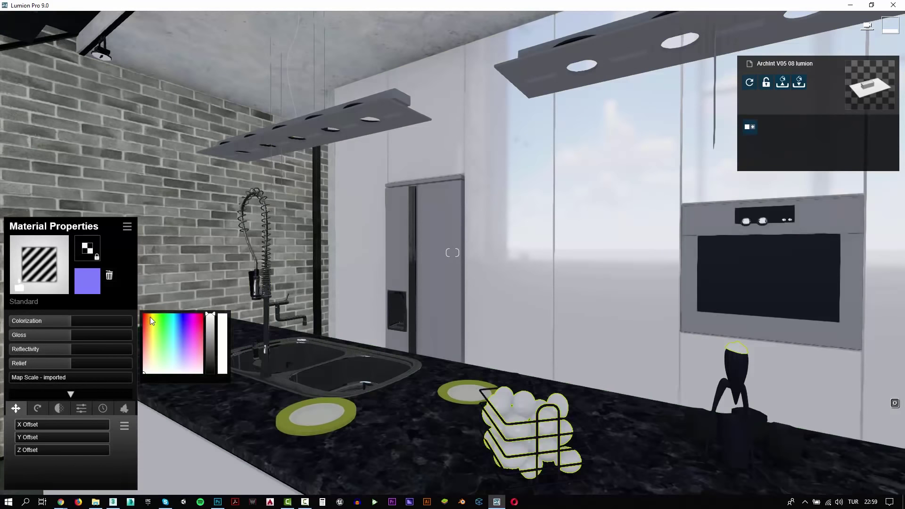
left_click(150, 316)
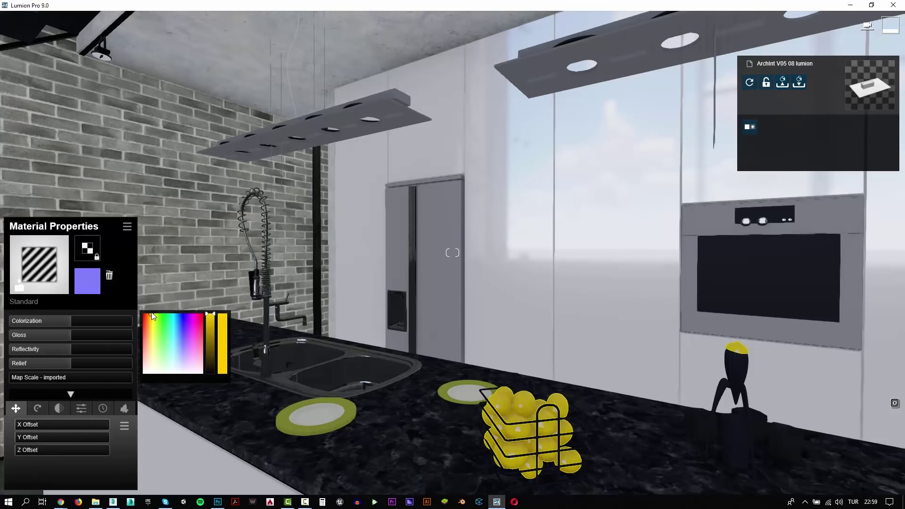
scroll(403, 398, "up", 5)
scroll(364, 296, "up", 5)
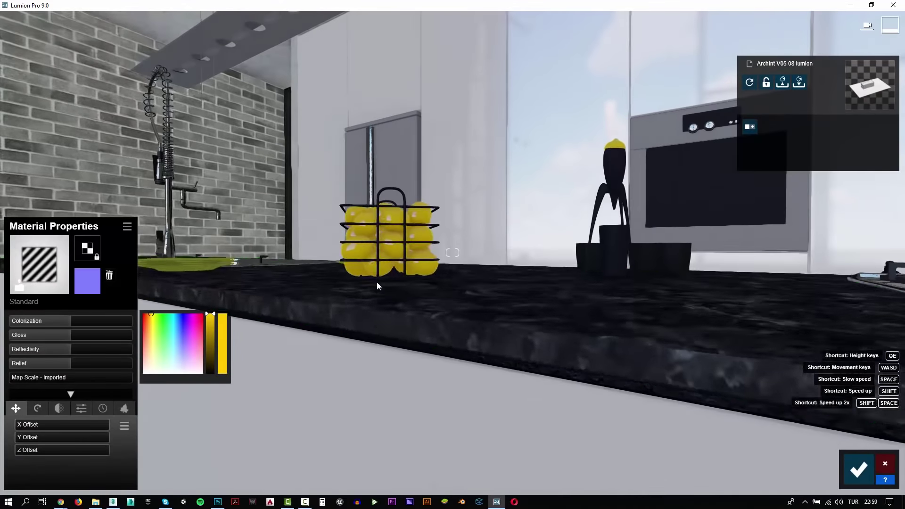
scroll(386, 326, "down", 5)
Slightly lower the gloss of the eggs' Standard material.
left_click(433, 353)
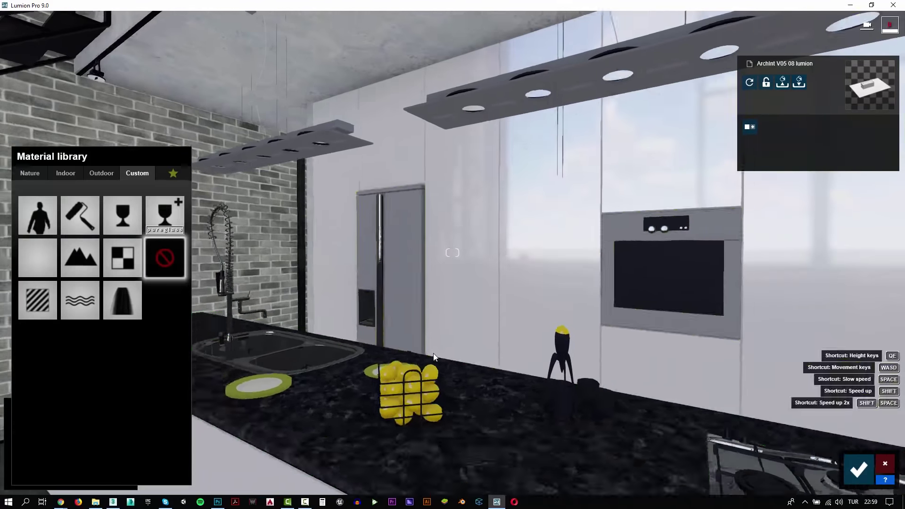
scroll(439, 349, "up", 5)
scroll(443, 343, "up", 3)
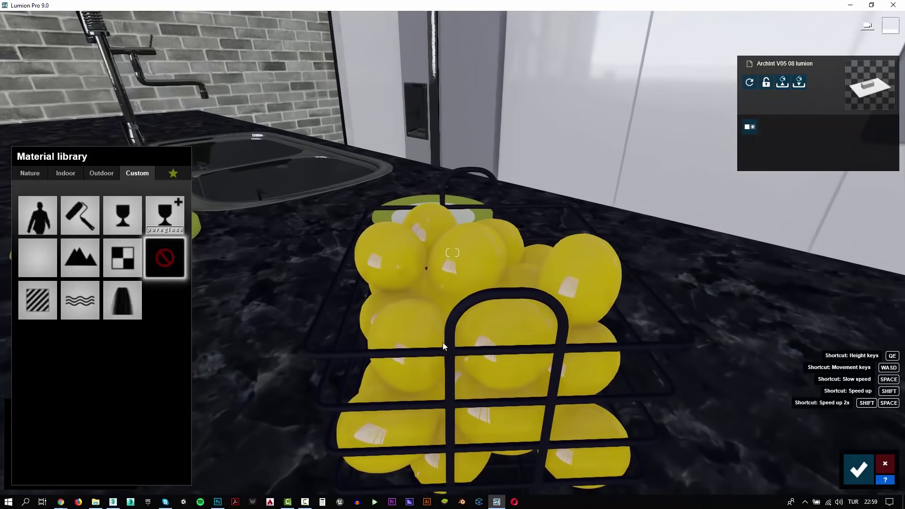
left_click(38, 300)
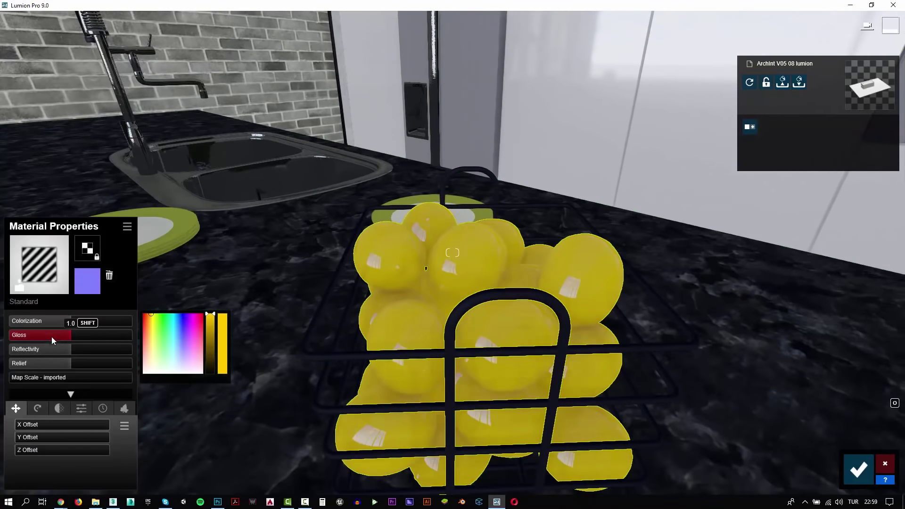
left_click_drag(52, 336, 54, 335)
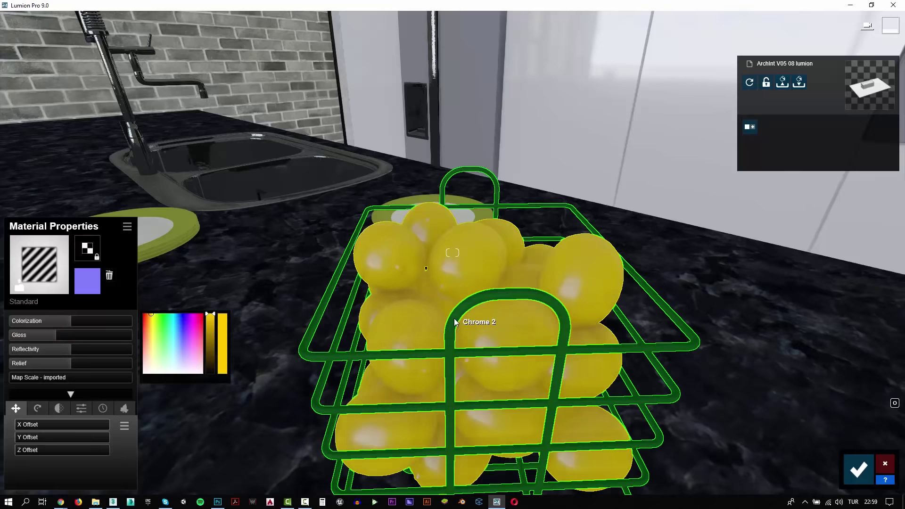
Give the wire basket a Standard material instead of a page 2 metal.
left_click(454, 319)
left_click(145, 208)
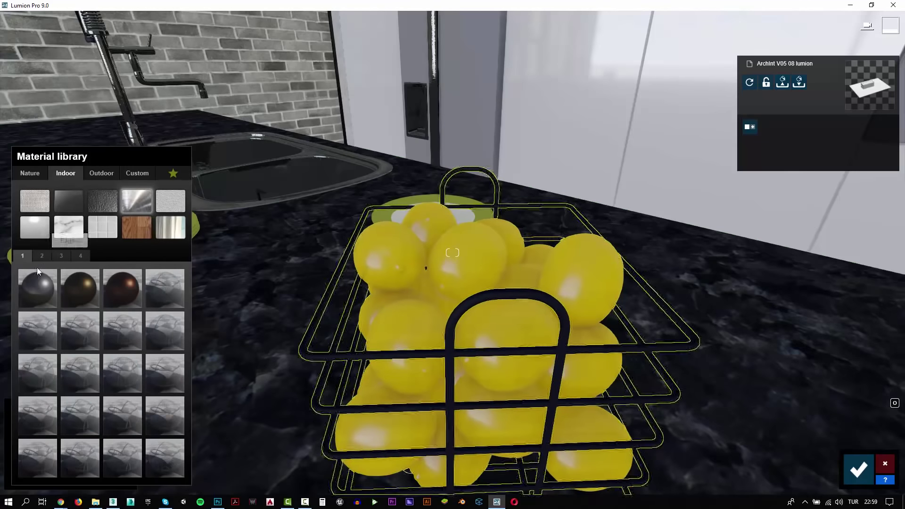
left_click(42, 255)
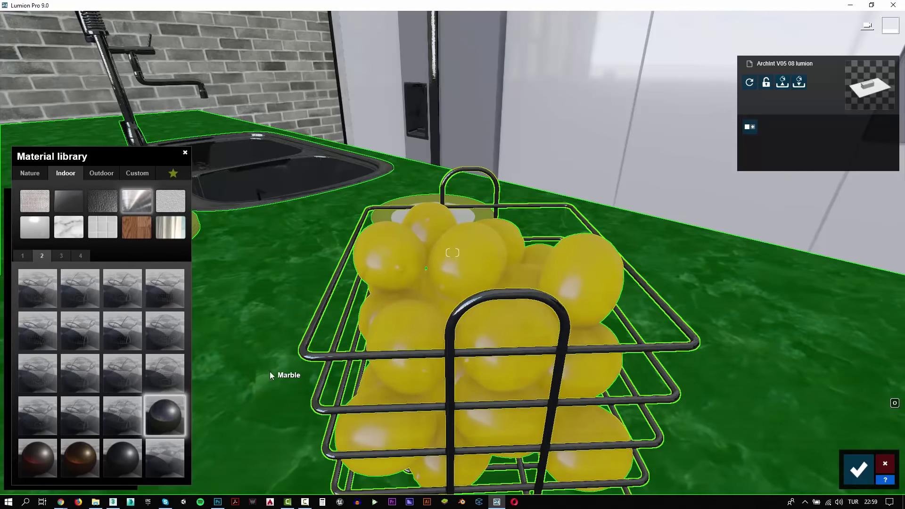
scroll(309, 328, "down", 5)
left_click(137, 173)
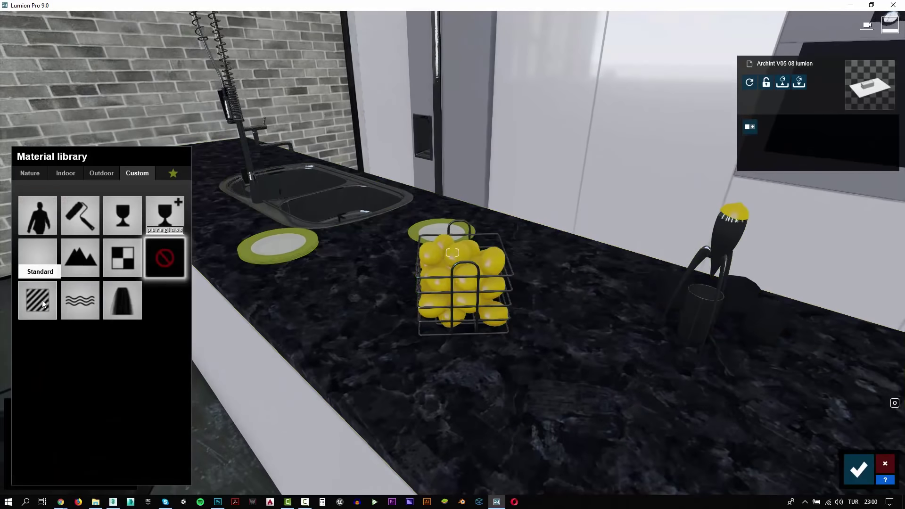
left_click(41, 300)
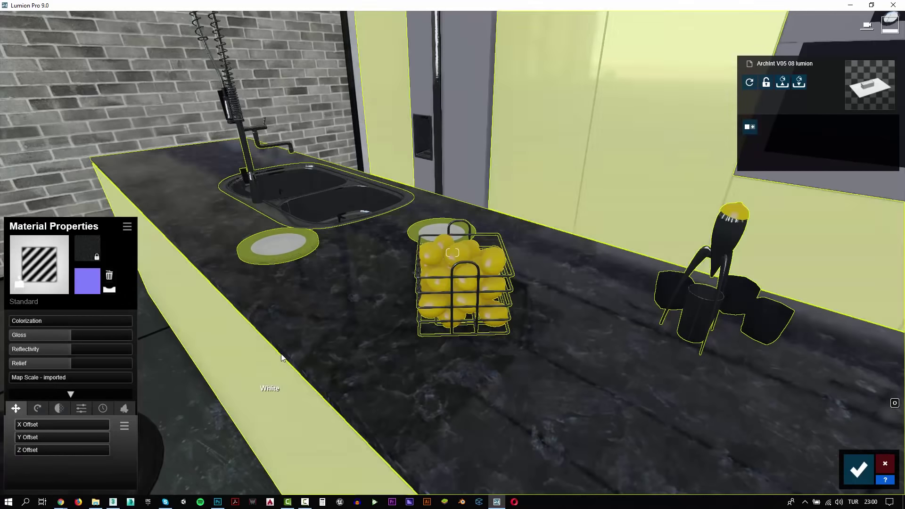
scroll(243, 373, "down", 5)
Apply a dark reflective material to the stove.
key("d")
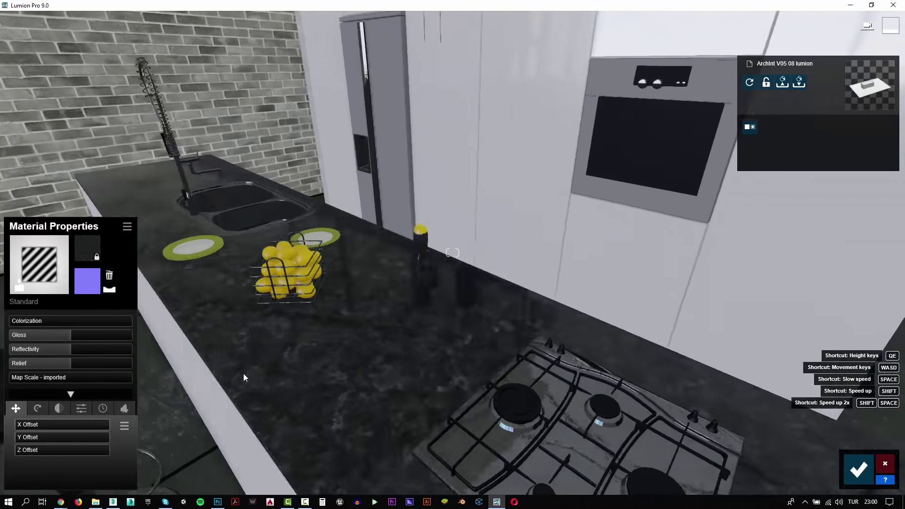
key("w")
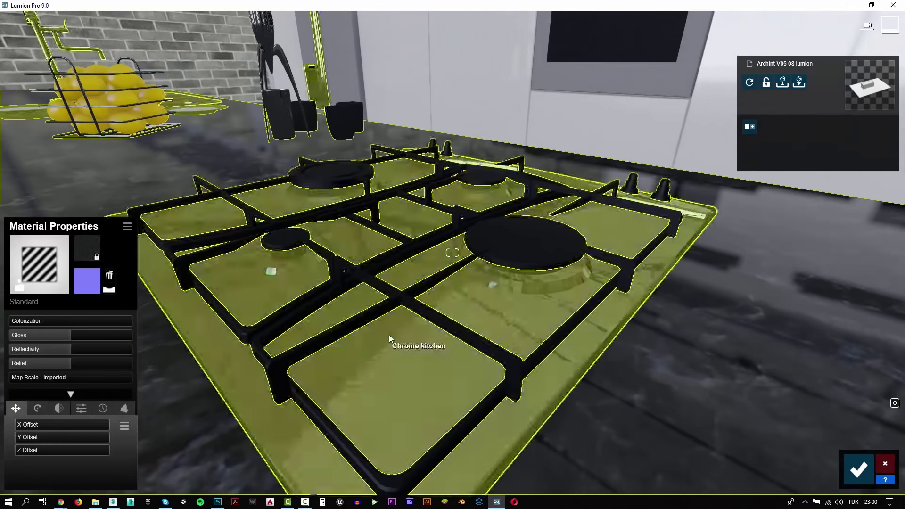
left_click(390, 337)
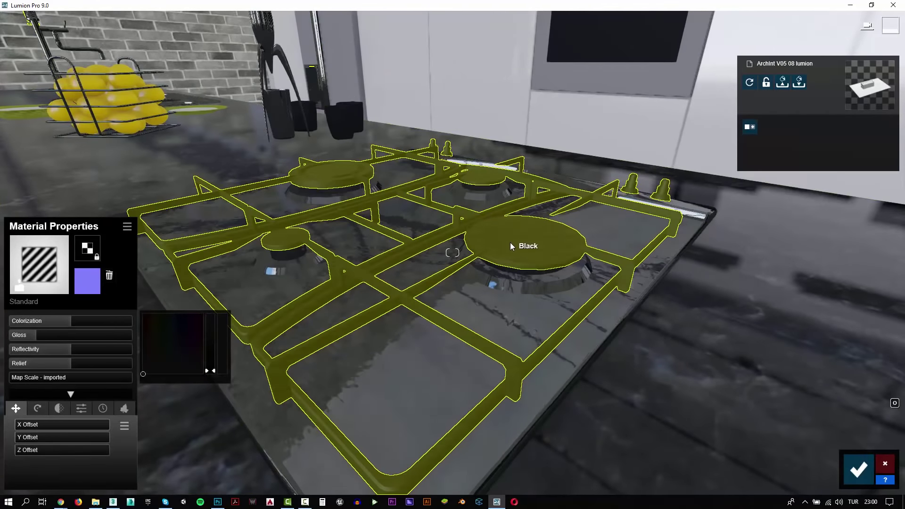
key("s")
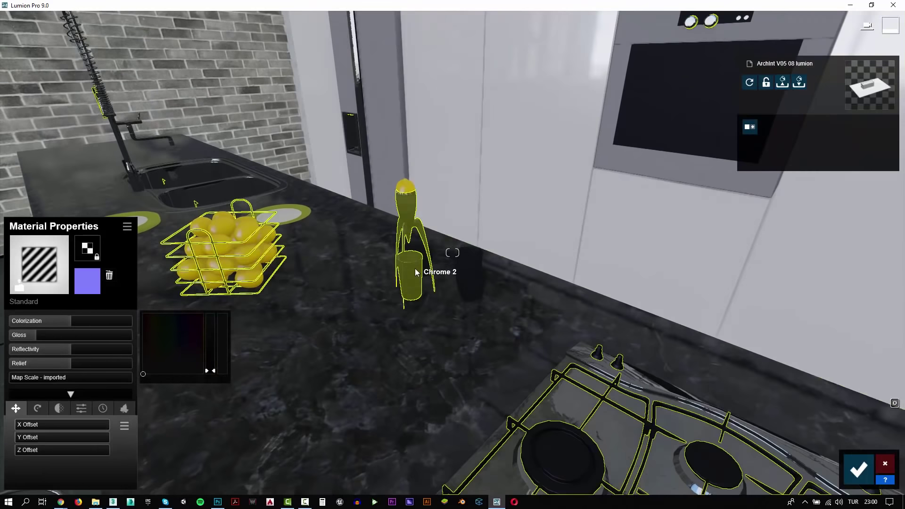
Turn the jug beside the juicer into plain Glass.
left_click(414, 268)
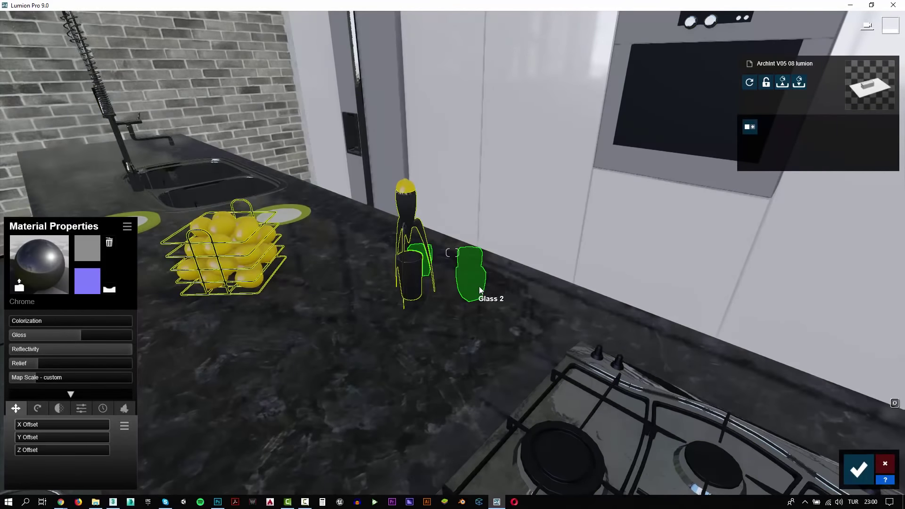
left_click(477, 274)
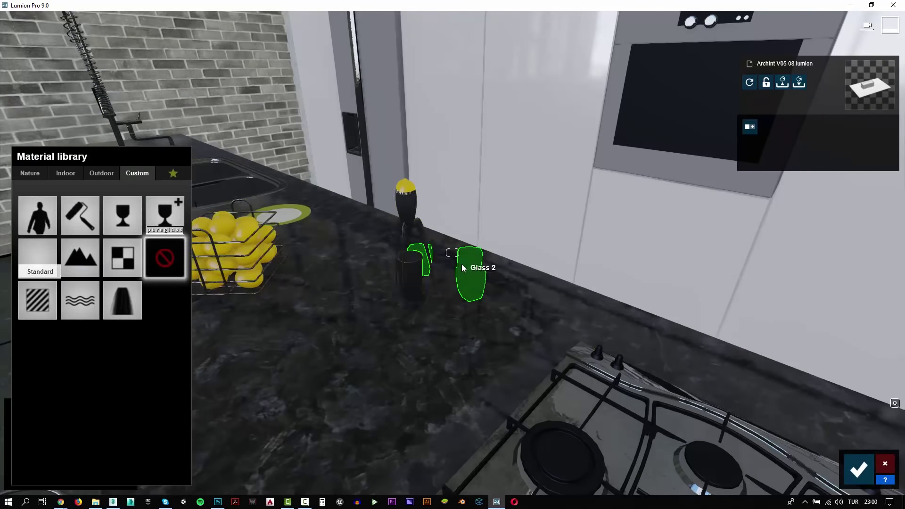
left_click(119, 222)
key("s")
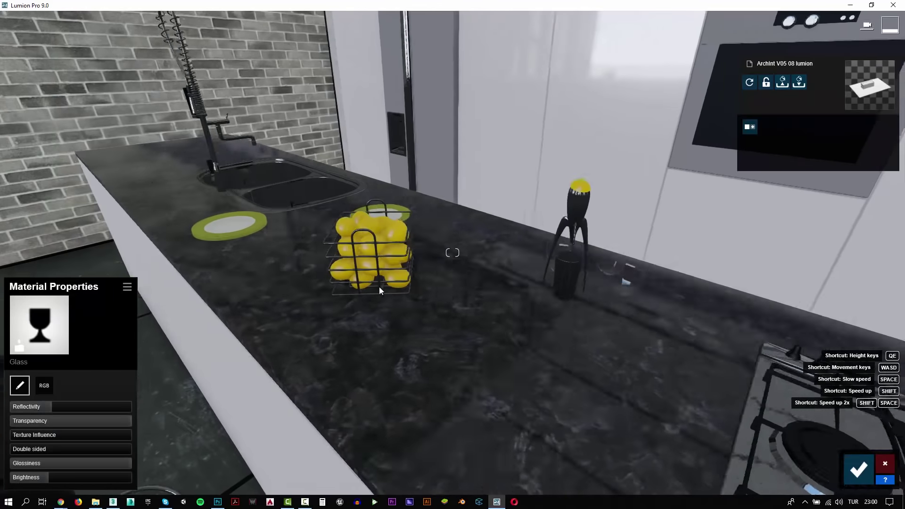
key("w")
Give the plates a Standard material and select the oven.
left_click(407, 228)
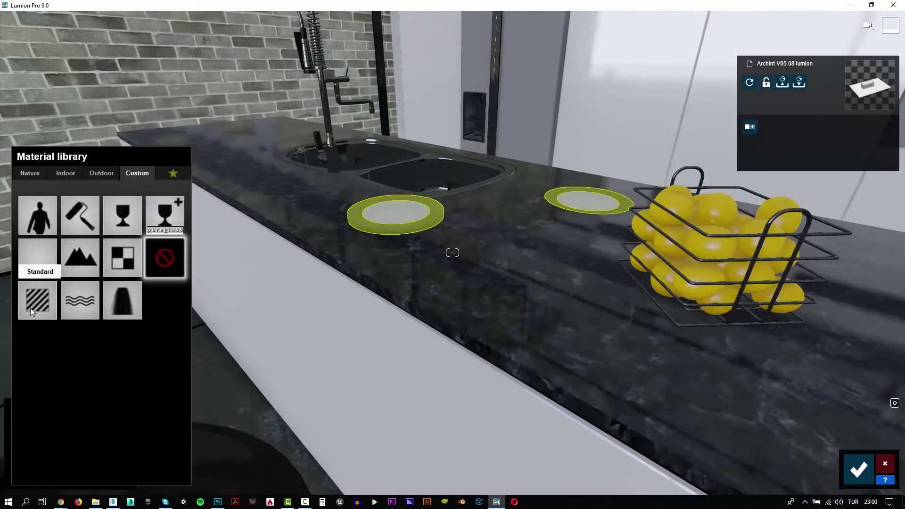
left_click(33, 307)
left_click(398, 213)
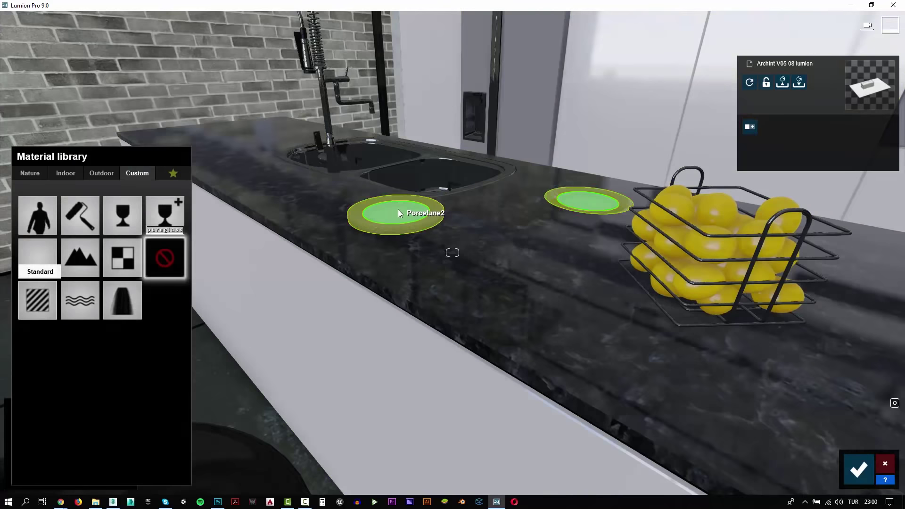
left_click(45, 308)
key("s")
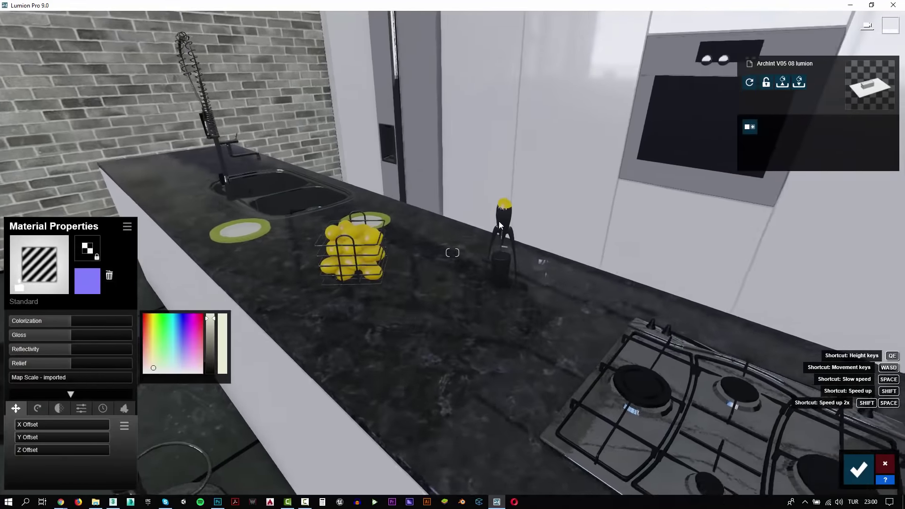
right_click_drag(501, 226, 478, 212)
left_click(440, 226)
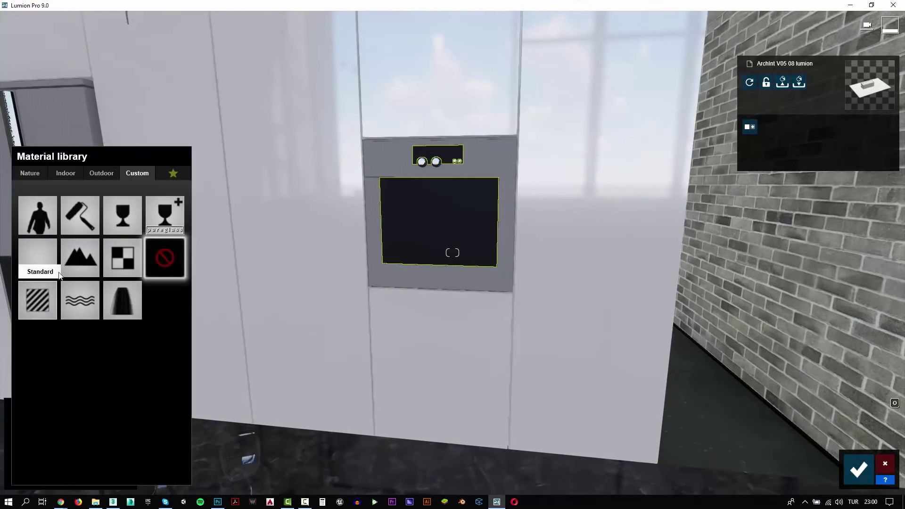
Give the oven window the dark Indoor Interior Volume Glass 004.
left_click(123, 216)
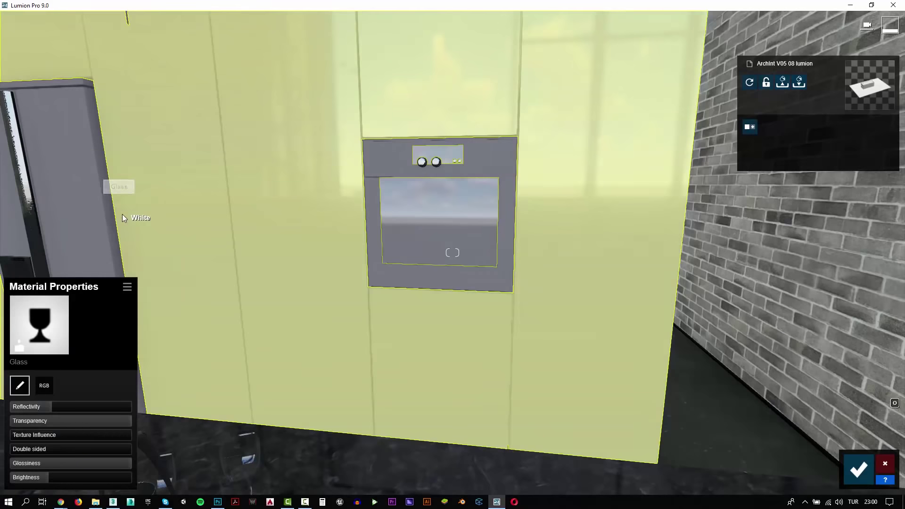
left_click(61, 319)
left_click(66, 173)
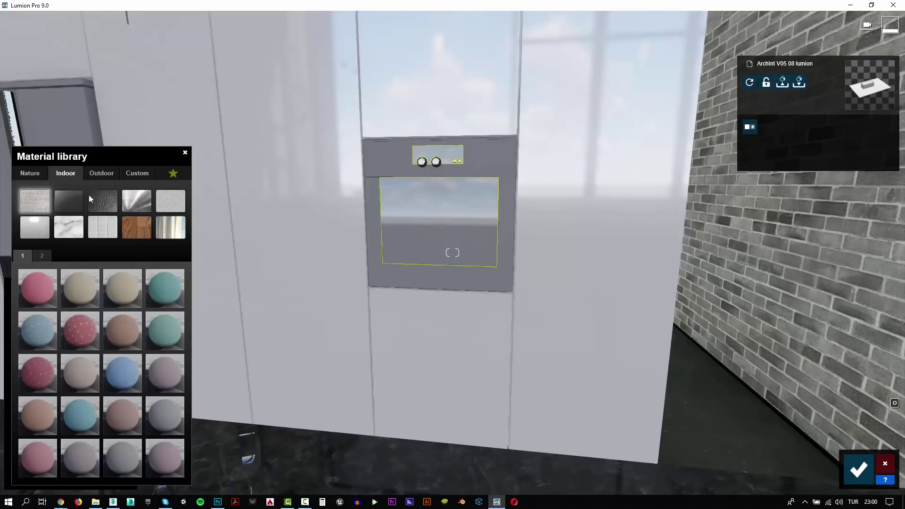
left_click(69, 202)
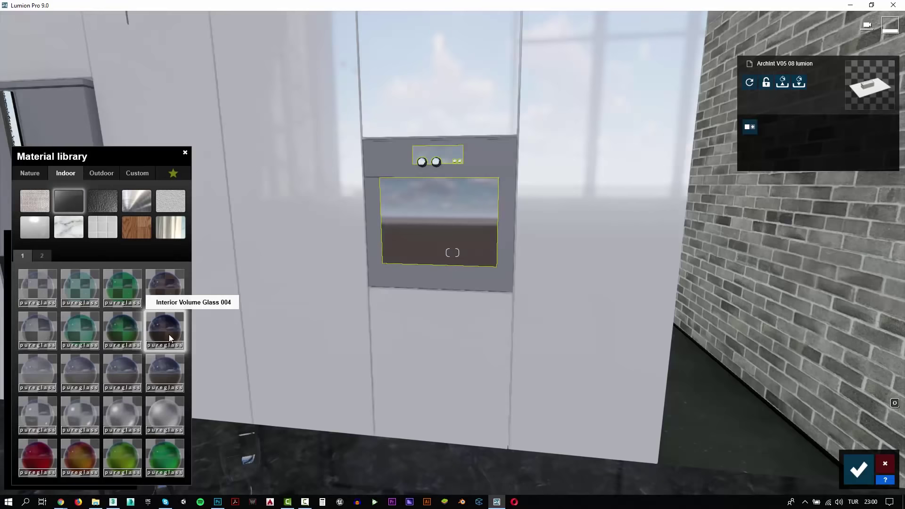
scroll(442, 275, "up", 5)
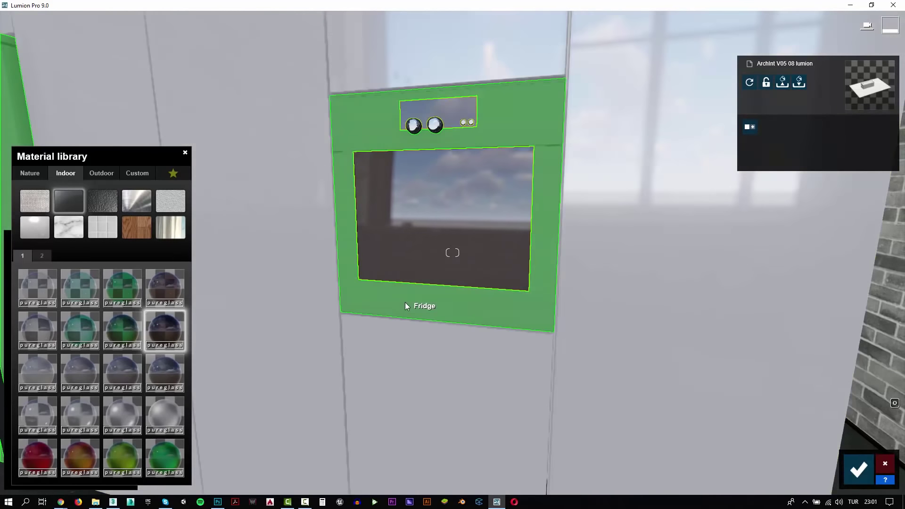
Apply Metal 005 1024 from Indoor > Metal page 3 to the oven body.
left_click(406, 302)
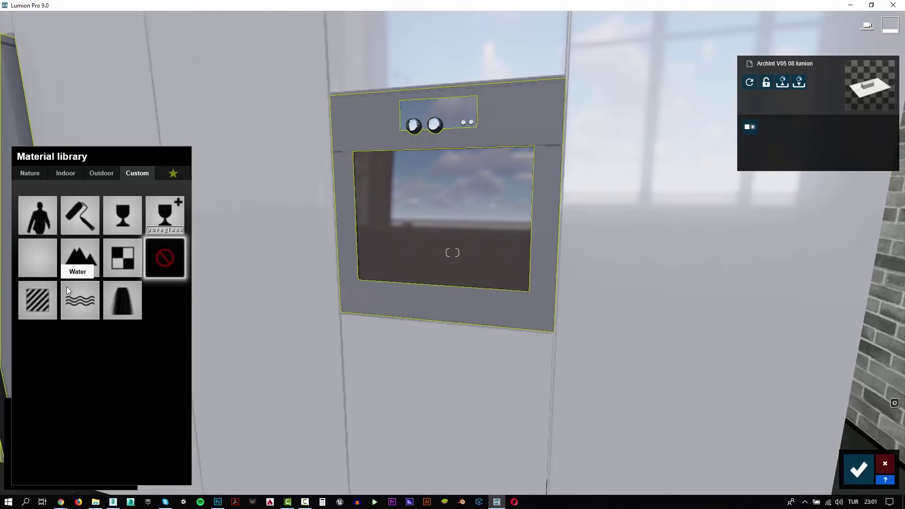
left_click(63, 173)
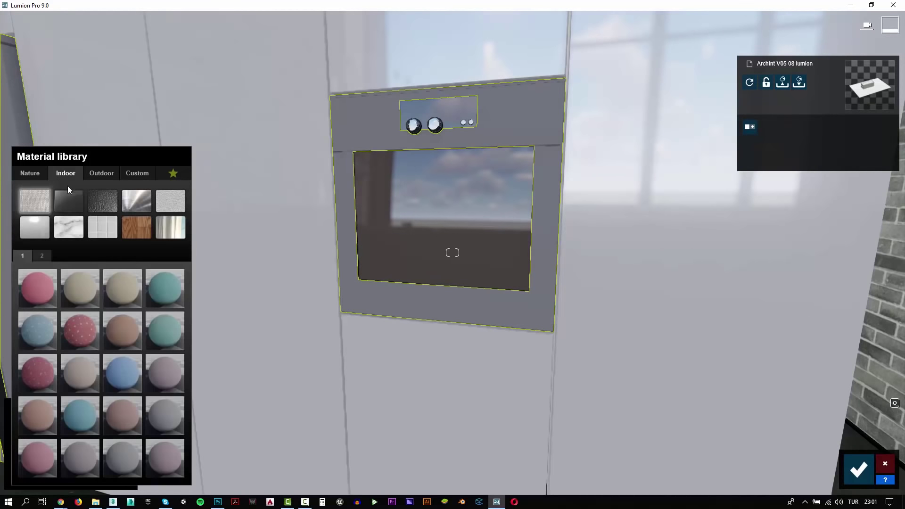
left_click(137, 201)
left_click(43, 255)
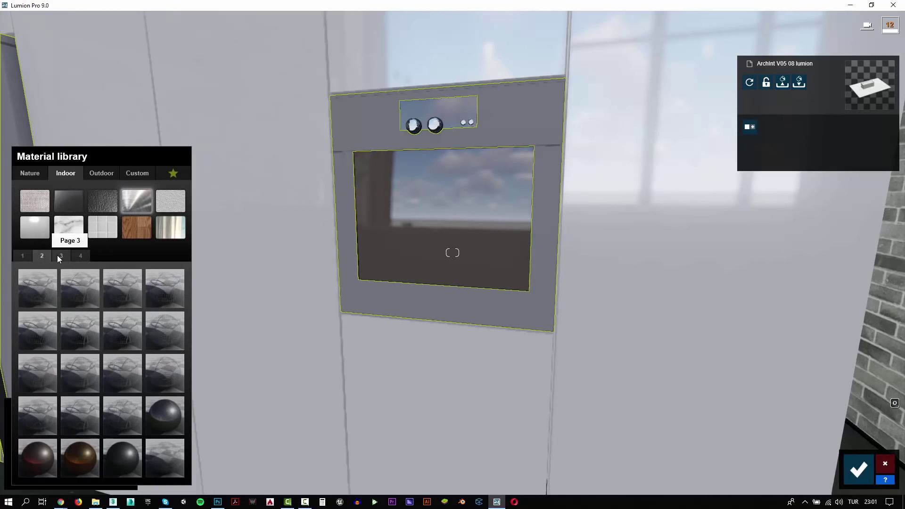
left_click(58, 256)
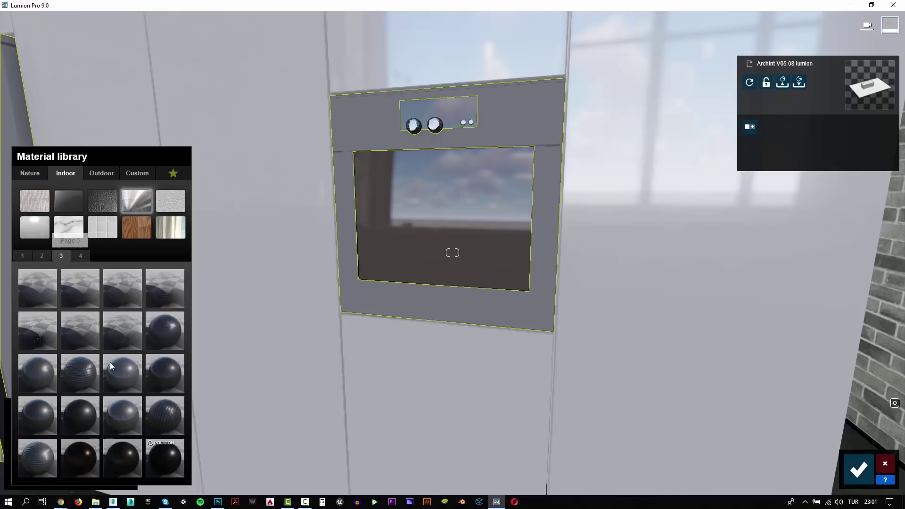
left_click(115, 418)
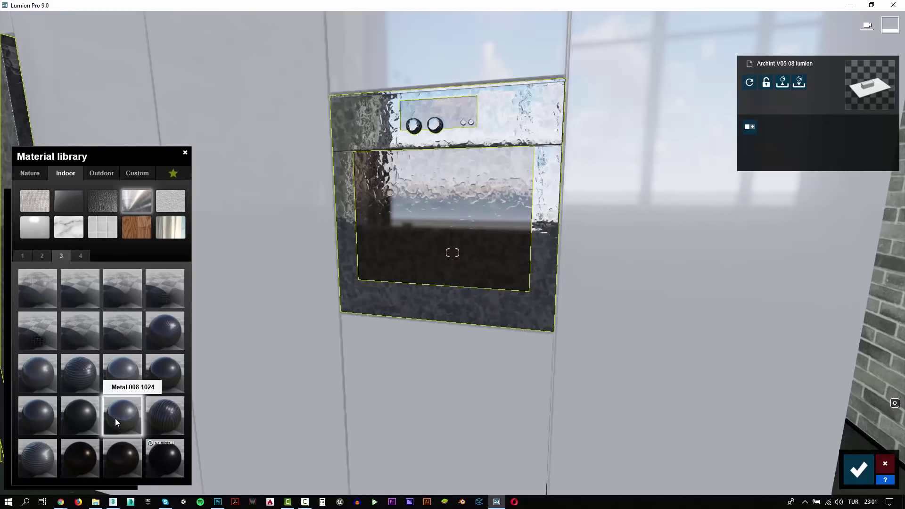
left_click(127, 375)
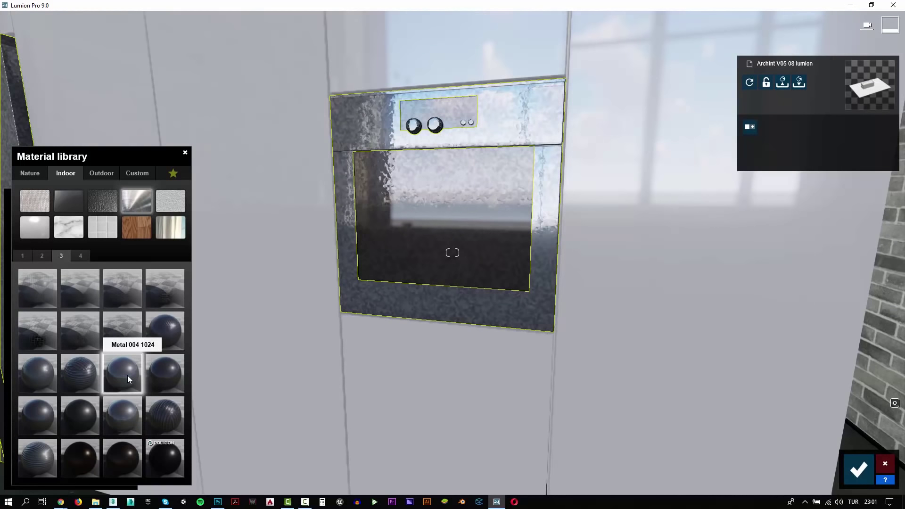
left_click(168, 370)
left_click(168, 369)
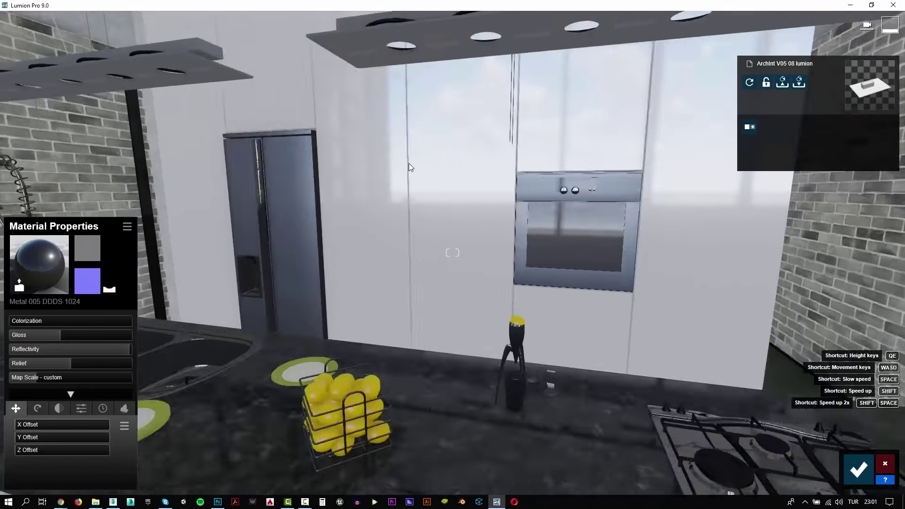
Apply teal glass from Indoor > Glass to the hanging lamp's panel.
scroll(408, 164, "up", 5)
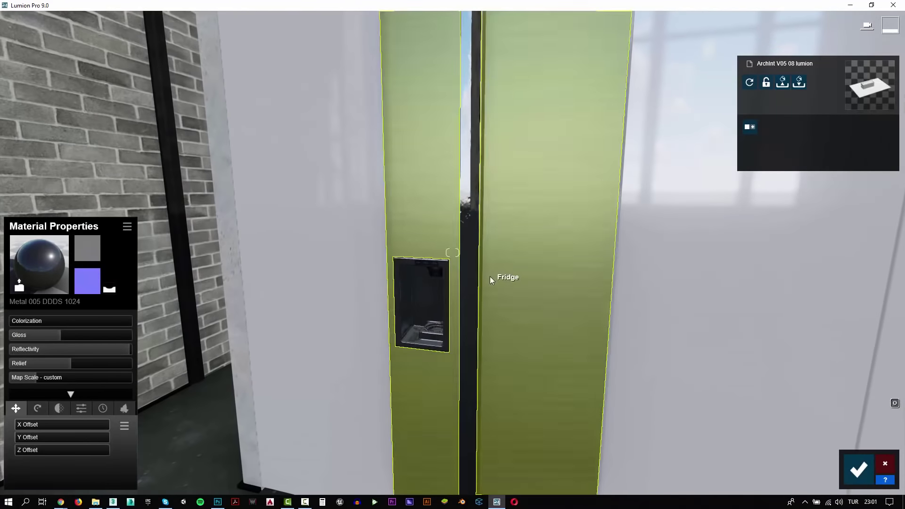
scroll(490, 276, "down", 5)
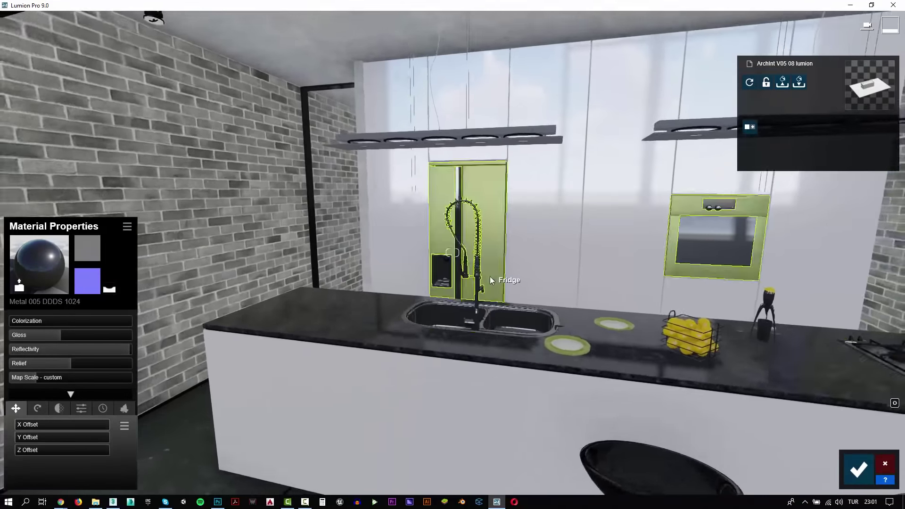
right_click_drag(490, 276, 479, 182)
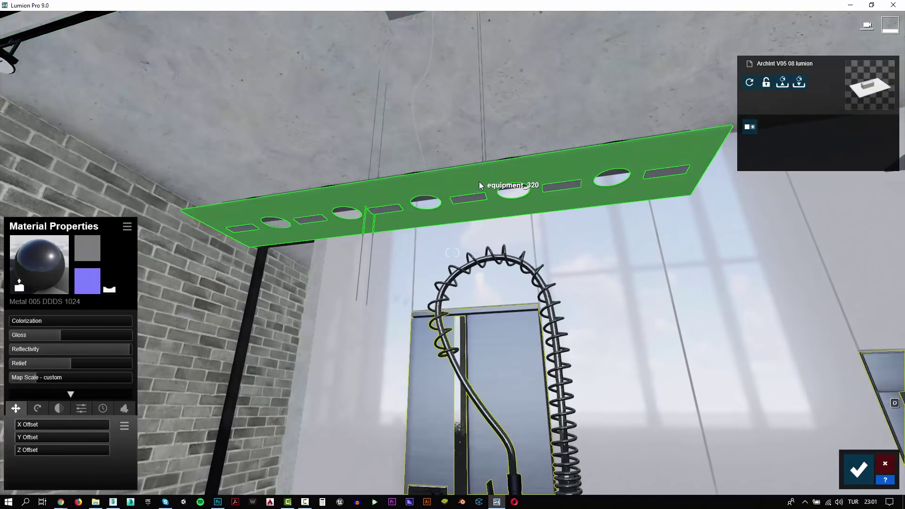
left_click(479, 182)
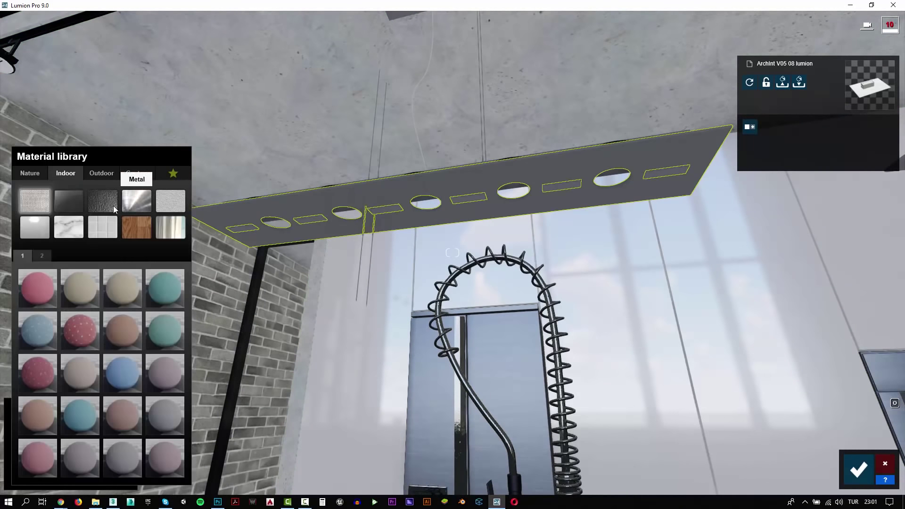
left_click(61, 199)
left_click(120, 280)
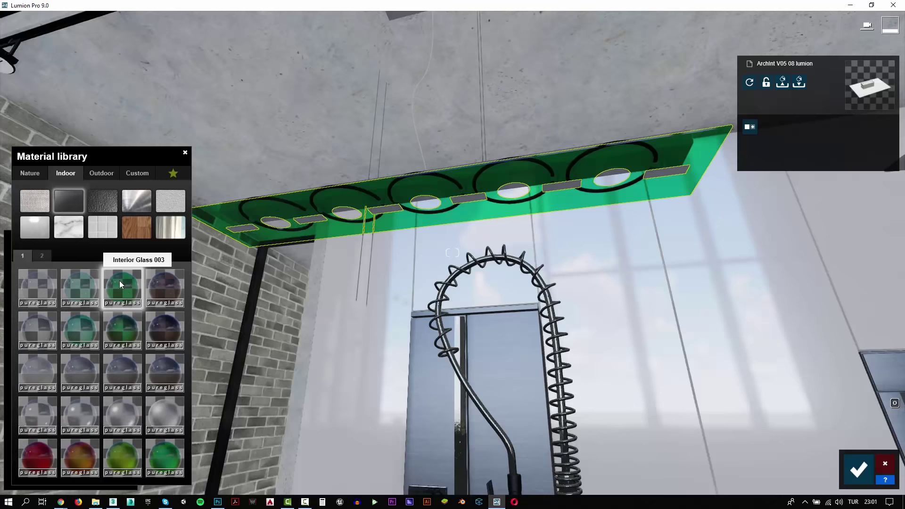
left_click(81, 285)
Apply shiny aluminium from Indoor > Metal to the lamp frame.
scroll(449, 213, "down", 5)
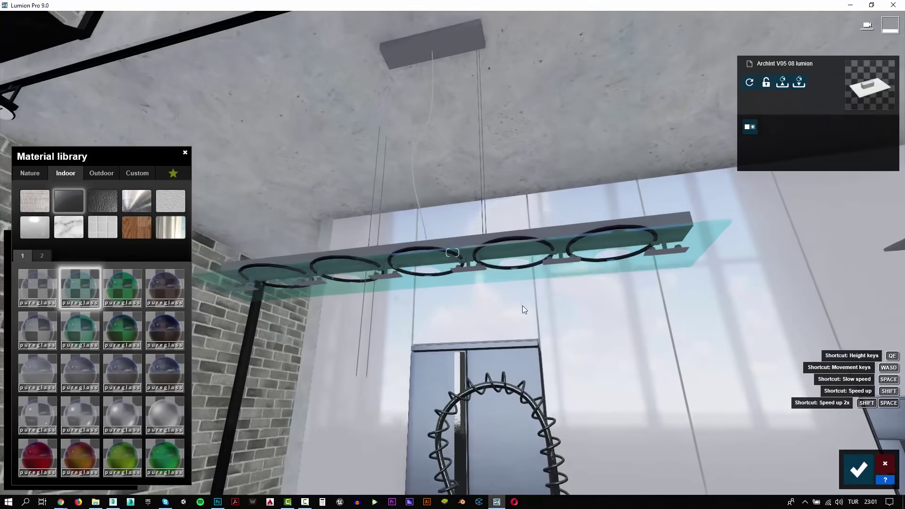
right_click_drag(522, 306, 420, 321)
left_click(416, 320)
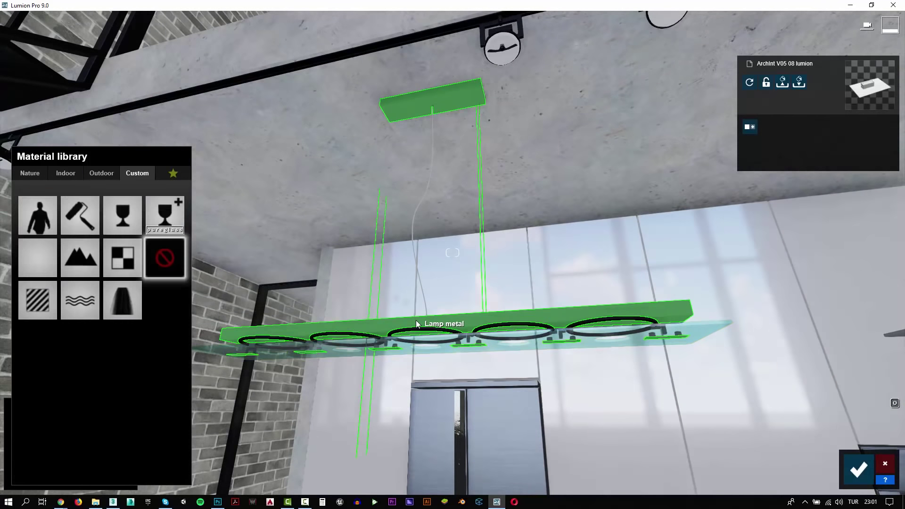
left_click(68, 174)
left_click(137, 198)
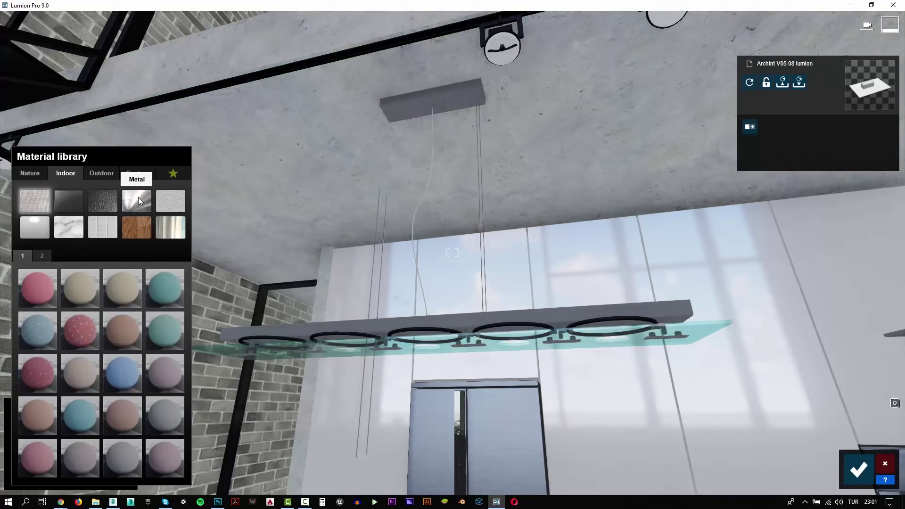
left_click(44, 298)
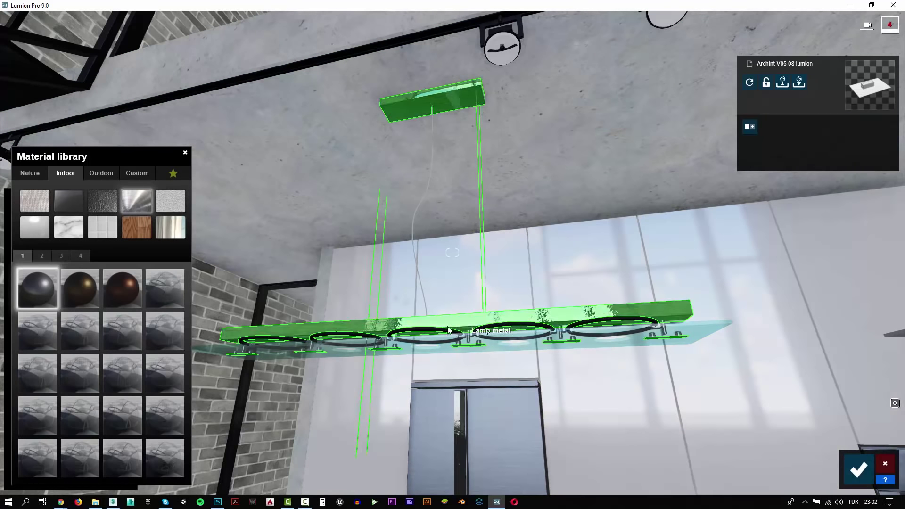
Give the lamp rings a Standard material with full-brightness white emissive glow.
left_click(434, 328)
left_click(45, 295)
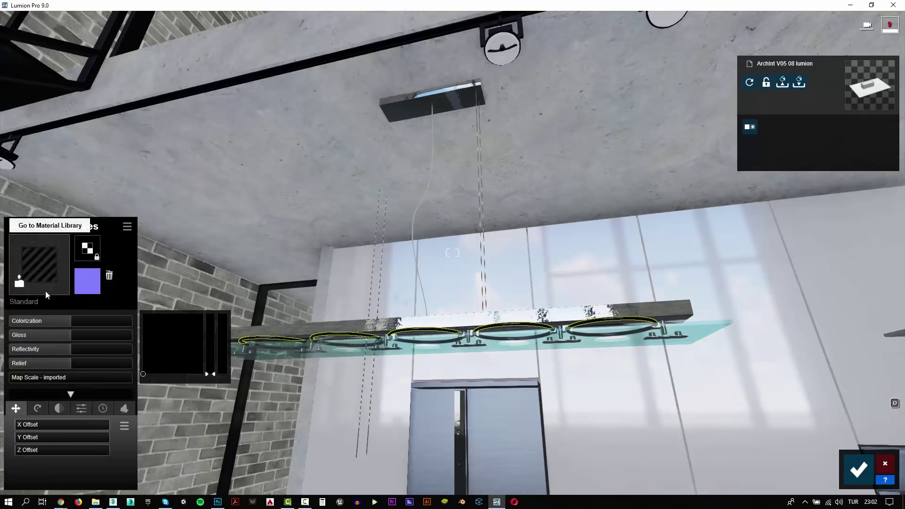
left_click(82, 410)
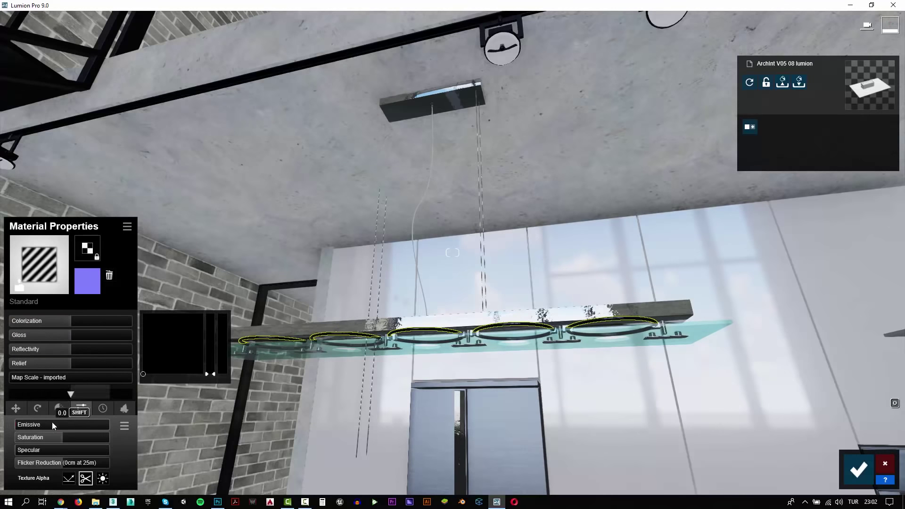
left_click_drag(208, 329, 210, 314)
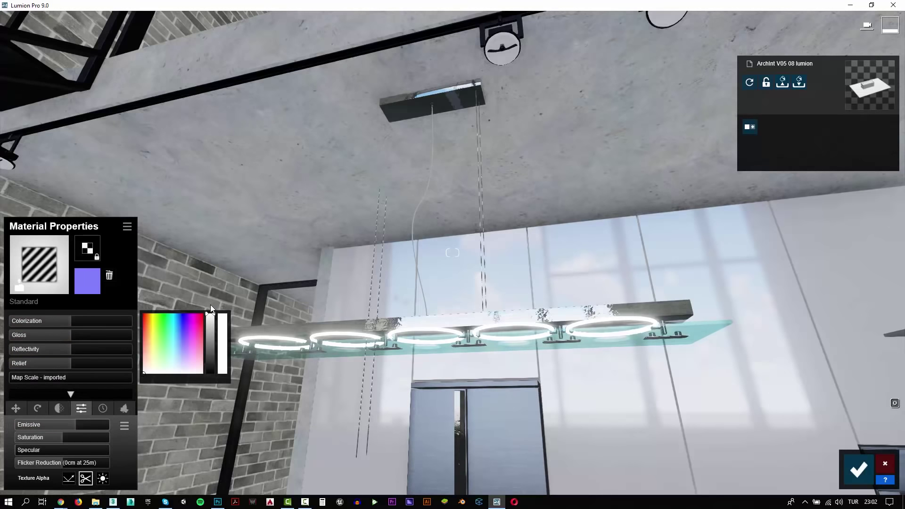
right_click_drag(210, 313, 298, 304)
Paste the copied Interior Glass 002 material onto the pendant lamp plates.
key("s")
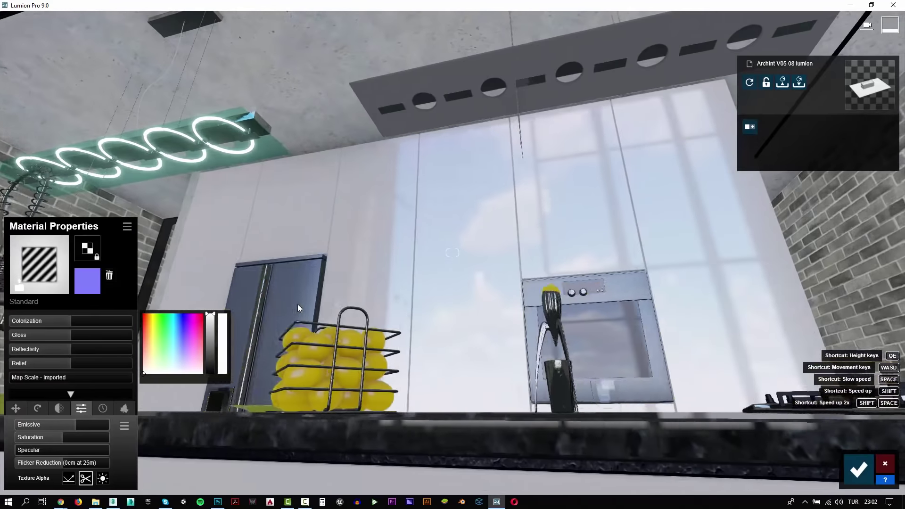
left_click(264, 149)
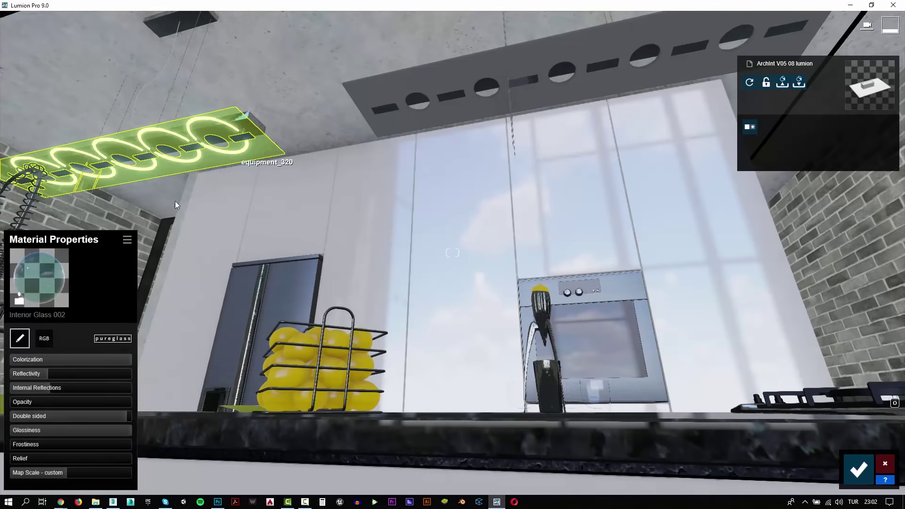
left_click(127, 241)
left_click(126, 278)
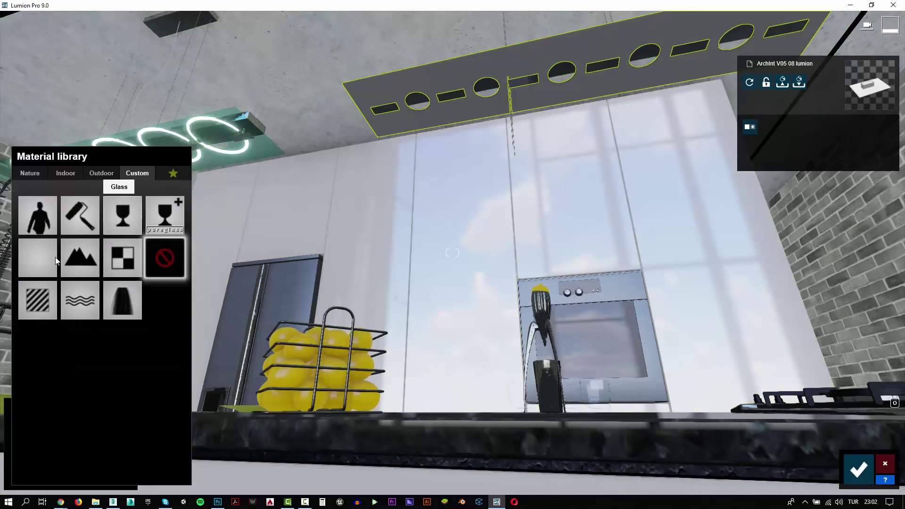
left_click(38, 295)
left_click(127, 226)
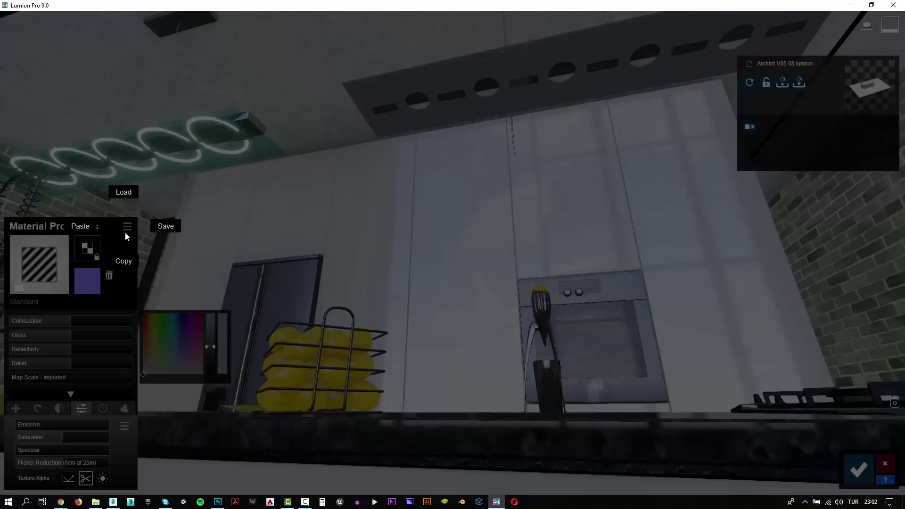
left_click(79, 230)
Give the ceiling track light lenses a Standard material with emissive raised to about 3.9.
key("q")
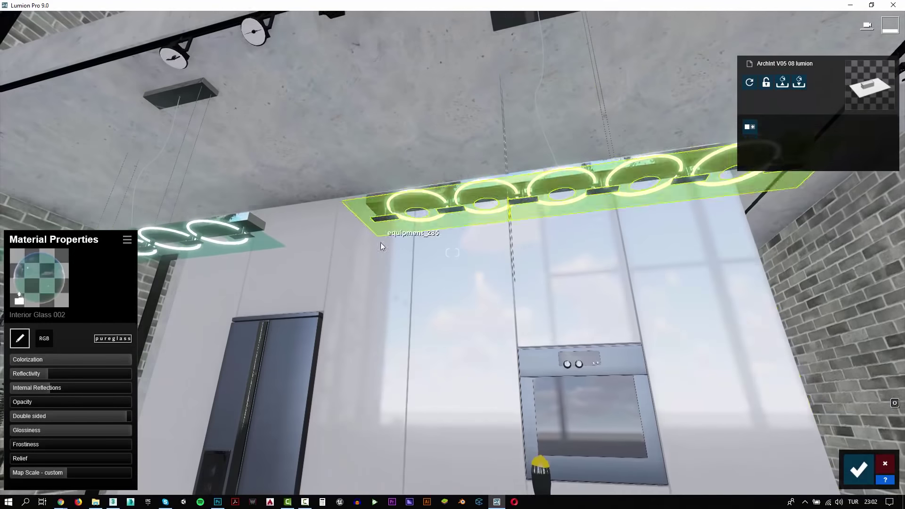
key("s")
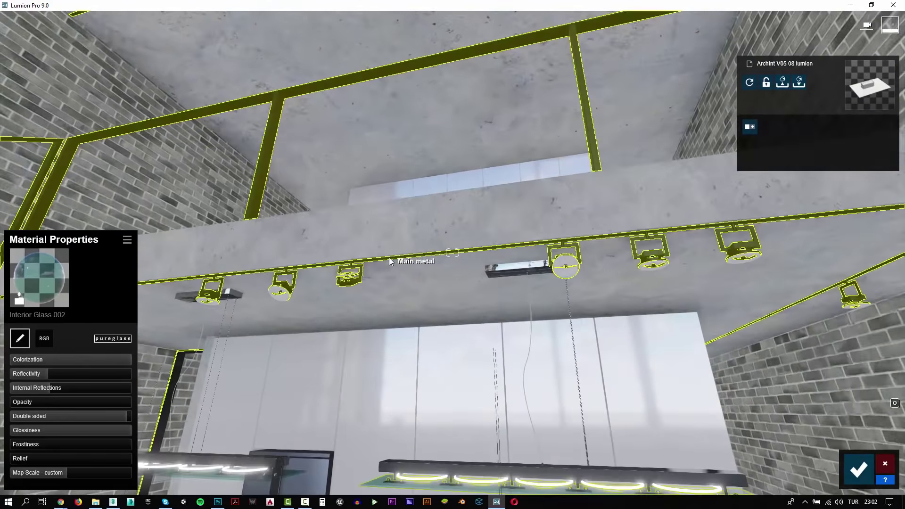
right_click_drag(389, 258, 389, 330)
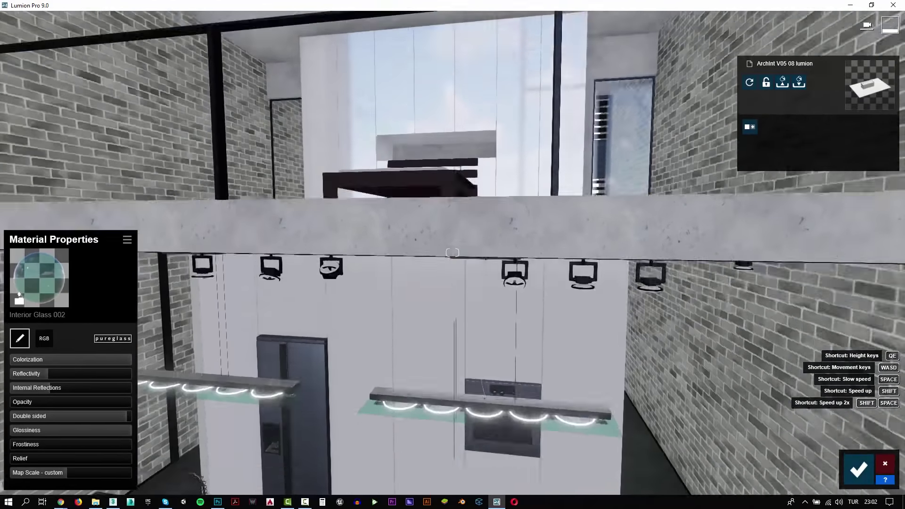
key("e")
key("w")
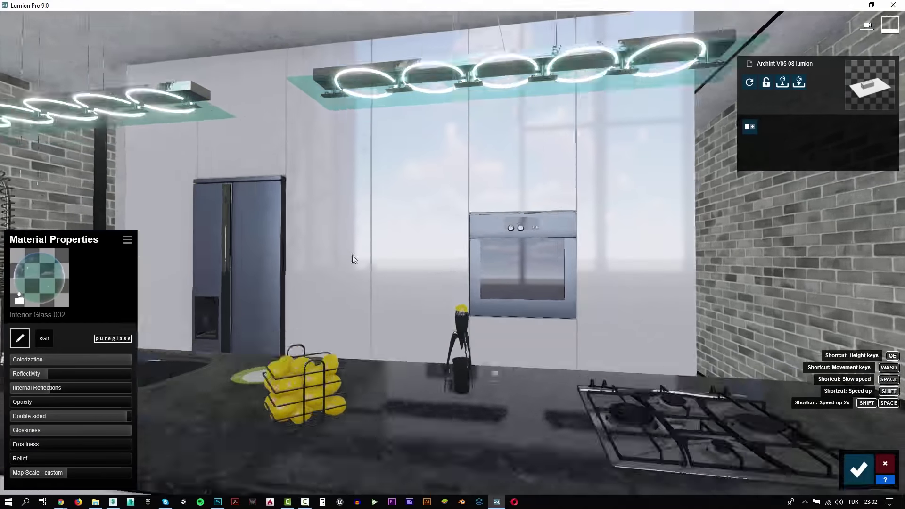
key("s")
right_click_drag(429, 245, 360, 239)
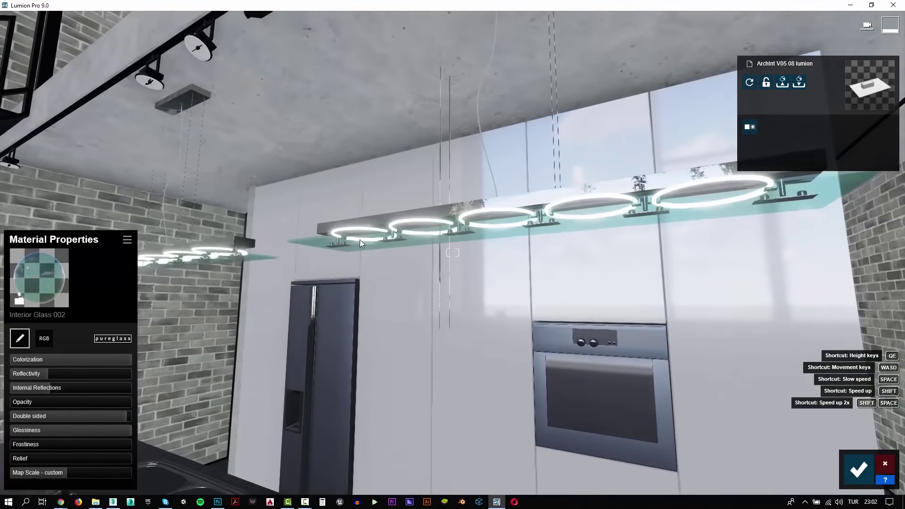
key("q")
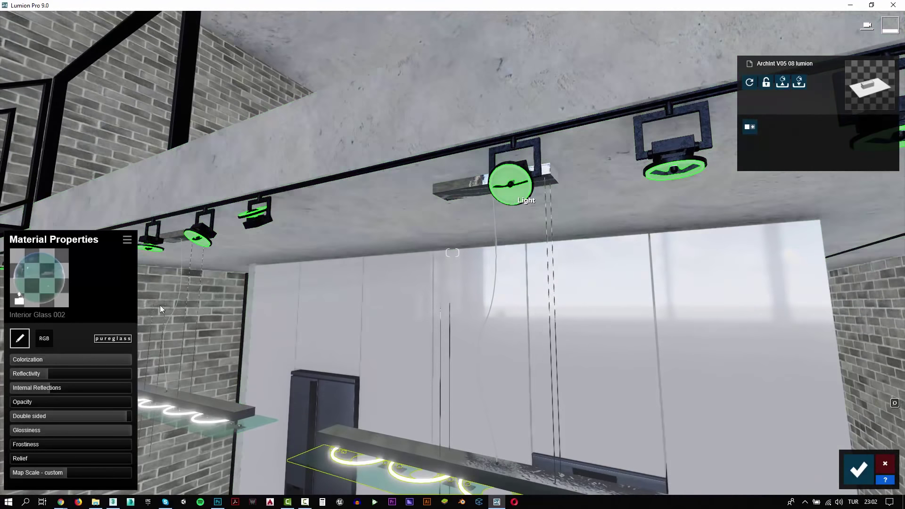
left_click(39, 278)
left_click(37, 259)
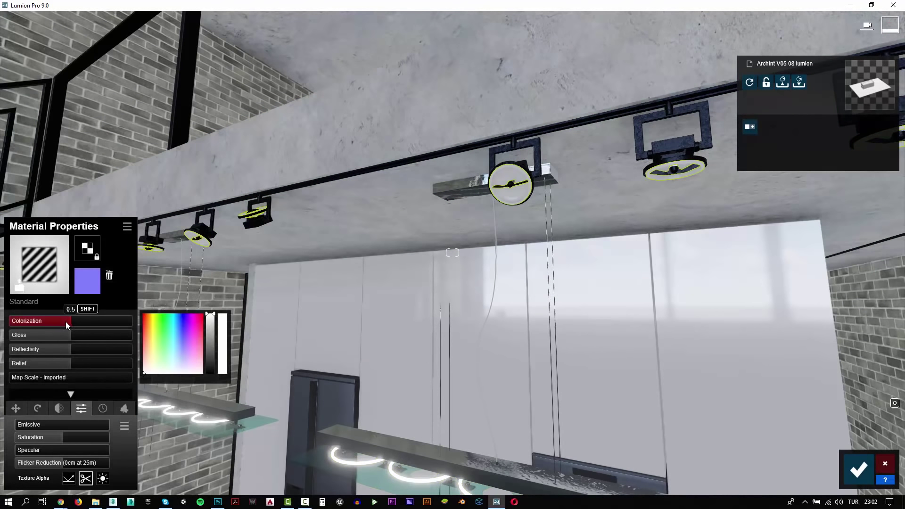
left_click(44, 423)
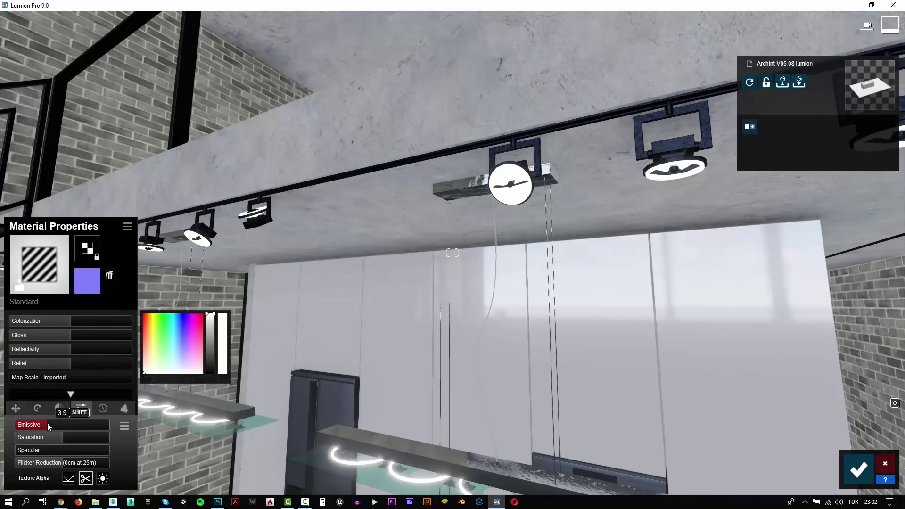
Save the track light material and check Photo 1's camera view before returning to Build.
left_click(859, 469)
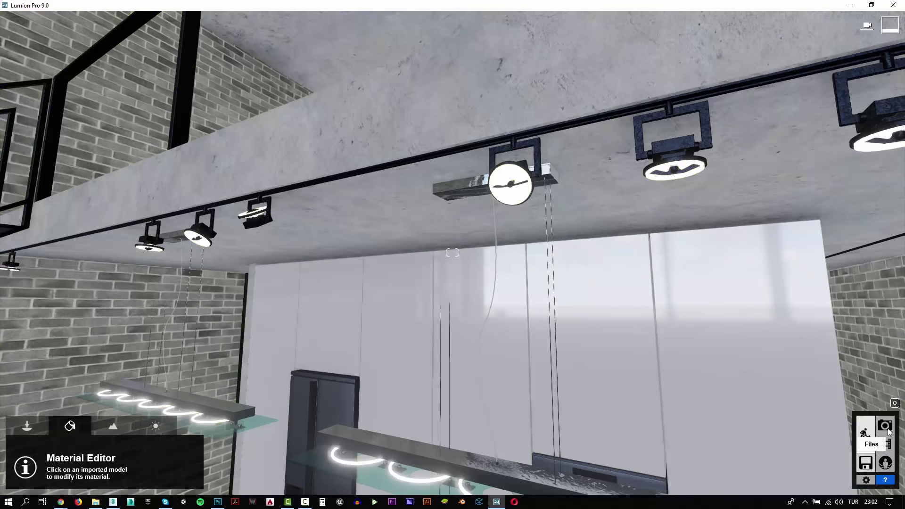
left_click(890, 427)
left_click(73, 435)
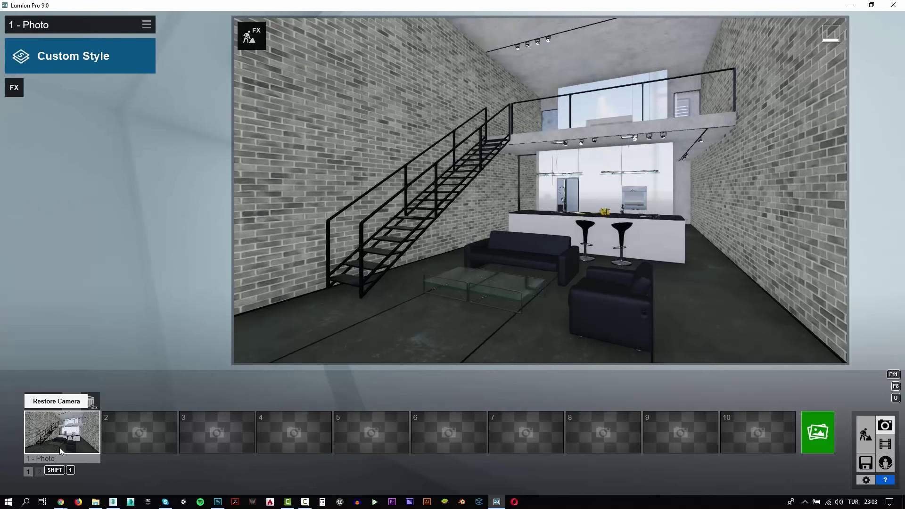
left_click(866, 434)
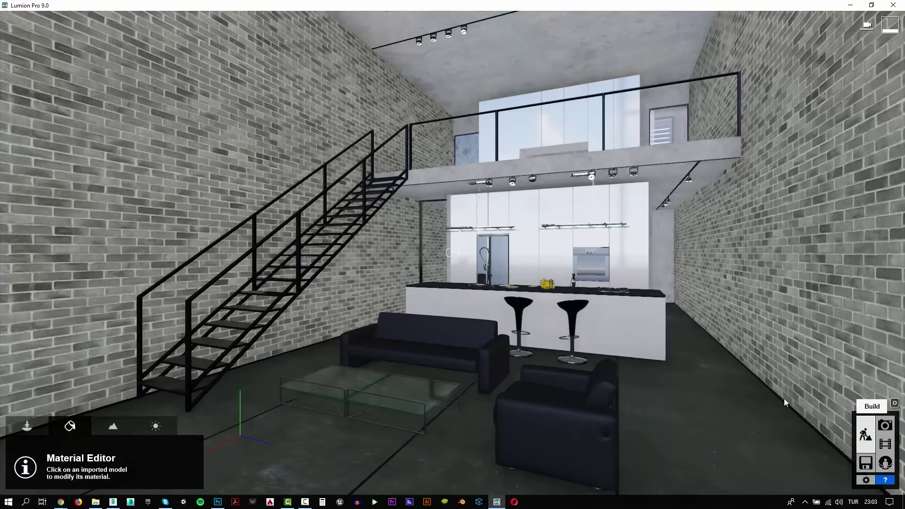
Give the white mezzanine walls a Standard material with reflectivity about 2.0 and gloss near 0.7.
left_click(659, 153)
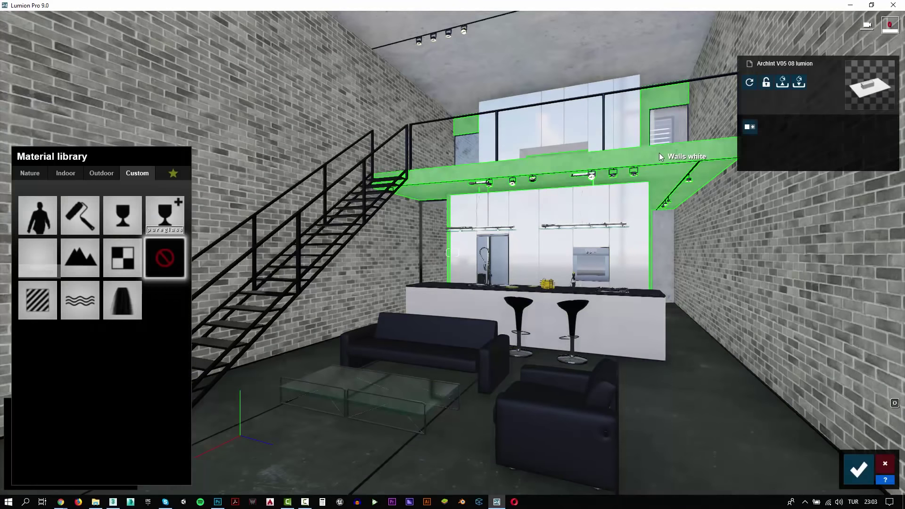
scroll(649, 151, "up", 5)
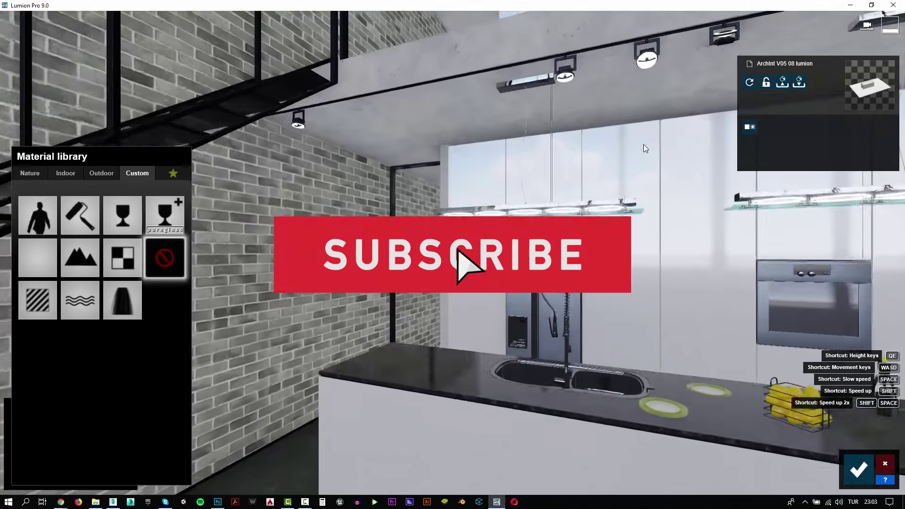
scroll(643, 144, "down", 5)
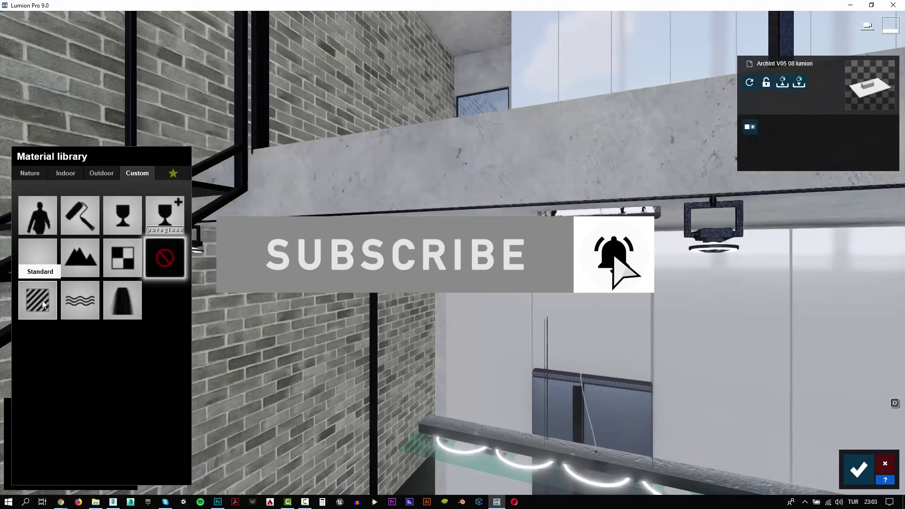
left_click(41, 301)
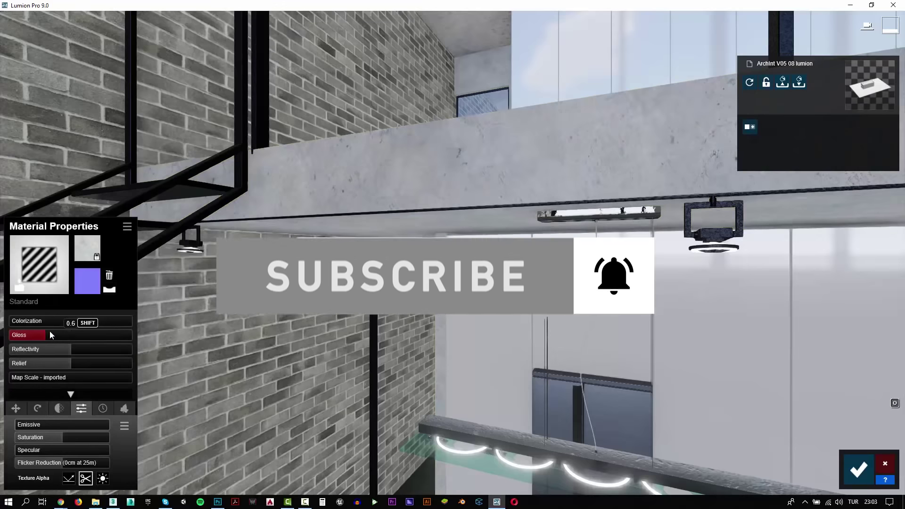
mouse_move(106, 364)
left_mouse_down()
mouse_move(122, 367)
mouse_move(61, 338)
left_mouse_up()
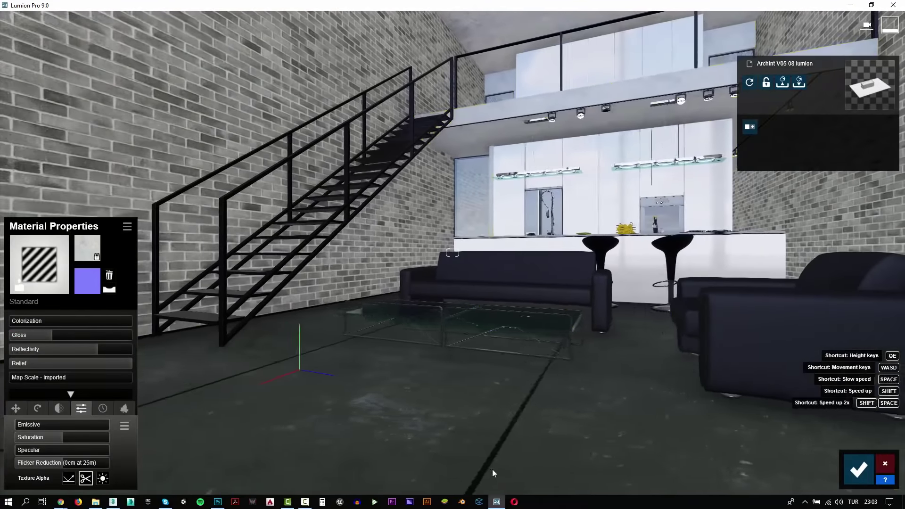
right_click_drag(237, 298, 488, 466)
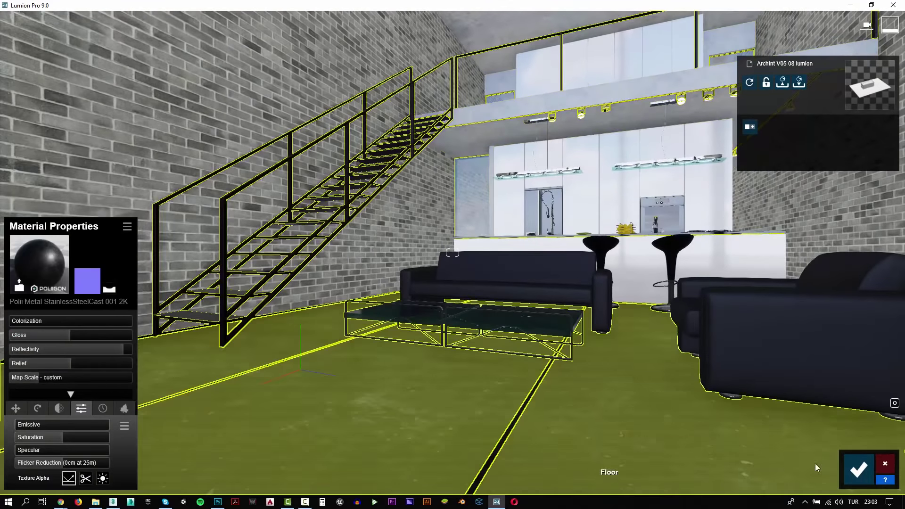
Save the wall material, restore Photo 1's camera and apply the Interior style.
left_click(859, 469)
left_click(884, 430)
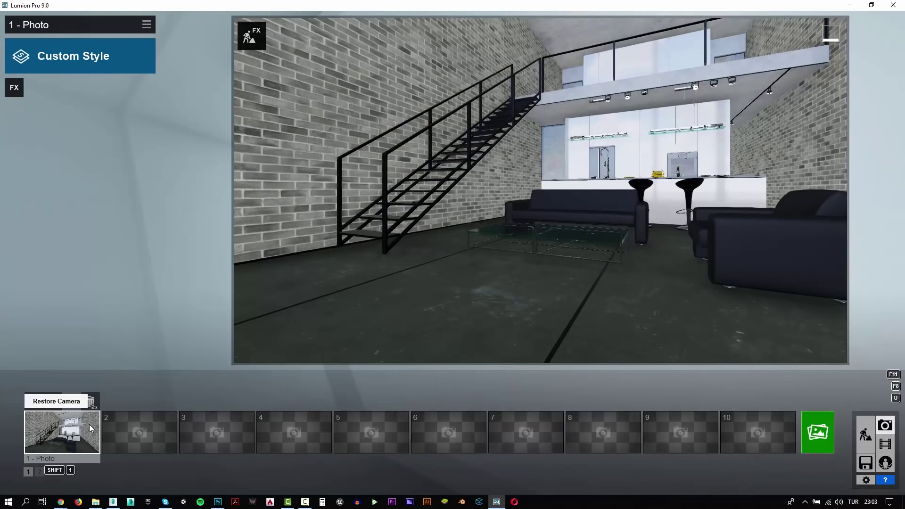
left_click(89, 424)
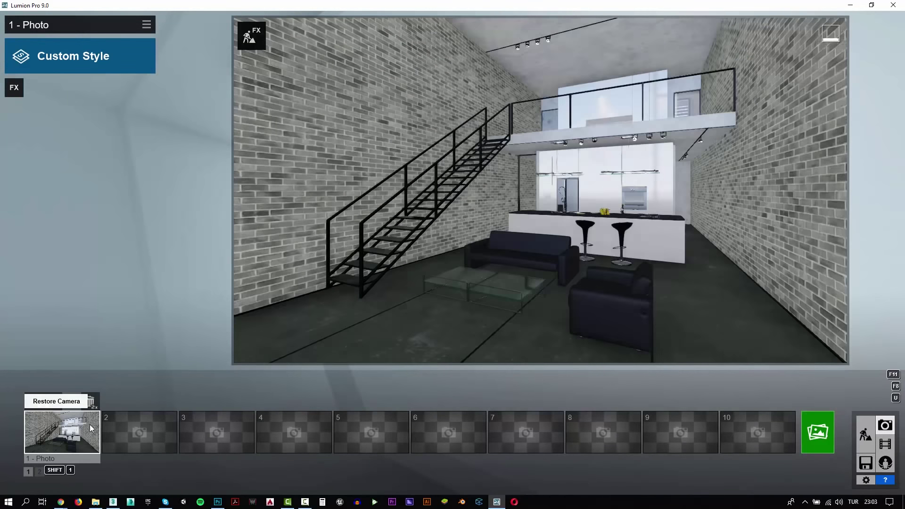
left_click(69, 69)
left_click(567, 152)
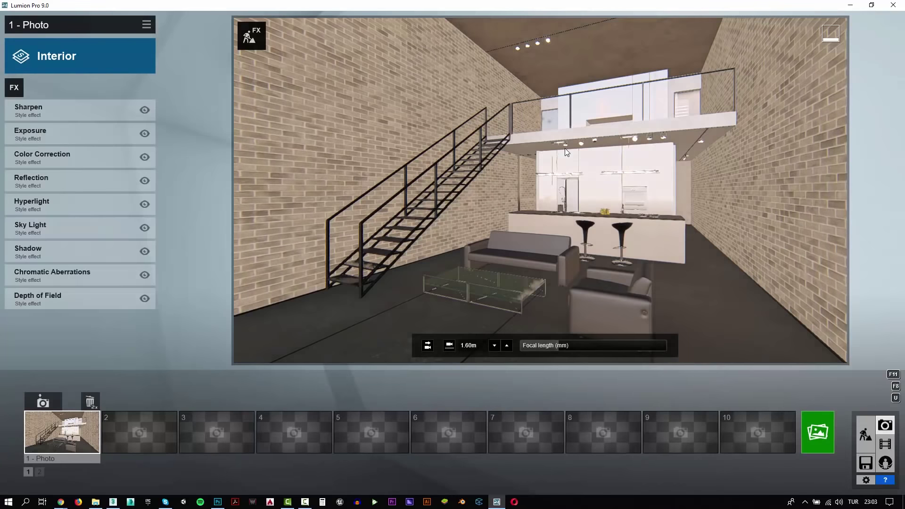
Turn off Chromatic Aberrations and Depth of Field, and set Reflection preview quality to High.
left_click(144, 298)
left_click(144, 275)
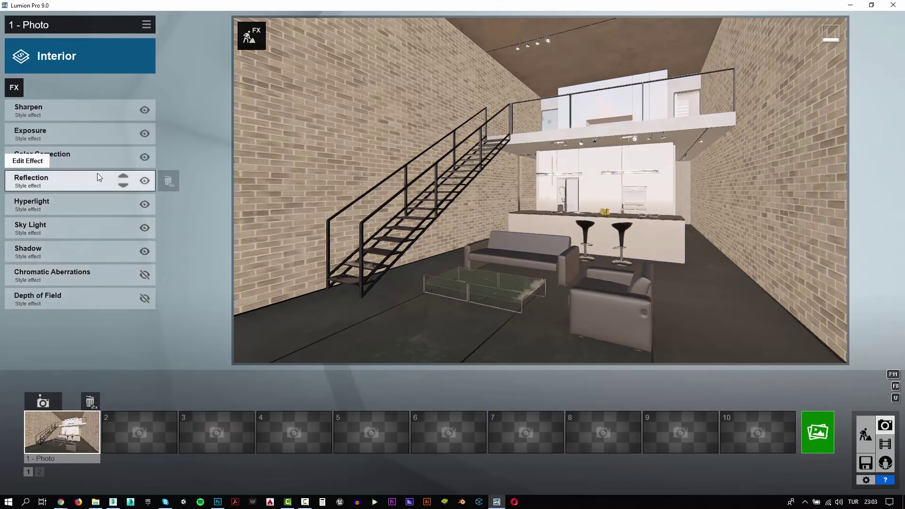
left_click(93, 180)
left_click(132, 205)
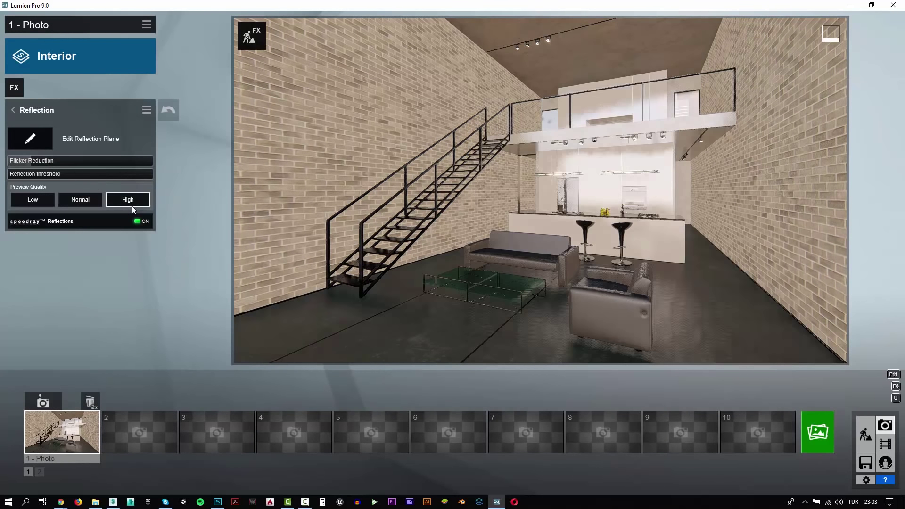
Render Photo 1 at 1920x1080 as test.jpg in Video_171_Lumion_Interior, then dismiss the finished render.
left_click(808, 432)
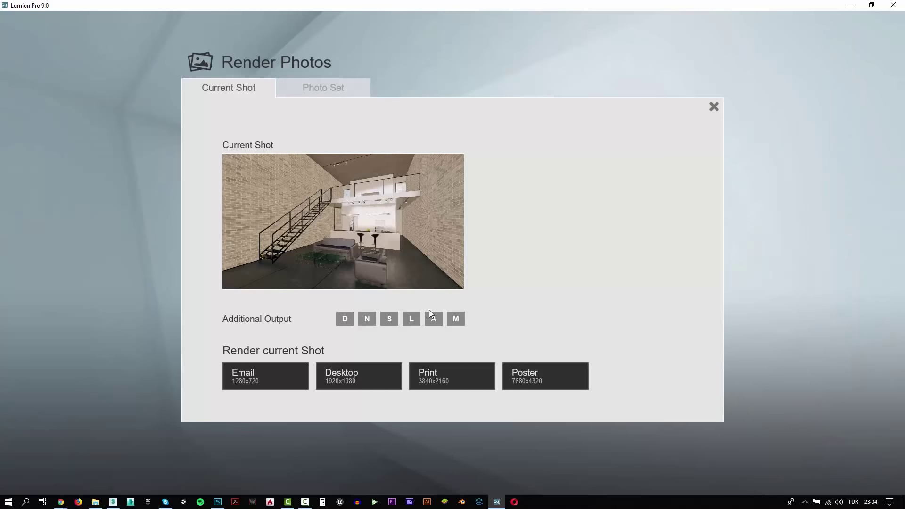
left_click(365, 371)
left_click(261, 34)
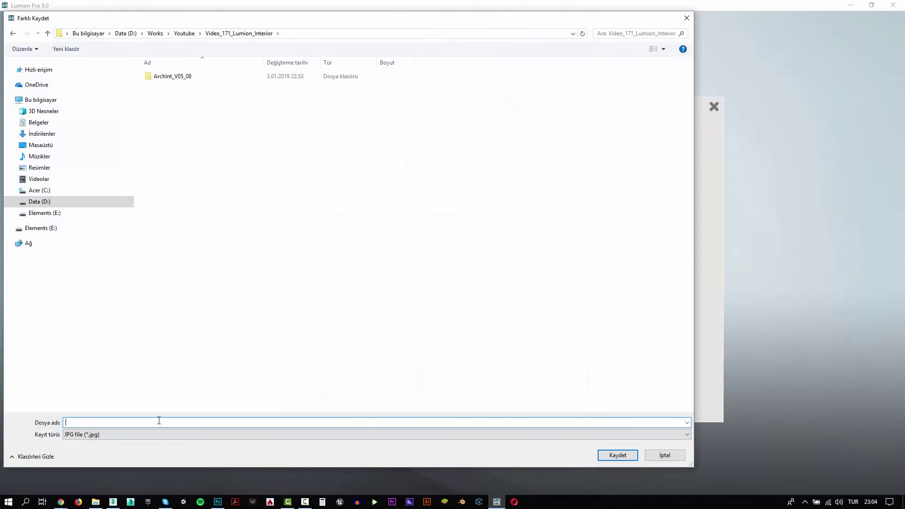
type("test")
key("Return")
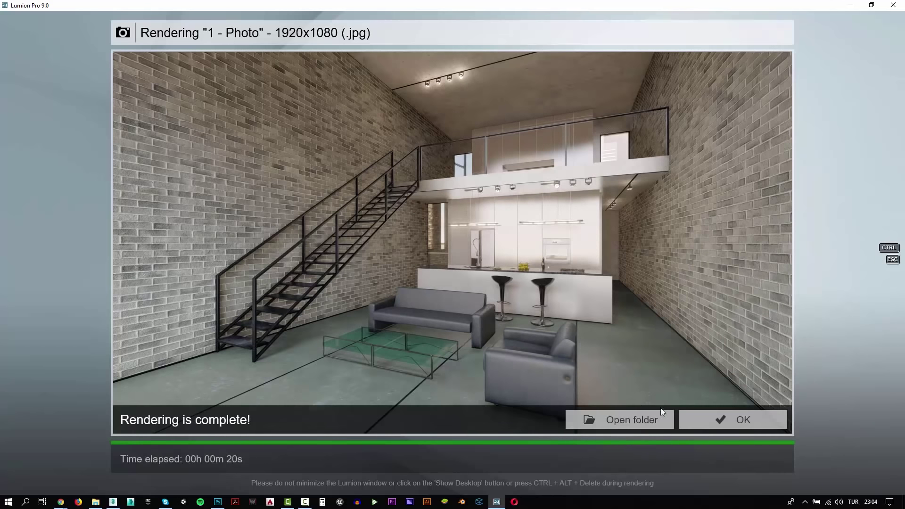
left_click(717, 423)
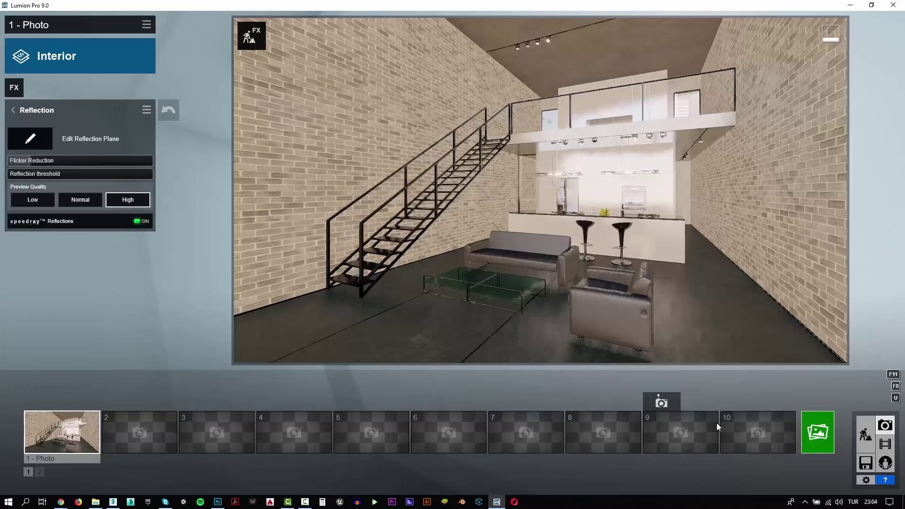
Open the brick wall's material, save it, and return to Photo mode.
left_click(865, 436)
left_click(116, 218)
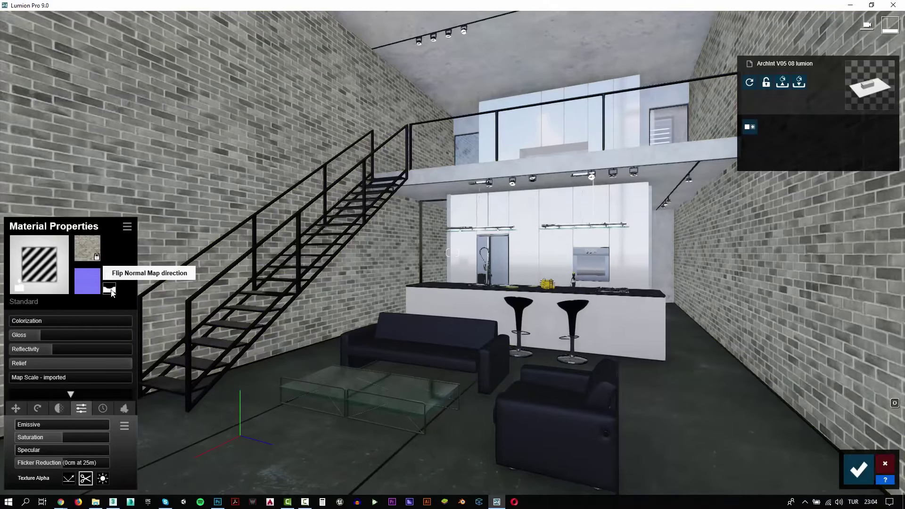
left_click(859, 469)
left_click(885, 426)
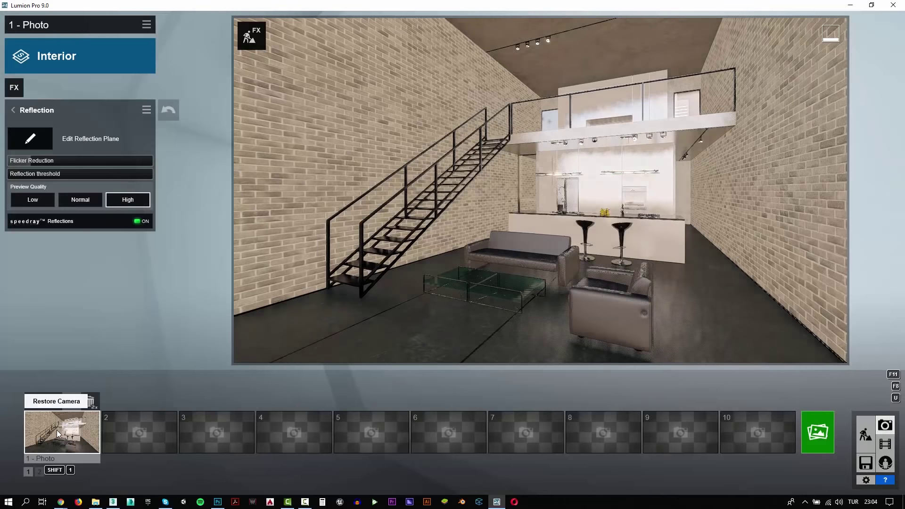
Add Sky Light 2 with planar and projected reflections on, Ultra quality and higher brightness.
left_click(47, 67)
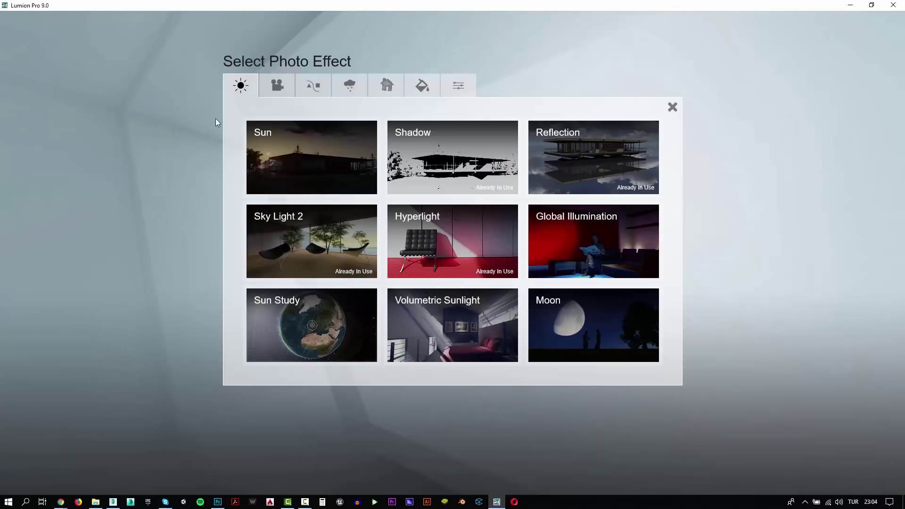
left_click(339, 230)
left_click(141, 159)
left_click(138, 176)
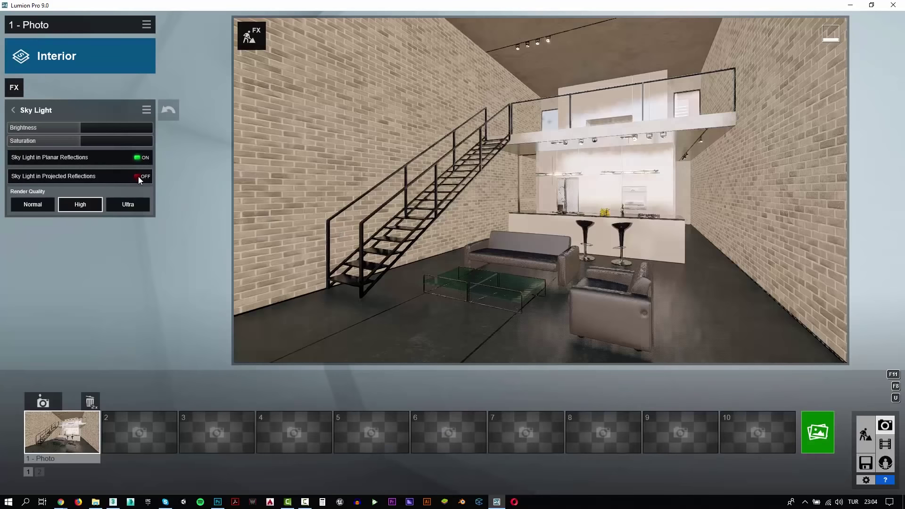
left_click(127, 205)
left_click(101, 128)
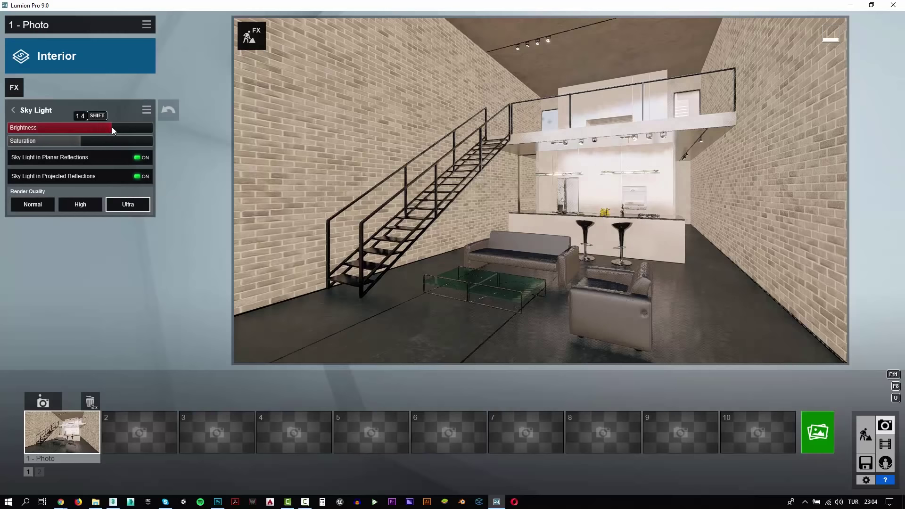
Render photo 1 at 1920x1080, overwriting test.jpg.
left_click(818, 432)
left_click(379, 375)
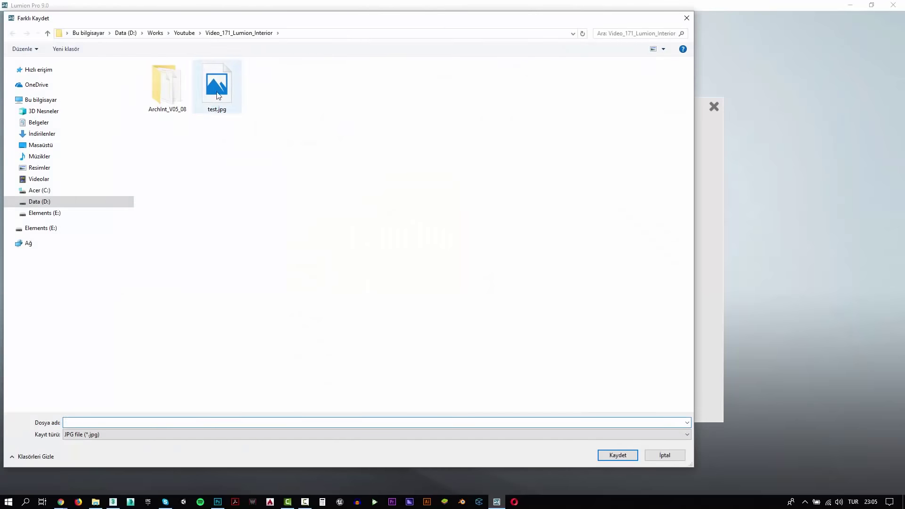
left_click(74, 422)
key("Return")
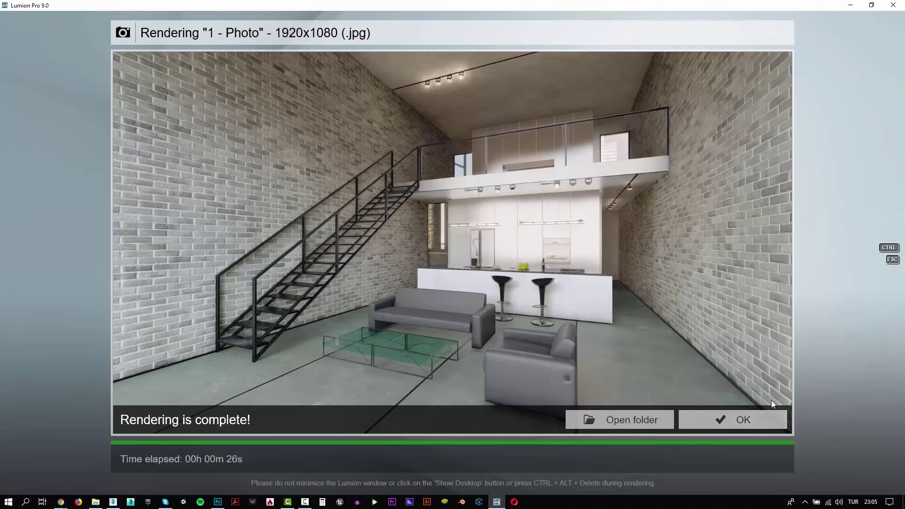
Set the coffee table glass material's gloss to 0.9, then return to Photo mode.
left_click(757, 423)
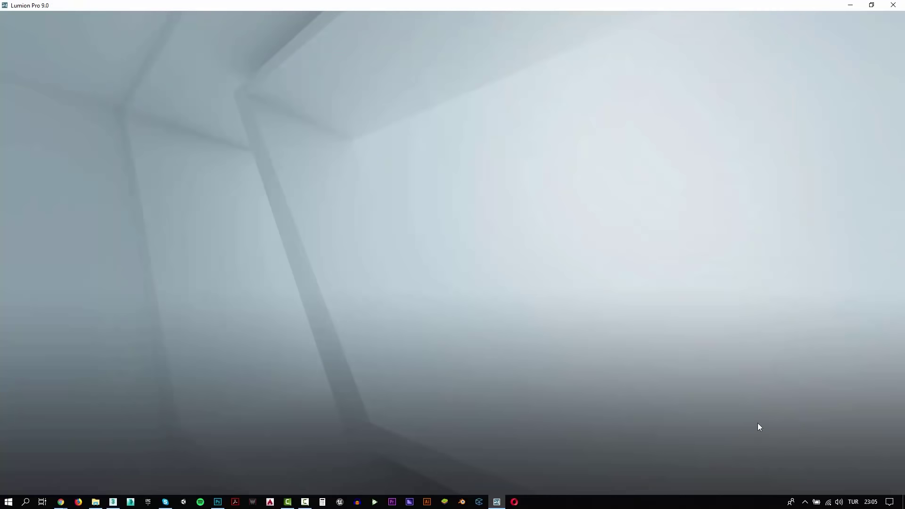
left_click(866, 430)
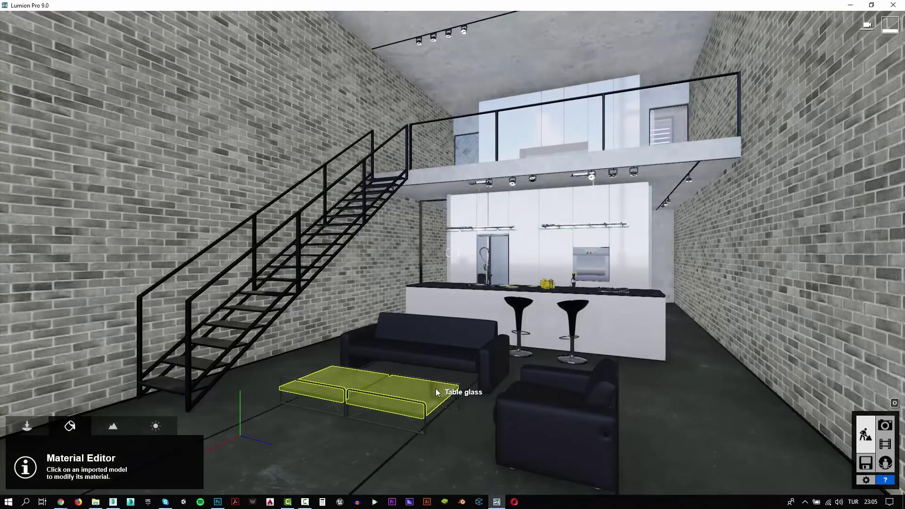
left_click(436, 389)
left_click(62, 279)
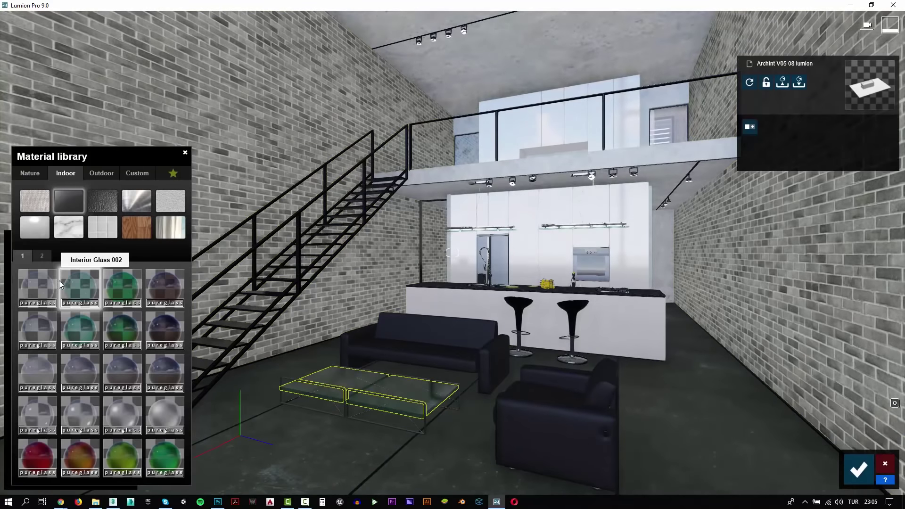
left_click(38, 323)
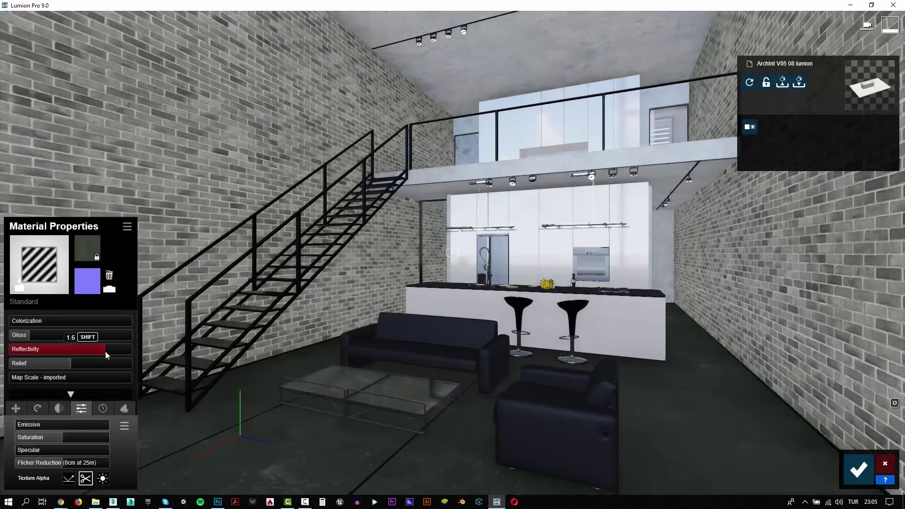
left_click_drag(50, 335, 121, 348)
left_click_drag(66, 335, 63, 338)
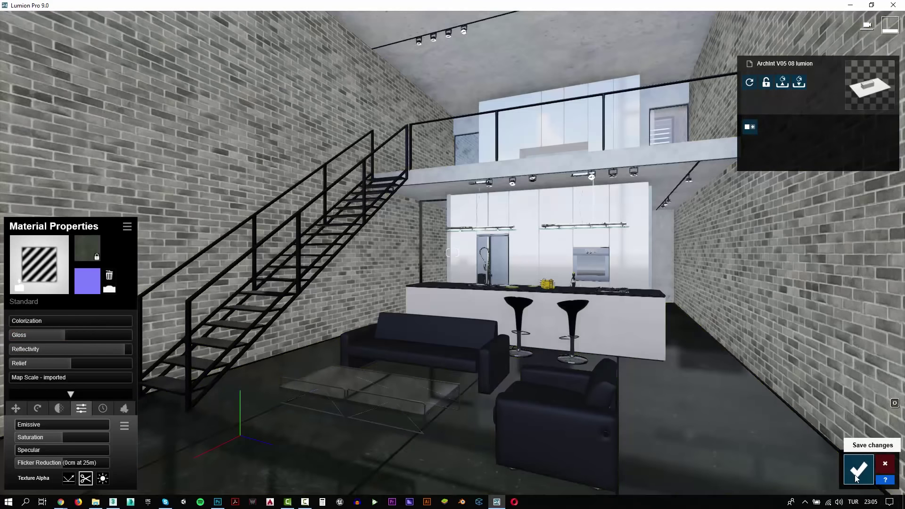
left_click(858, 469)
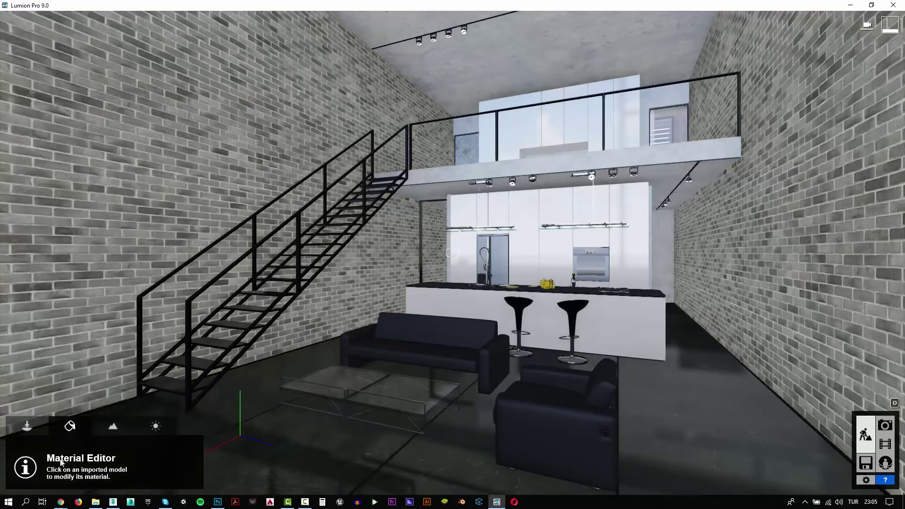
left_click(885, 425)
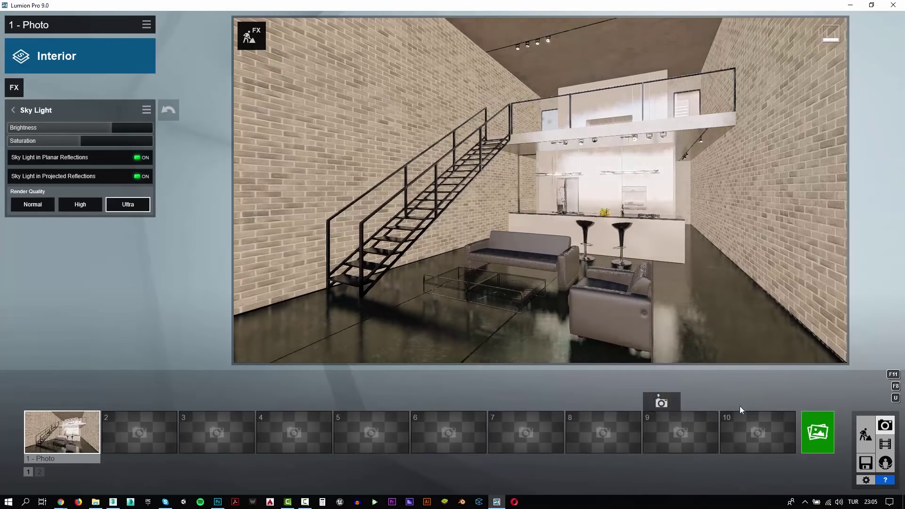
Add Color Correction with temperature 0.0, higher vibrance and contrast about 0.6.
left_click(13, 110)
left_click(14, 88)
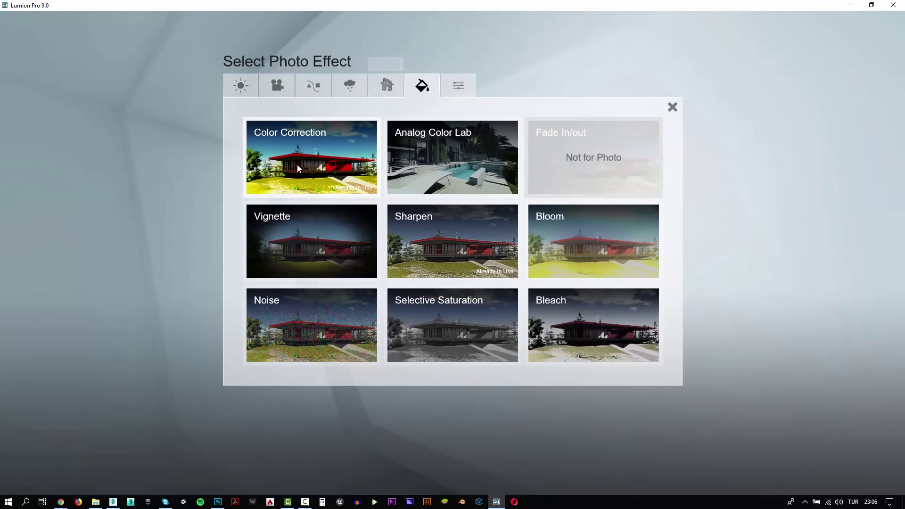
left_click(298, 165)
left_click(83, 127)
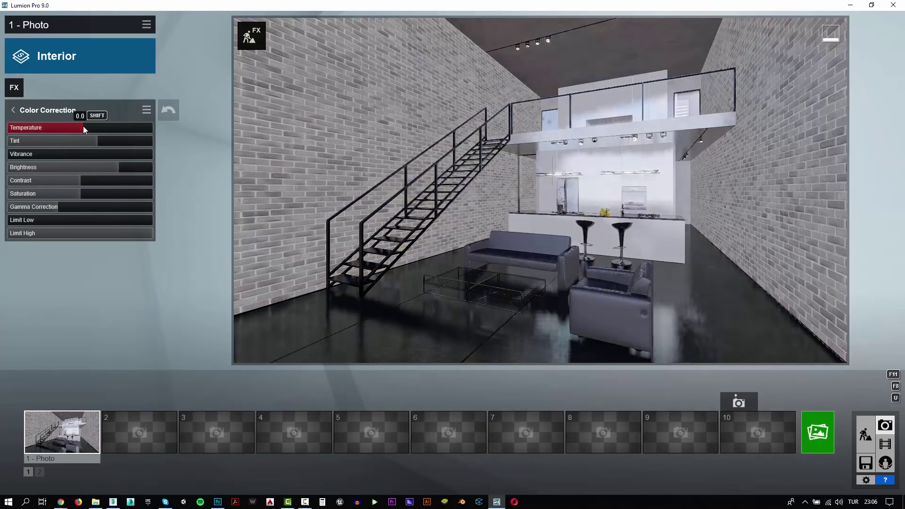
left_click_drag(34, 154, 47, 154)
left_click(93, 182)
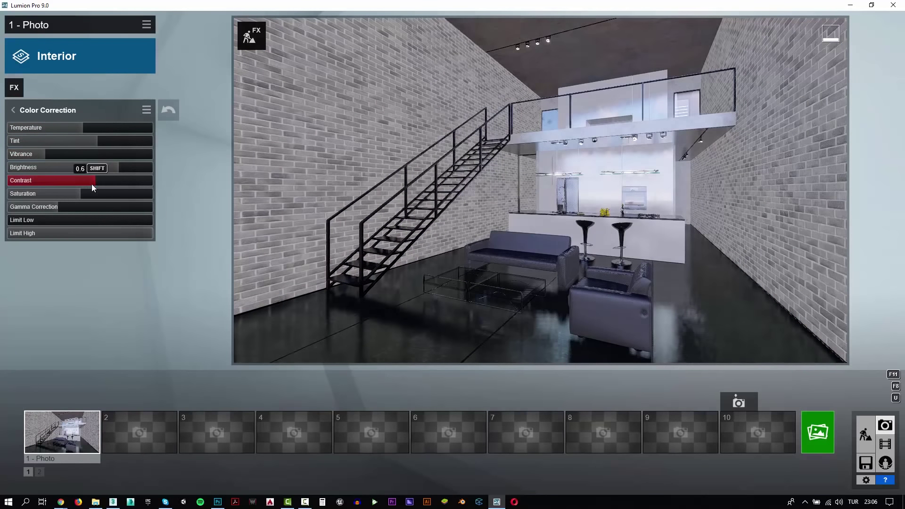
Render photo 1 at 1920x1080 as test2.jpg and dismiss the finished render.
left_click(806, 426)
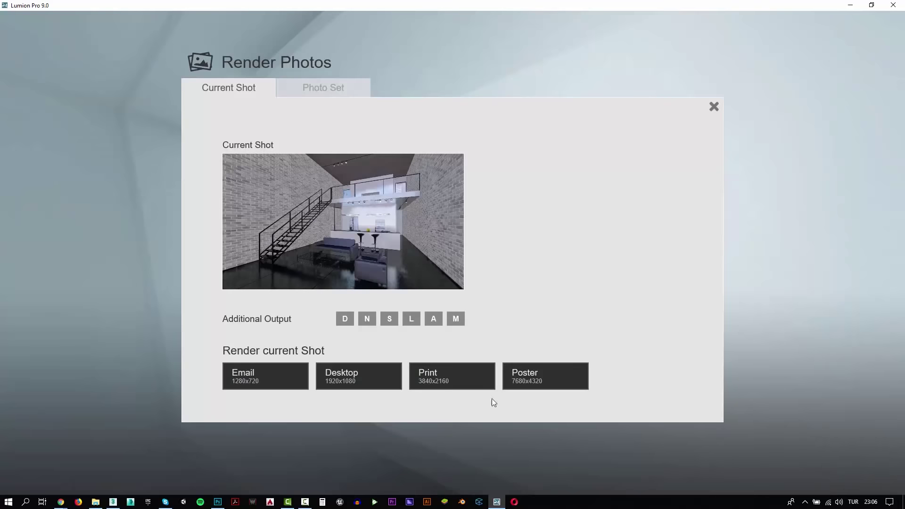
left_click(360, 372)
left_click(270, 95)
double_click(76, 422)
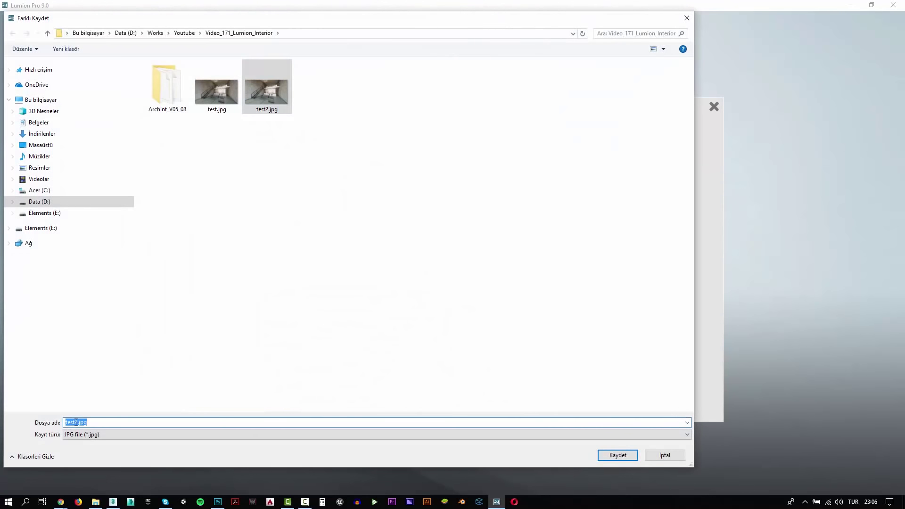
key("Return")
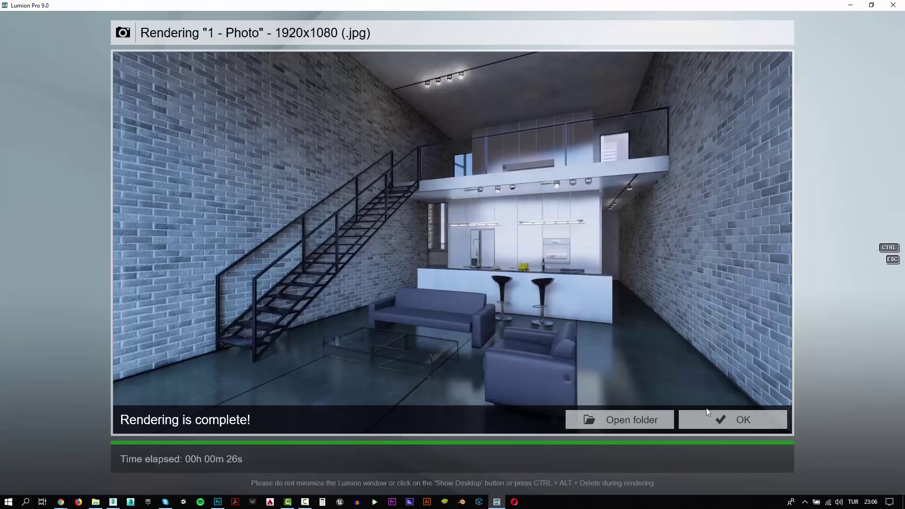
left_click(707, 417)
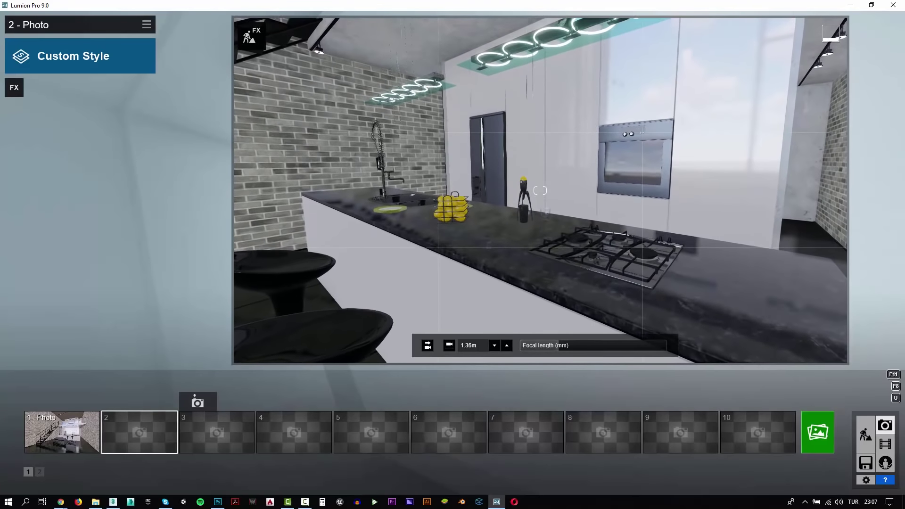
Frame a low kitchen-counter view and store it as photo 2.
key("q")
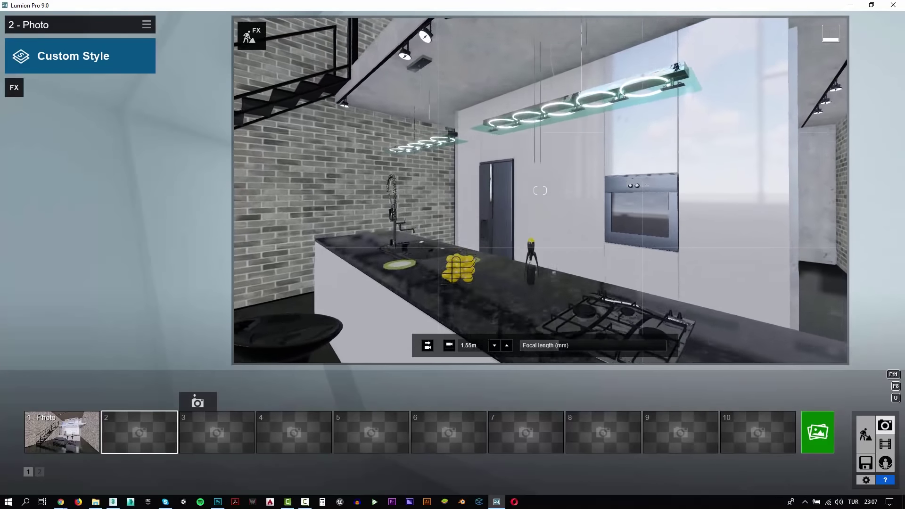
right_click_drag(512, 237, 530, 234)
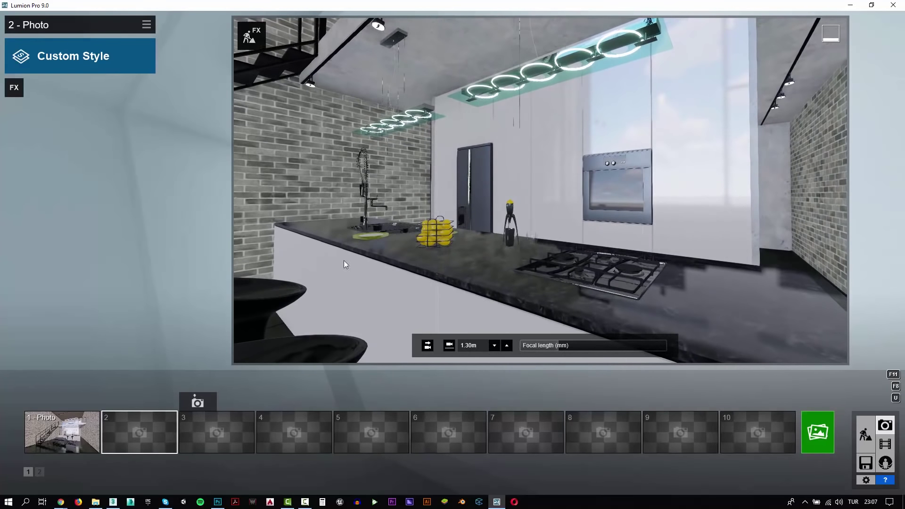
left_click(134, 405)
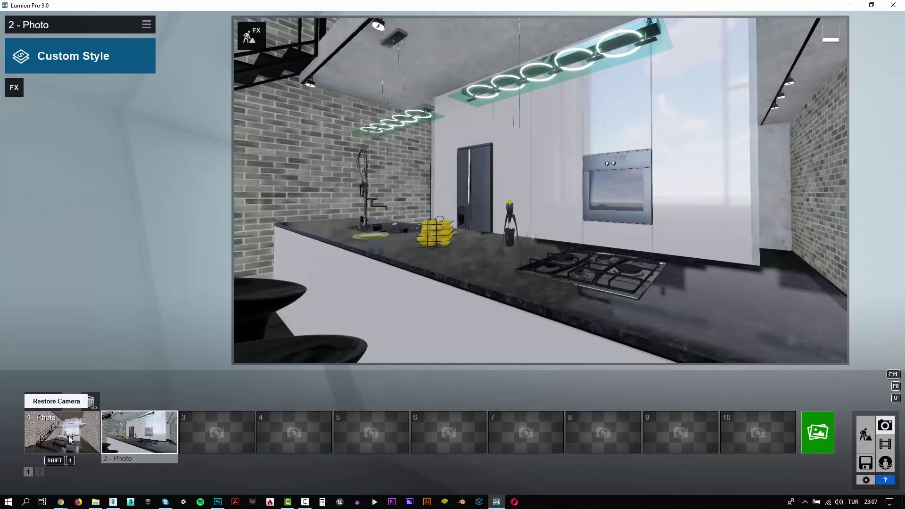
Copy photo 1's effects onto photo 2 and add the 2-Point Perspective effect.
left_click(59, 417)
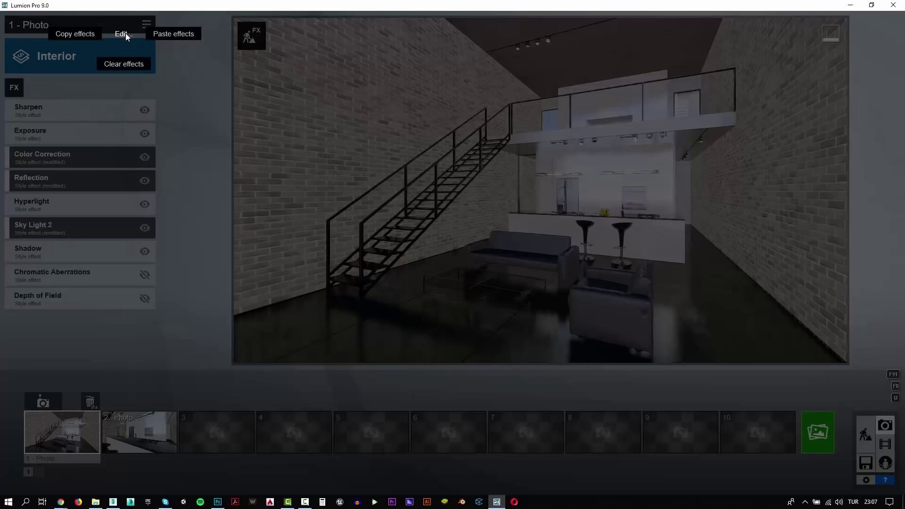
left_click(74, 33)
left_click(146, 25)
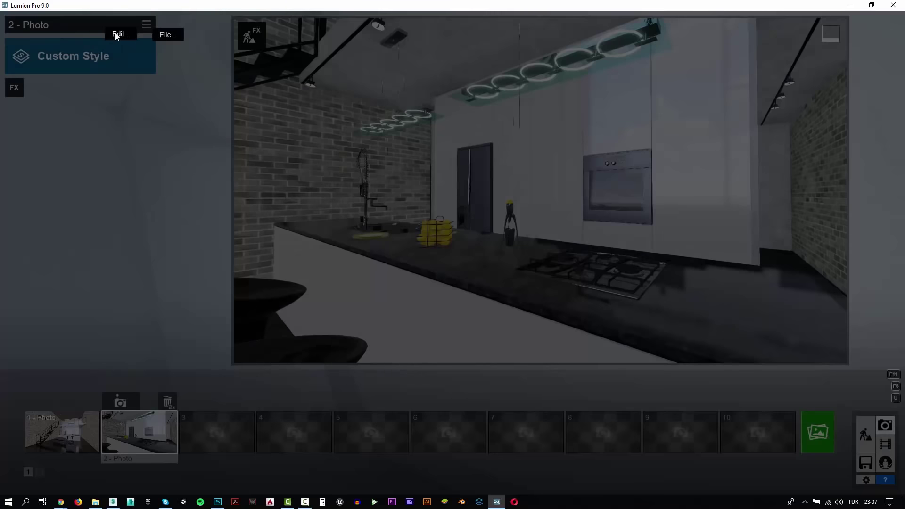
left_click(165, 33)
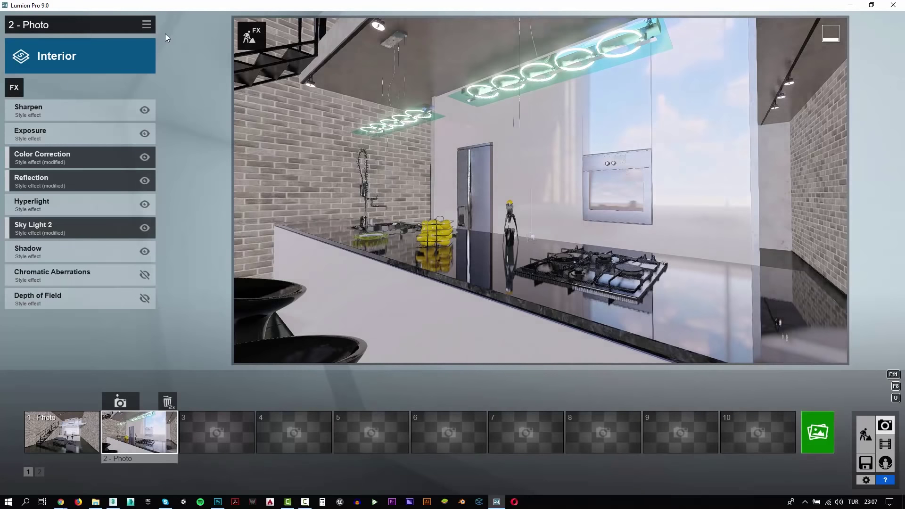
left_click(14, 87)
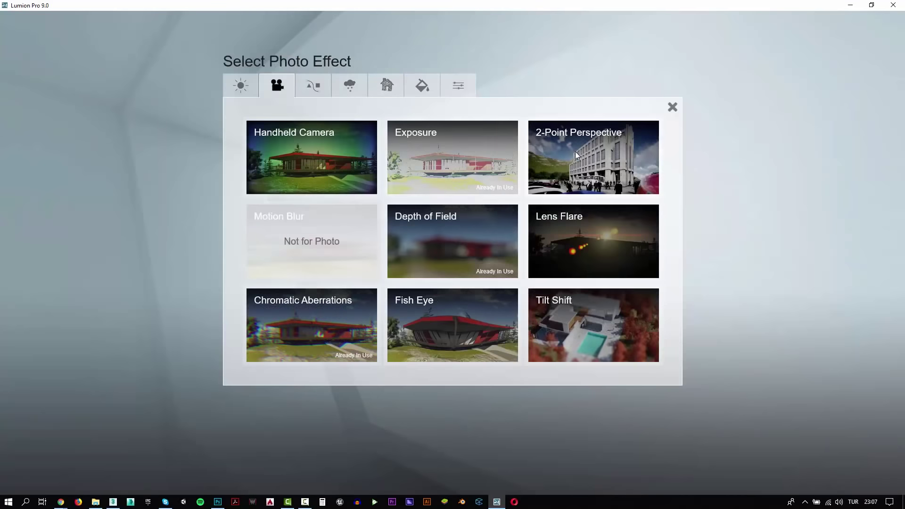
left_click(575, 151)
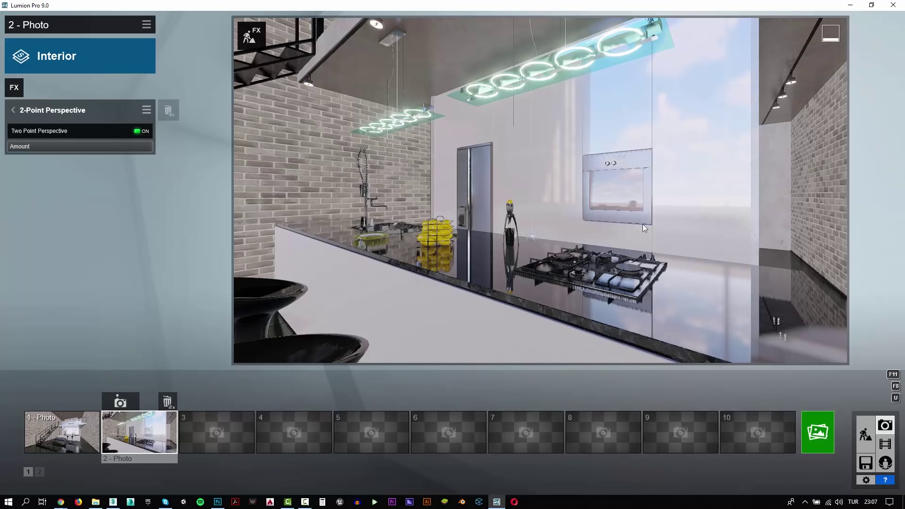
Render photo 2 at 1920x1080 as test4.jpg and dismiss the finished render.
left_click(818, 432)
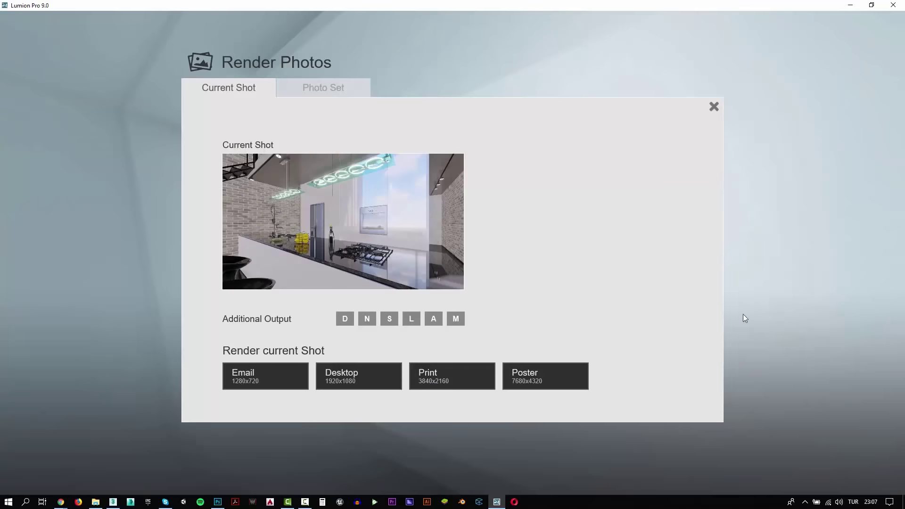
left_click(370, 373)
left_click(304, 119)
double_click(73, 422)
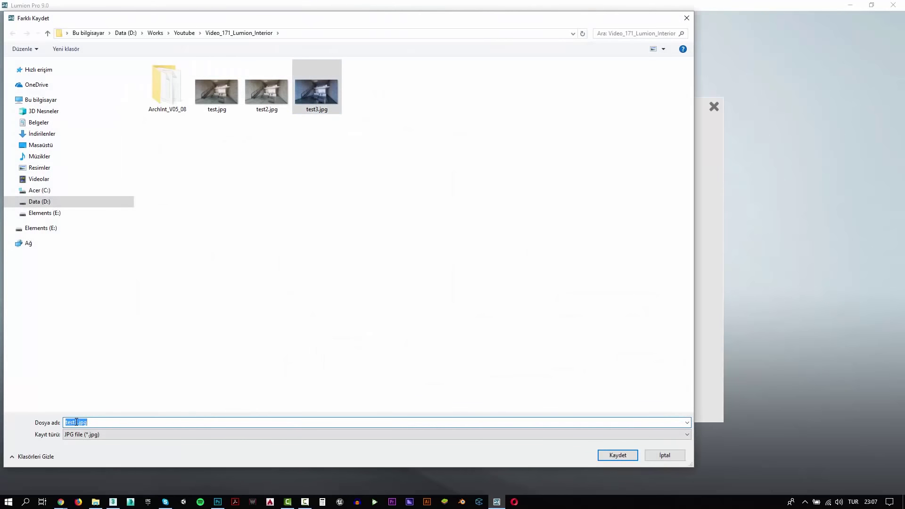
left_click(78, 422)
key("BackSpace")
type("4")
key("Return")
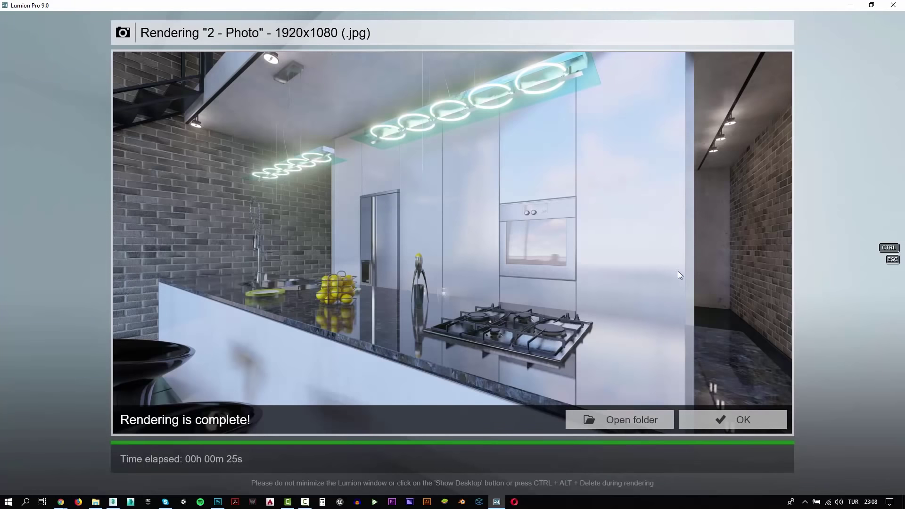
left_click(727, 420)
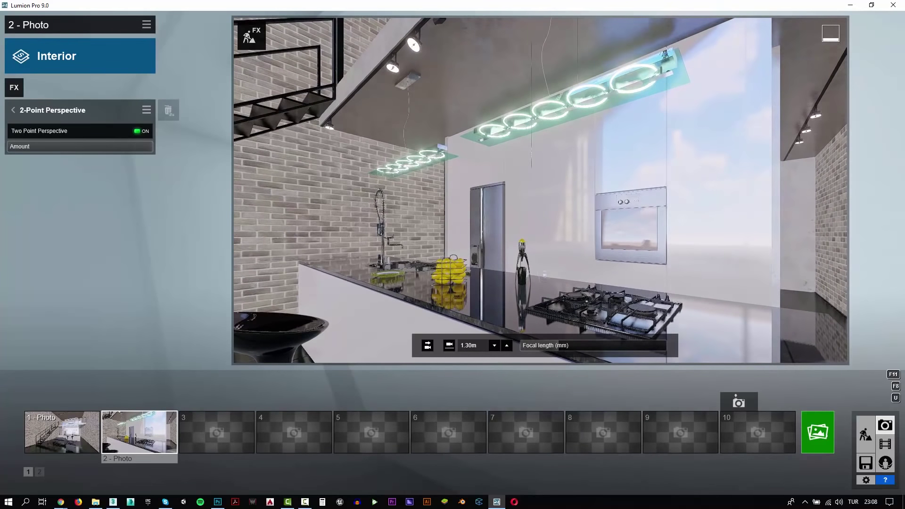
Reframe a wider, slightly higher kitchen-counter view, store it as photo 2, and return to the effects list.
key("w")
key("q")
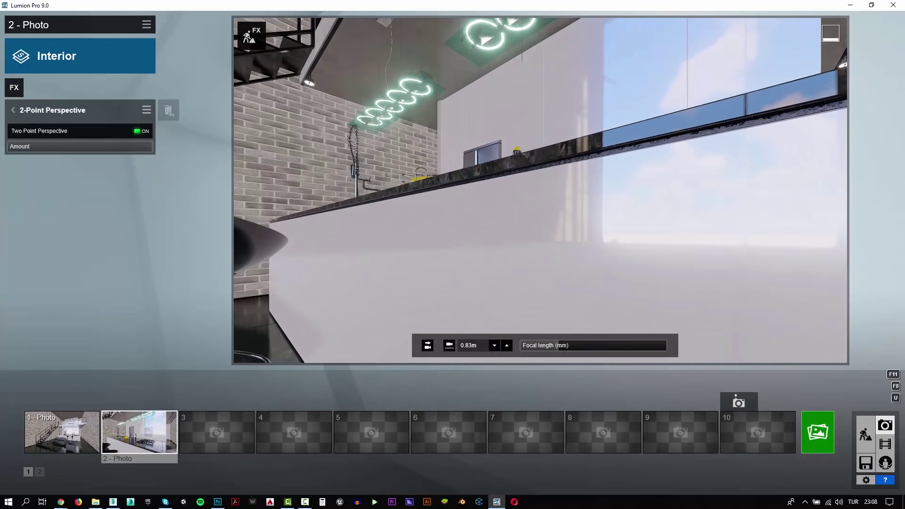
left_click(507, 346)
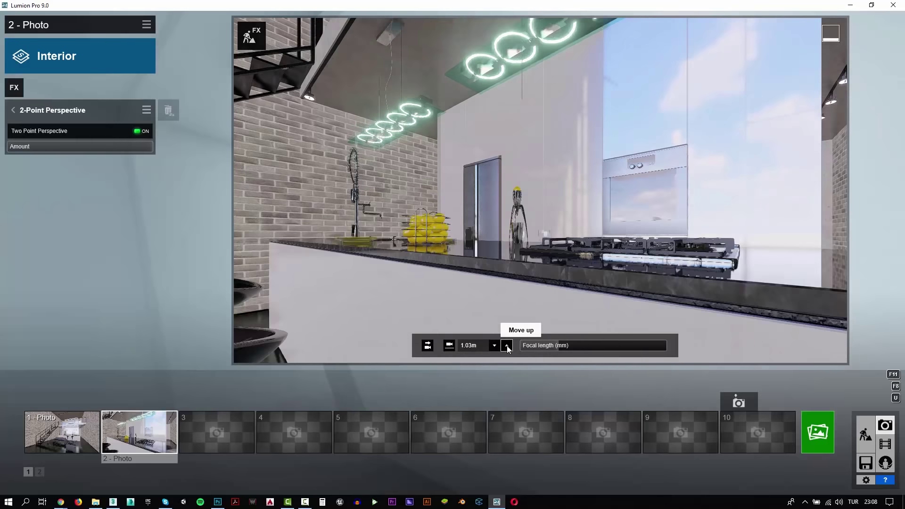
left_click_drag(567, 346, 565, 346)
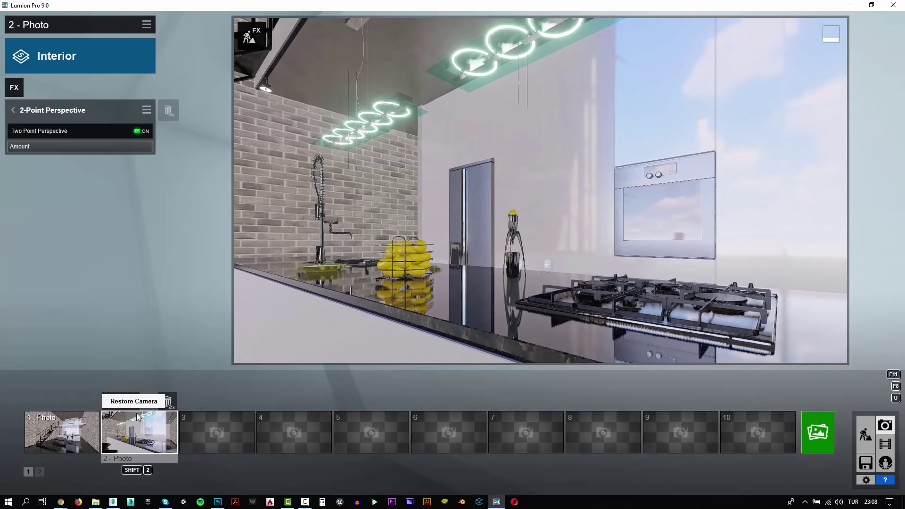
left_click(121, 403)
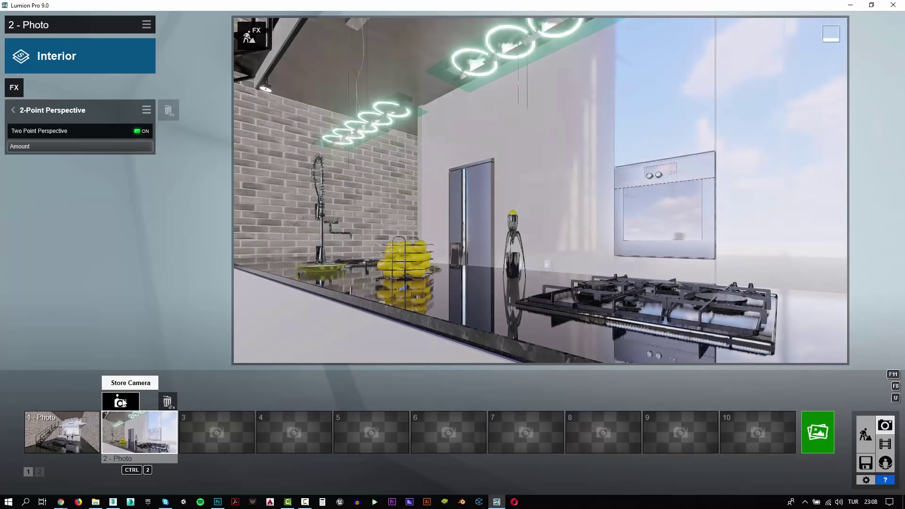
left_click(48, 111)
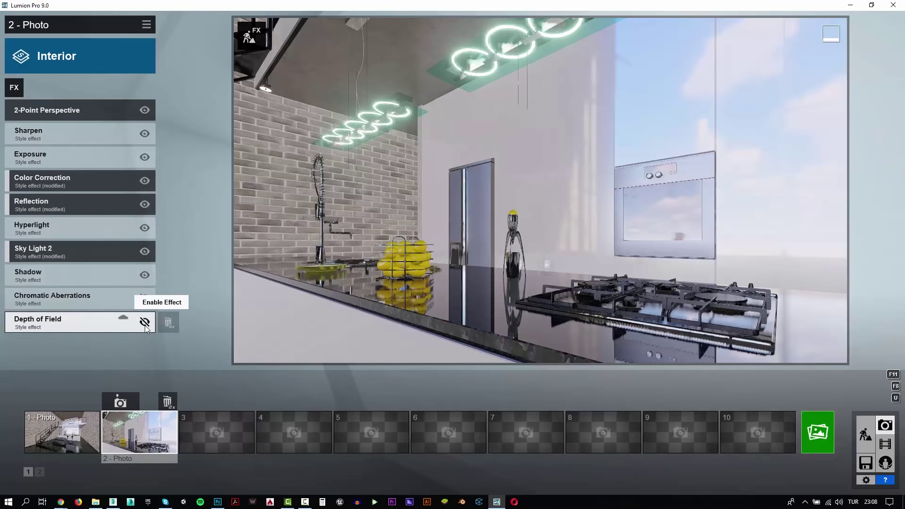
Open photo 2's Depth of Field settings and try its focus-editing mode.
left_click(66, 321)
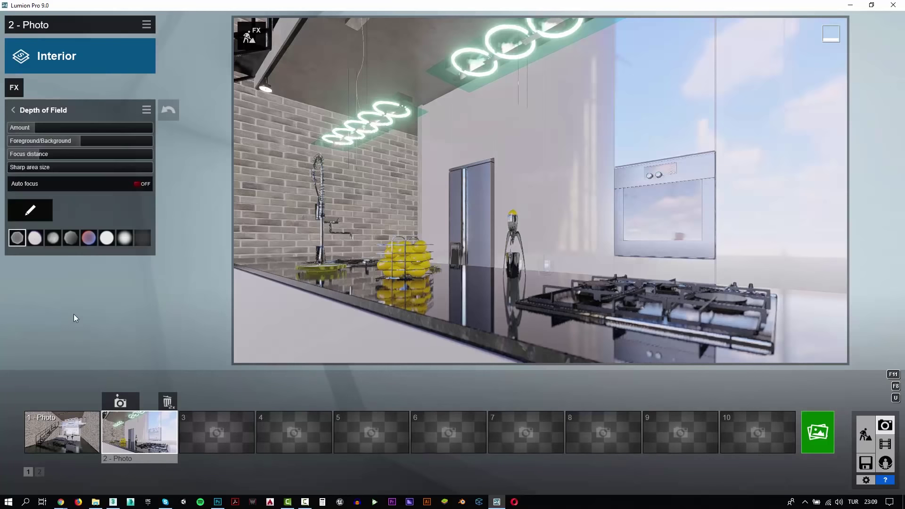
left_click(37, 206)
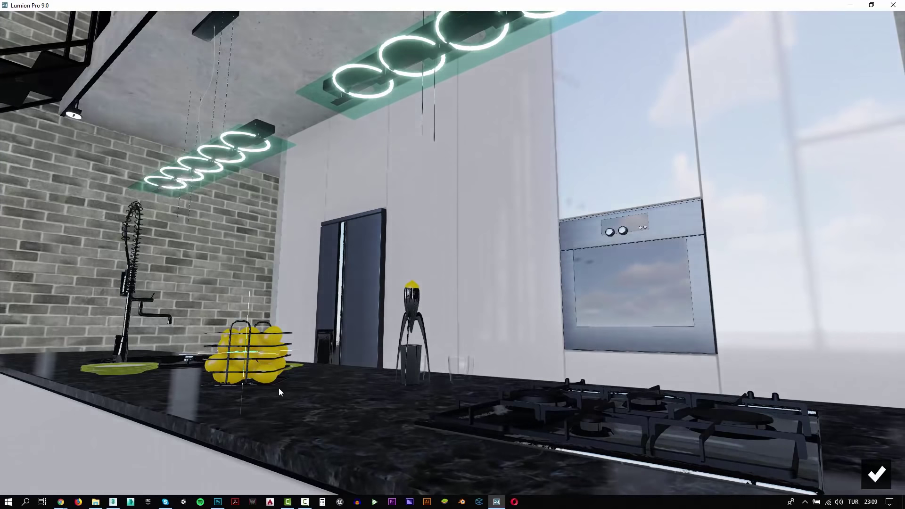
left_click(876, 474)
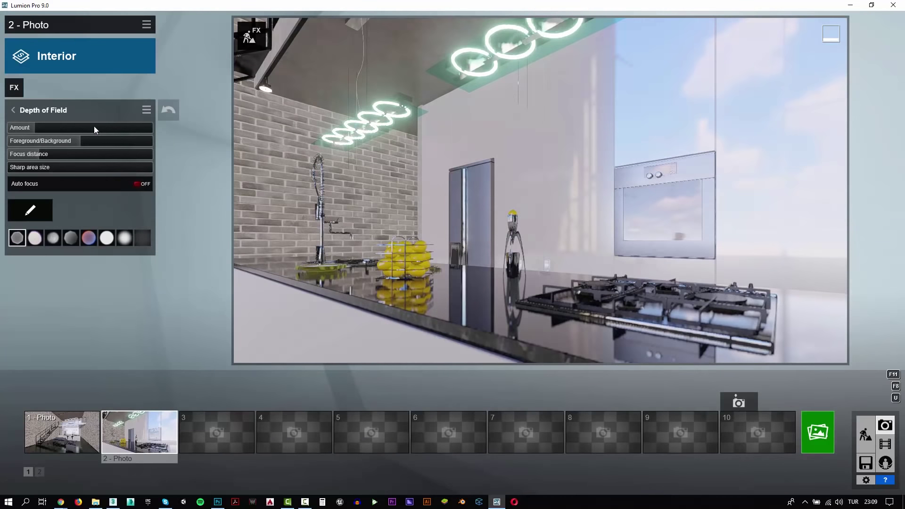
left_click(14, 109)
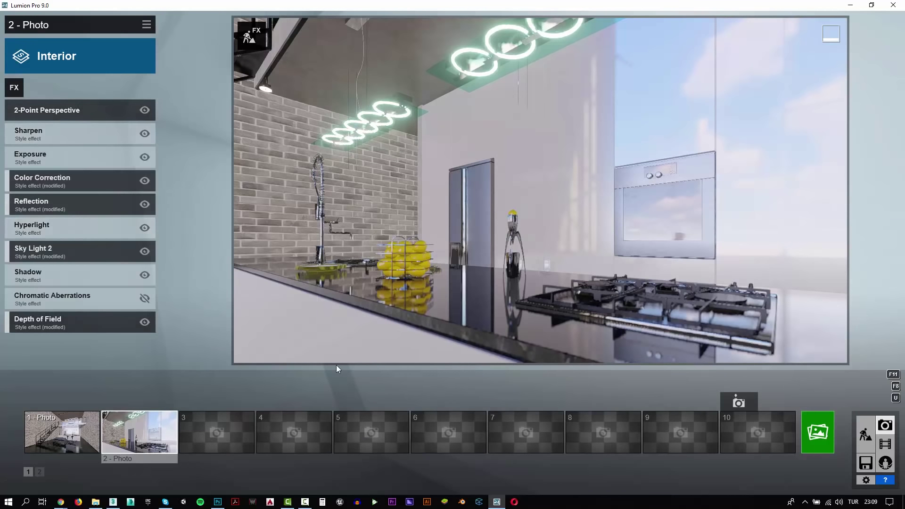
Render photo 2 at 1920x1080 as test5.jpg and dismiss the finished render.
left_click(823, 433)
left_click(377, 379)
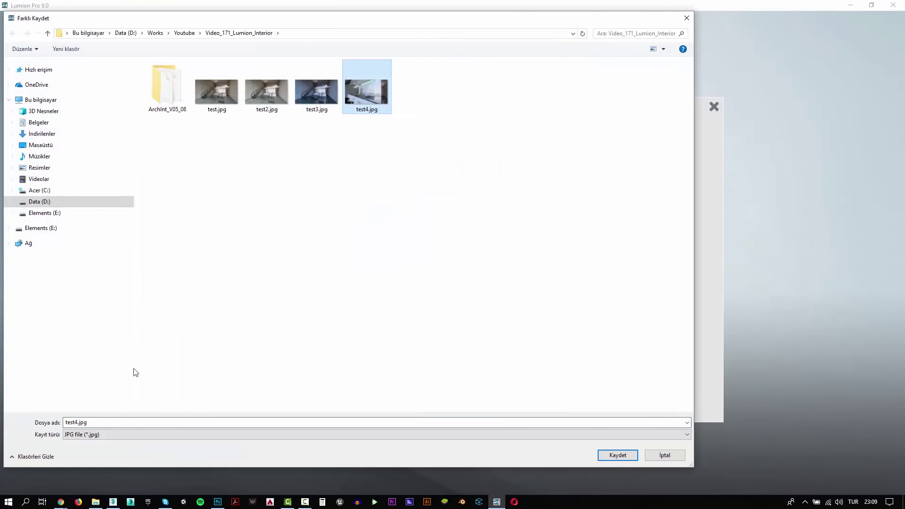
double_click(76, 423)
type("test5")
key("Return")
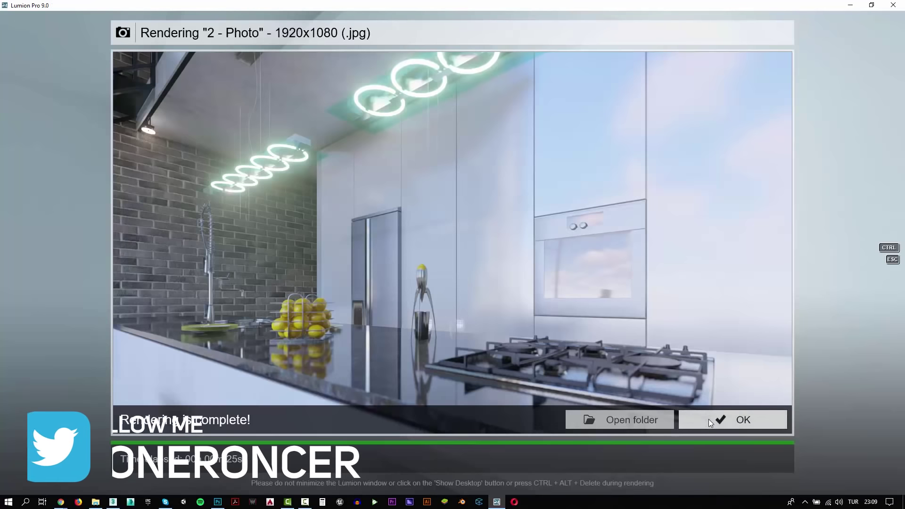
left_click(708, 420)
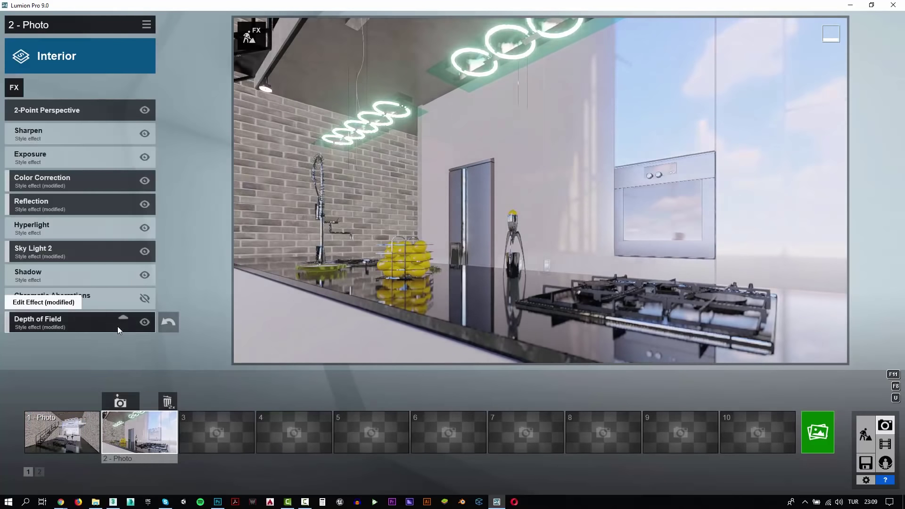
Test photo 2's depth of field: focus on the cooktop, vary the blur amount, refocus.
left_click(118, 326)
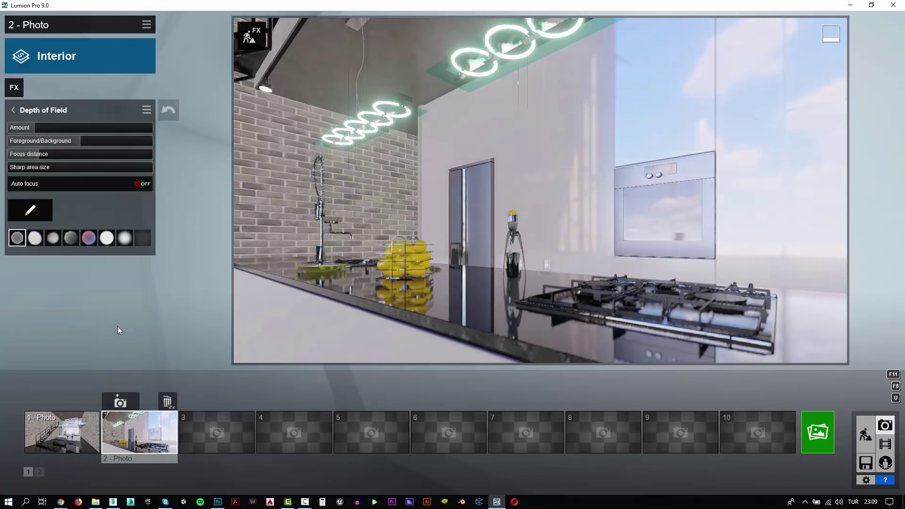
left_click(35, 211)
left_click(630, 418)
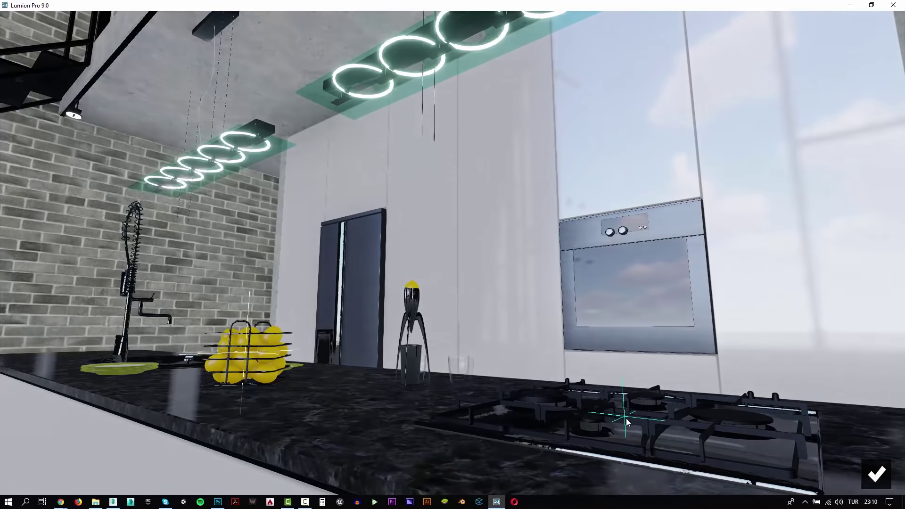
left_click(877, 475)
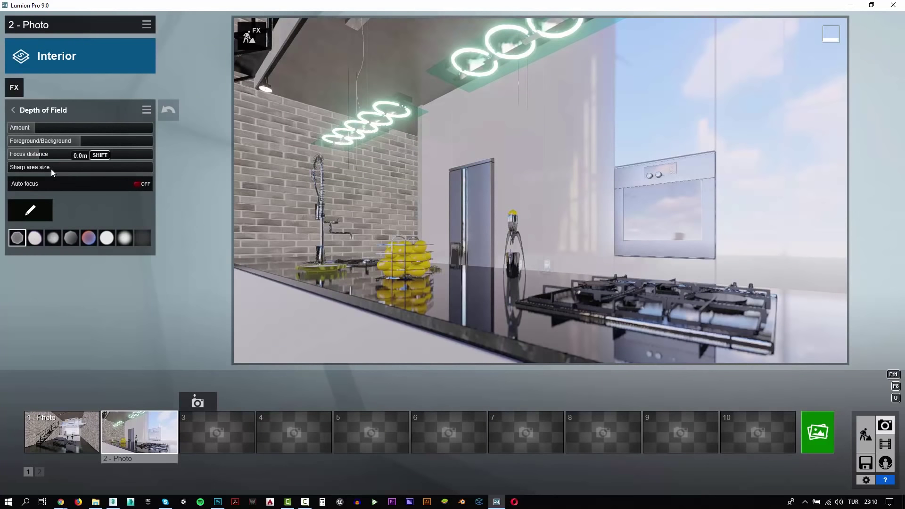
left_click(66, 127)
left_click_drag(65, 129, 44, 136)
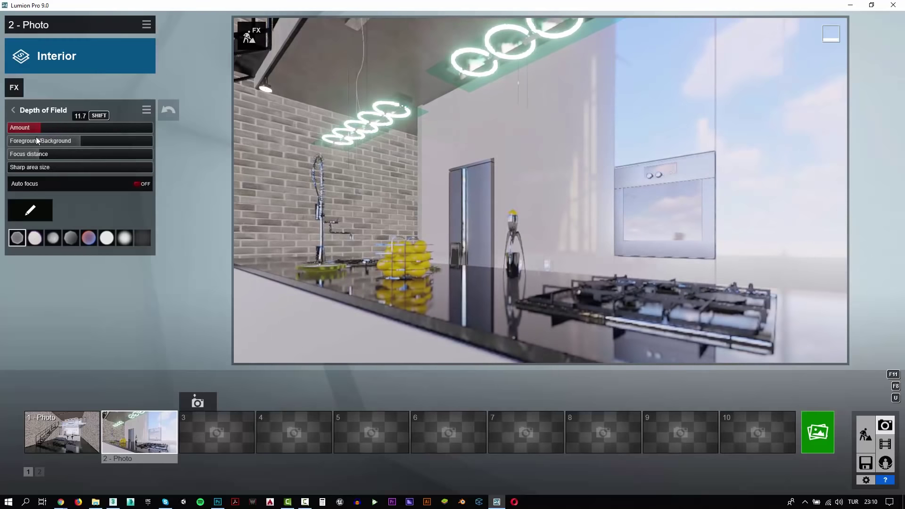
left_click(30, 213)
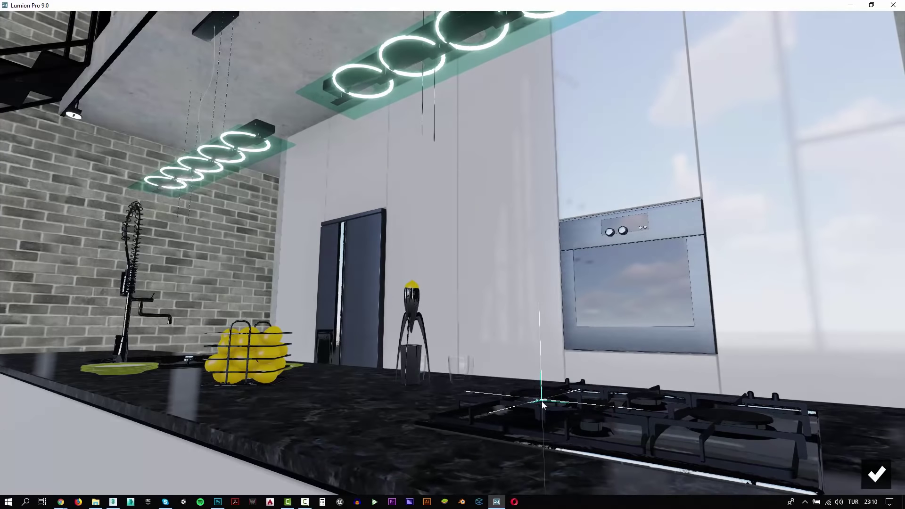
left_click(876, 474)
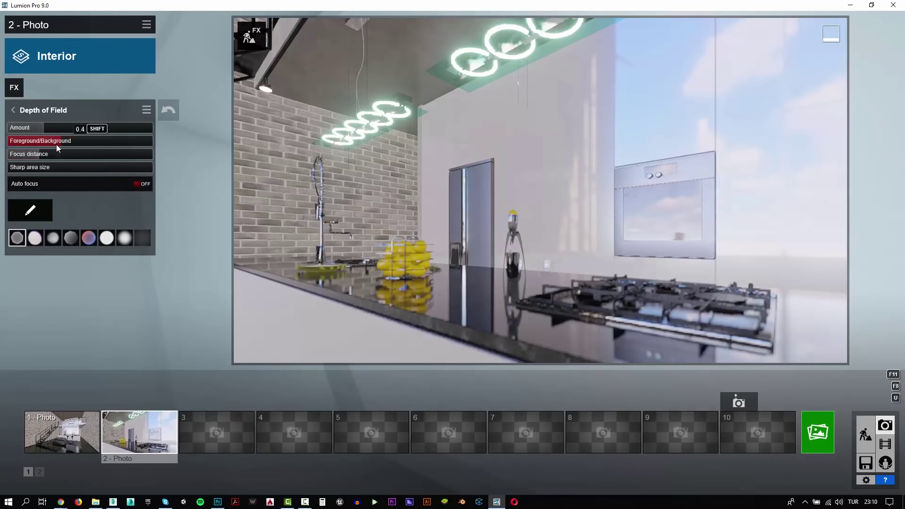
Try foreground/background balance and focus distance, then reset depth of field to the Interior style defaults.
left_click_drag(42, 143, 177, 141)
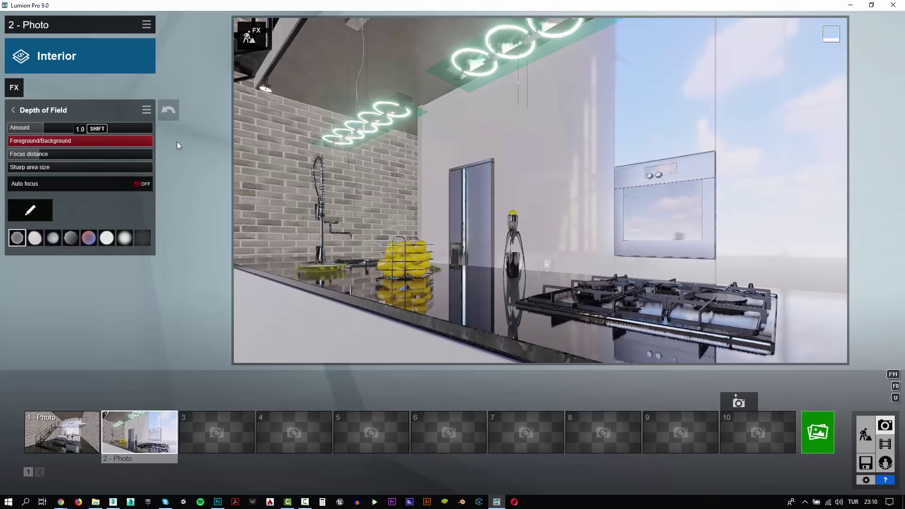
left_click(55, 141)
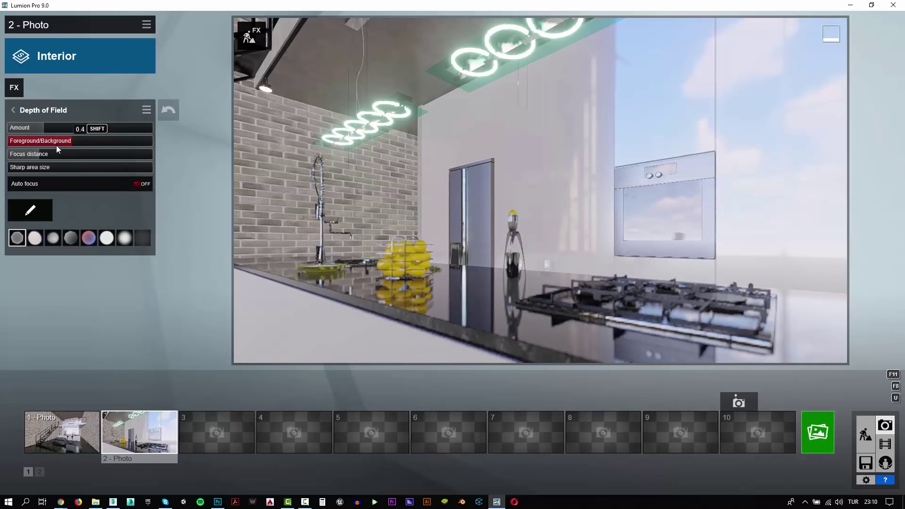
mouse_move(49, 156)
left_mouse_down()
mouse_move(19, 160)
mouse_move(47, 160)
left_mouse_up()
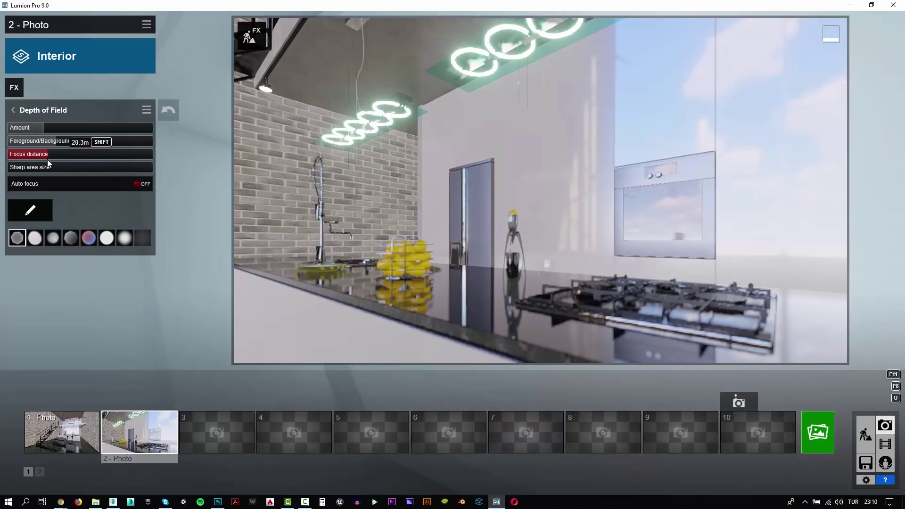
double_click(169, 109)
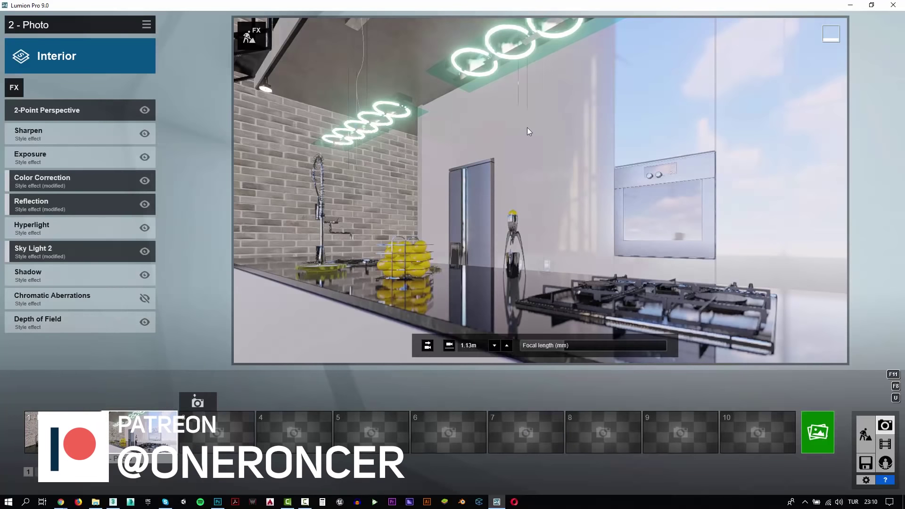
Check the Video_171_Lumion_Interior output folder, then switch Lumion to photo 1's wide loft view.
left_click(95, 502)
left_click(248, 74)
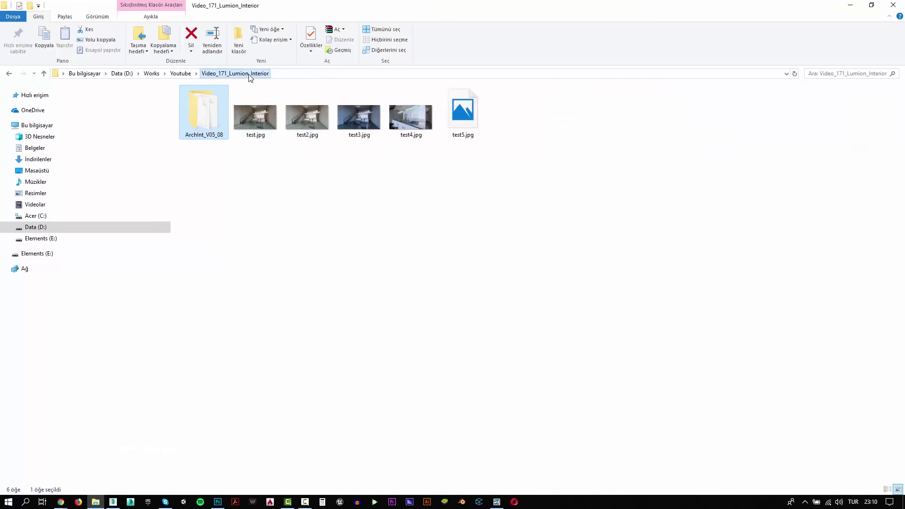
left_click(851, 5)
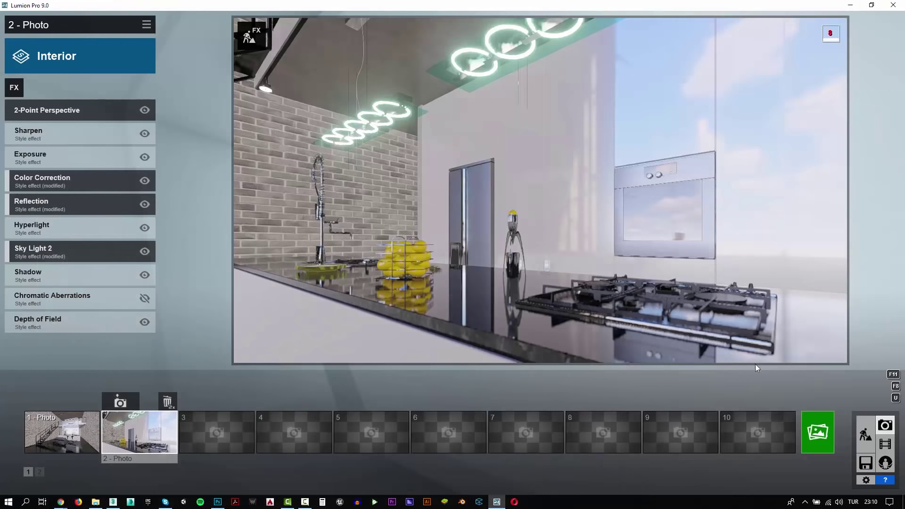
left_click(57, 432)
Render photo 1 at 1920x1080 and save it as test6.jpg.
left_click(818, 432)
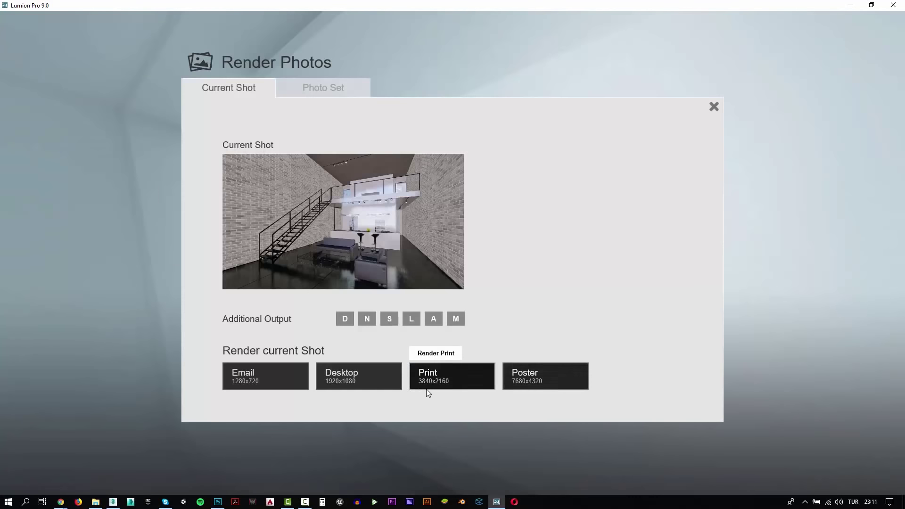
left_click(358, 374)
left_click(417, 90)
double_click(73, 422)
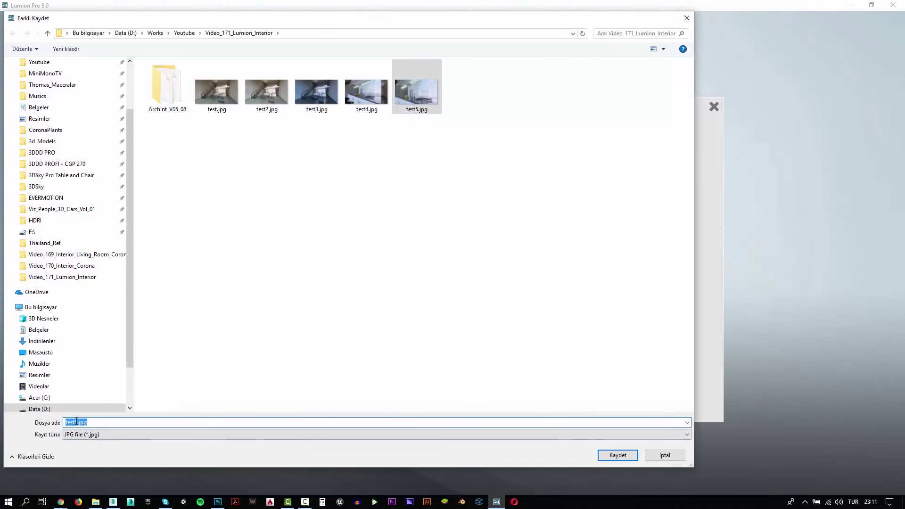
left_click(75, 423)
key("BackSpace")
type("6")
key("Return")
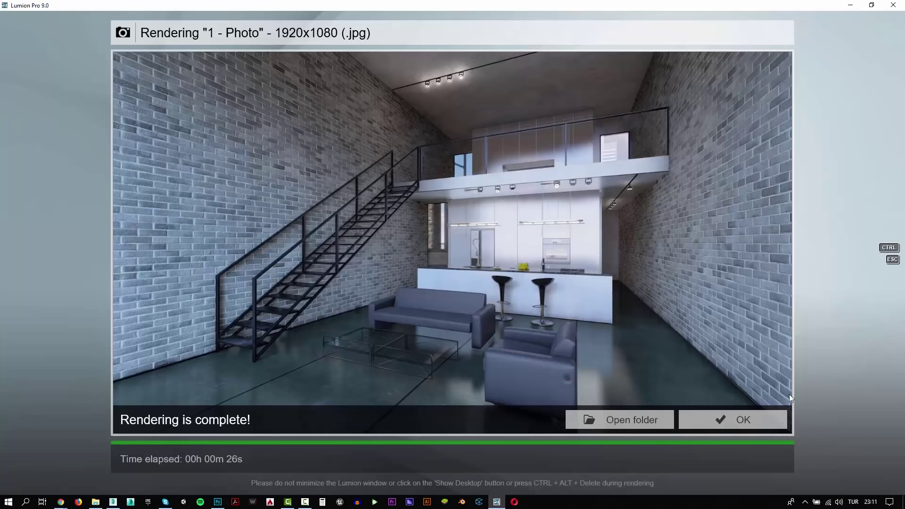
left_click(735, 421)
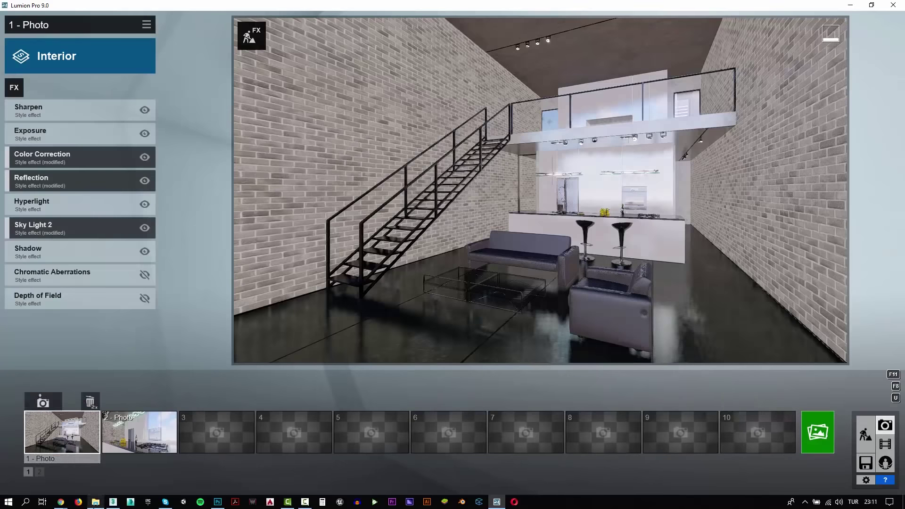
View test4.jpg full-screen in Photos and step forward to the wide loft render.
left_click(95, 502)
double_click(410, 117)
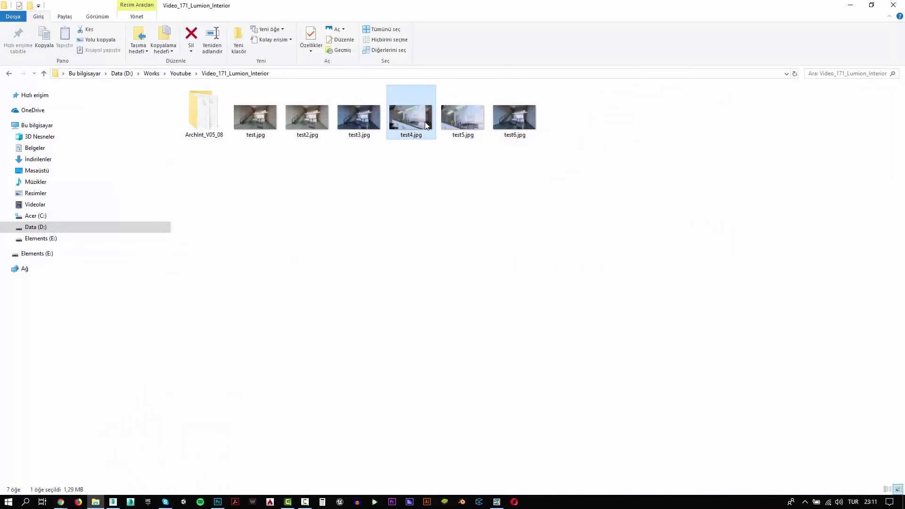
key("F11")
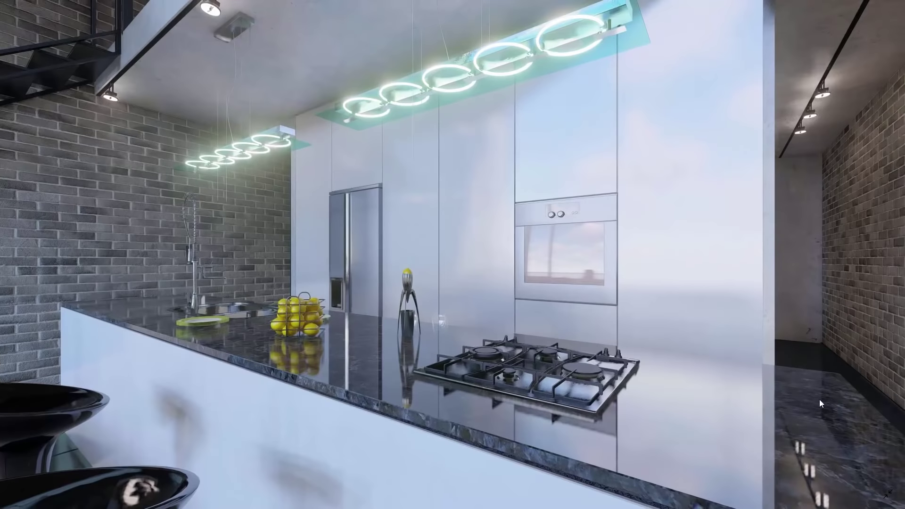
key("Right")
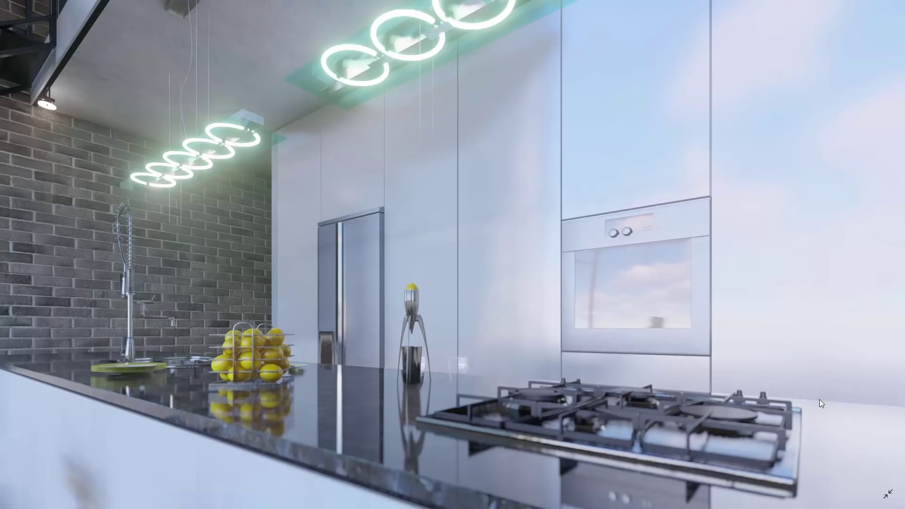
key("Right")
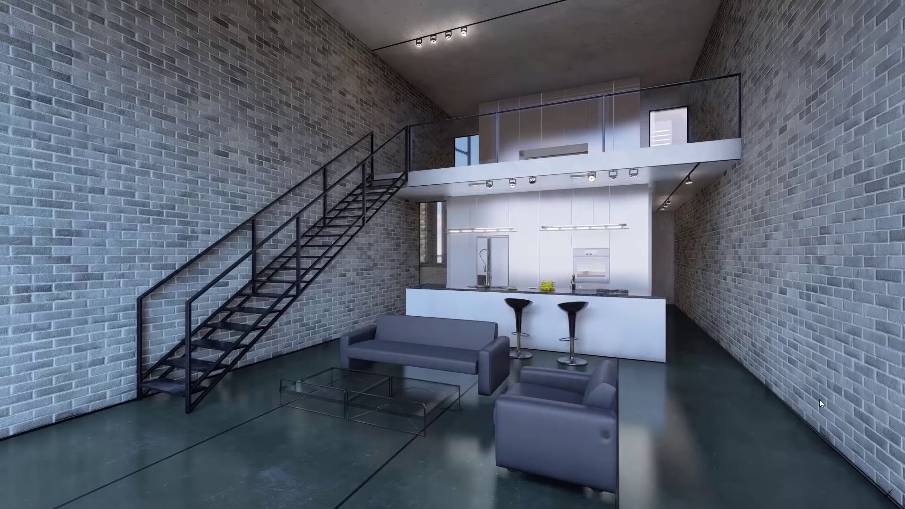